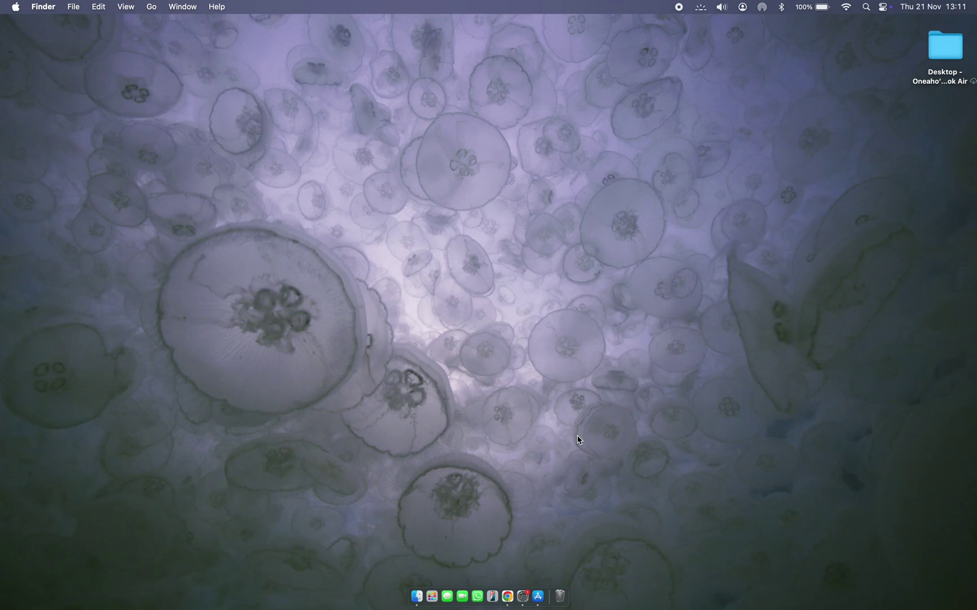
Download the Medical Device Manufacture licence form from SAHPRA's Medical Devices forms list.
{"action": "key", "text": "ctrl+Right"}
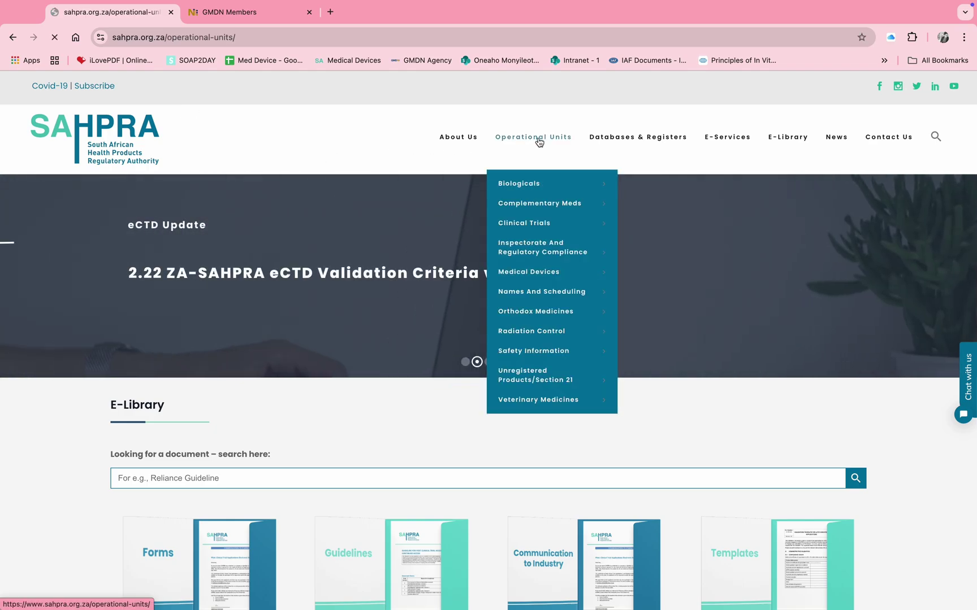
{"action": "left_click", "coordinate": [538, 141]}
{"action": "scroll", "coordinate": [157, 391], "scroll_direction": "down", "scroll_amount": 5}
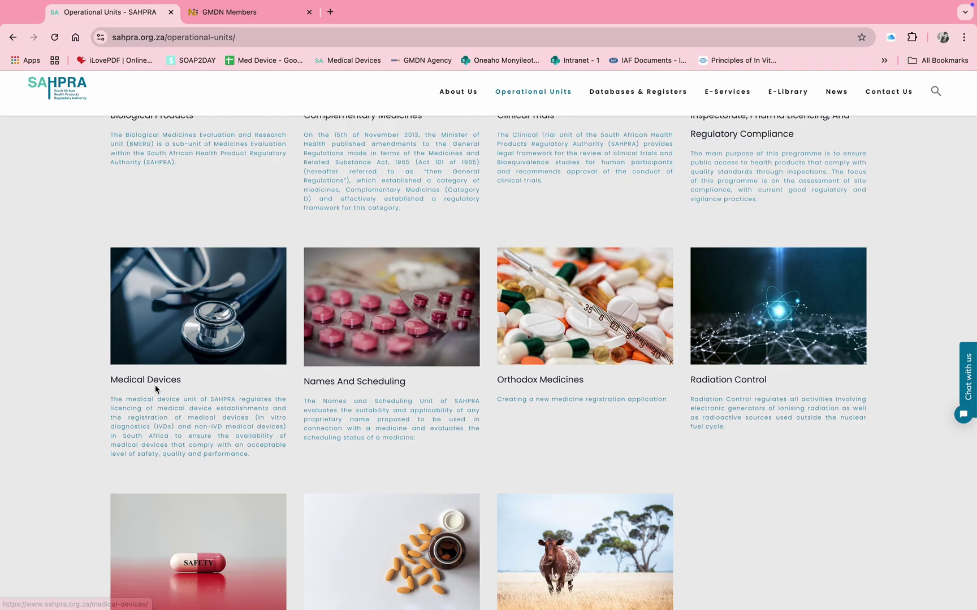
{"action": "left_click", "coordinate": [157, 391]}
{"action": "scroll", "coordinate": [492, 377], "scroll_direction": "down", "scroll_amount": 3}
{"action": "left_click", "coordinate": [399, 383]}
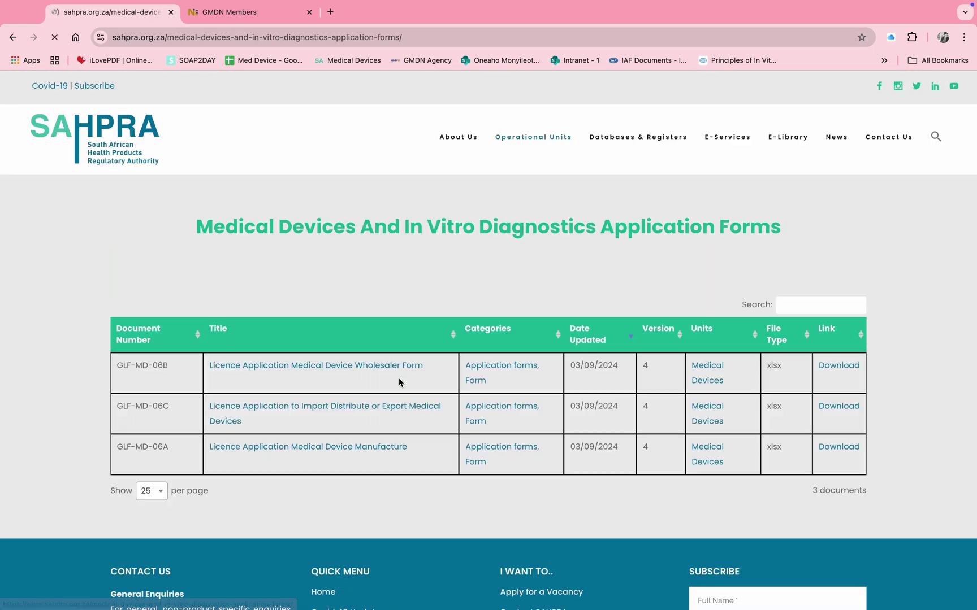
{"action": "left_click", "coordinate": [327, 452]}
{"action": "left_click", "coordinate": [682, 339]}
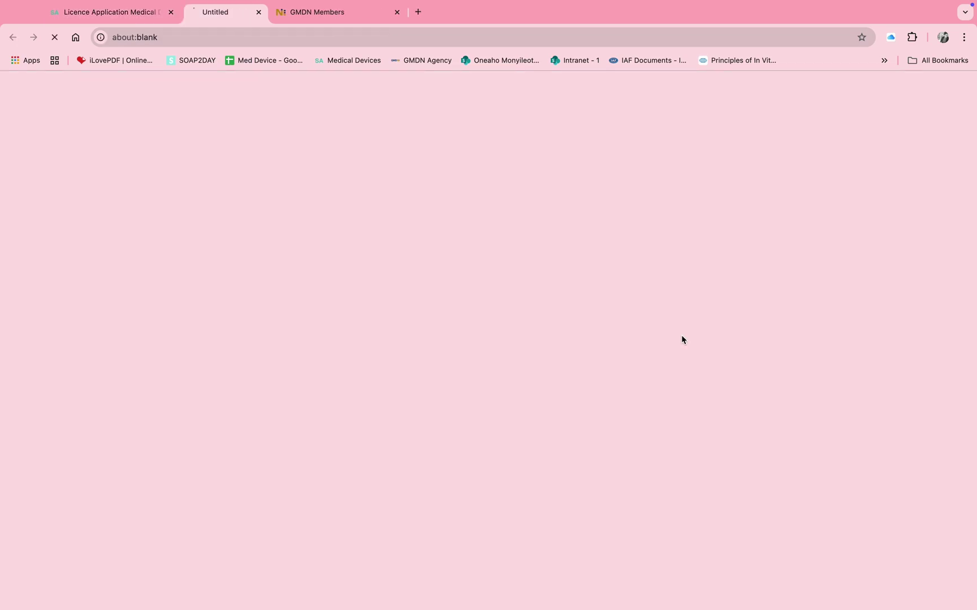
{"action": "left_click", "coordinate": [590, 375]}
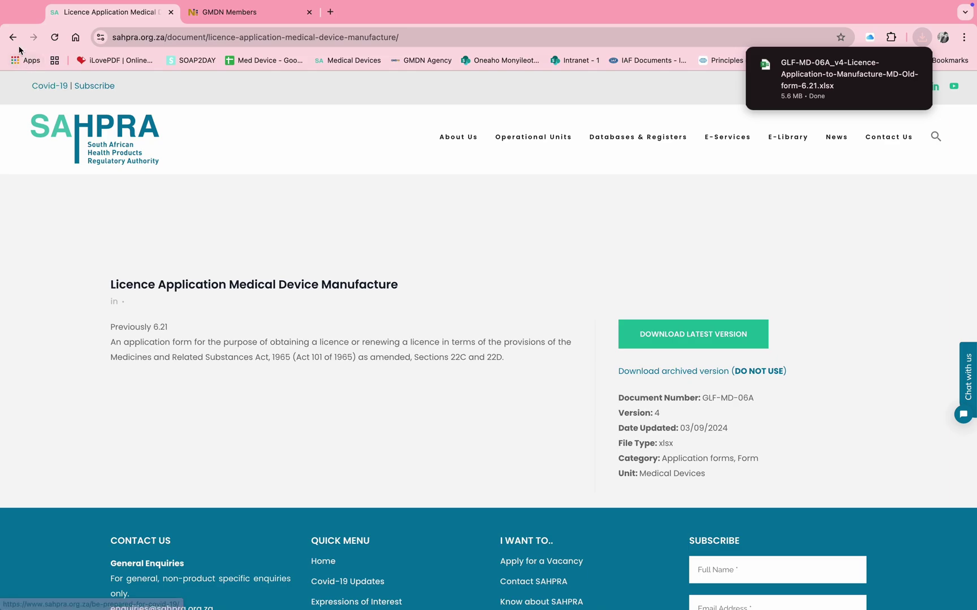
Open the latest medical device classification guideline PDF from the Medical Devices guidelines list.
{"action": "left_click", "coordinate": [13, 37]}
{"action": "left_click", "coordinate": [12, 37]}
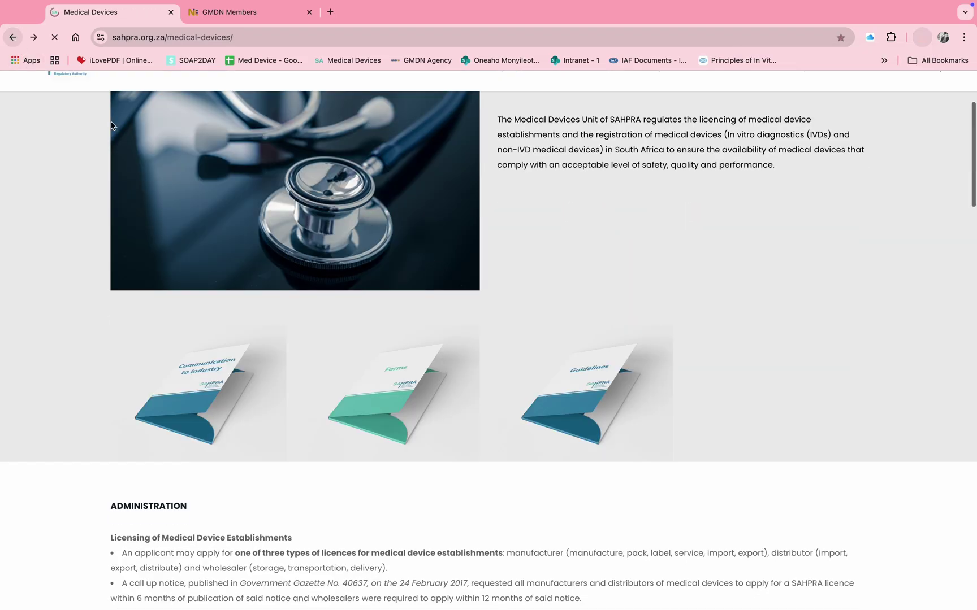
{"action": "scroll", "coordinate": [370, 424], "scroll_direction": "up", "scroll_amount": 2}
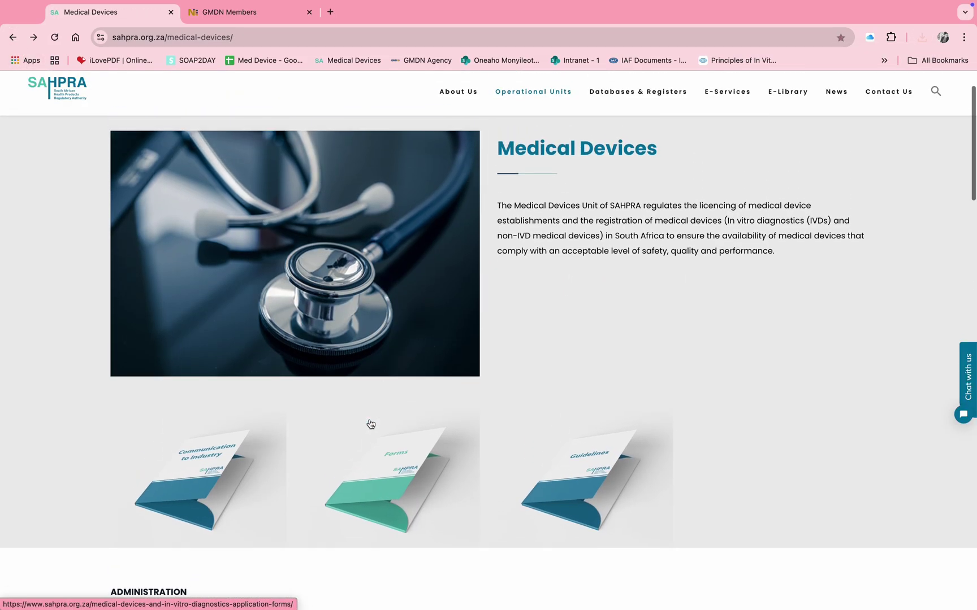
{"action": "left_click", "coordinate": [596, 481]}
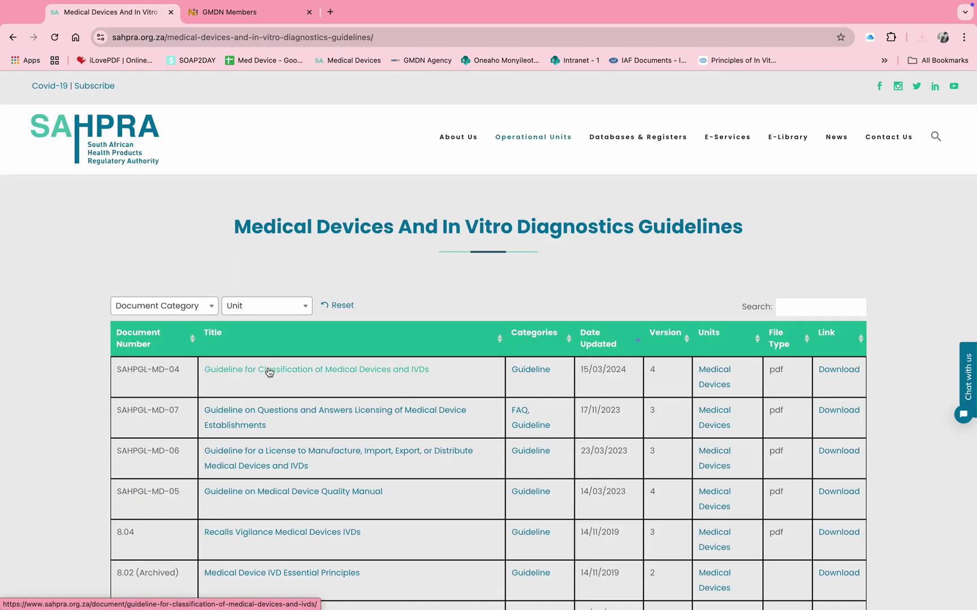
{"action": "left_click", "coordinate": [269, 372]}
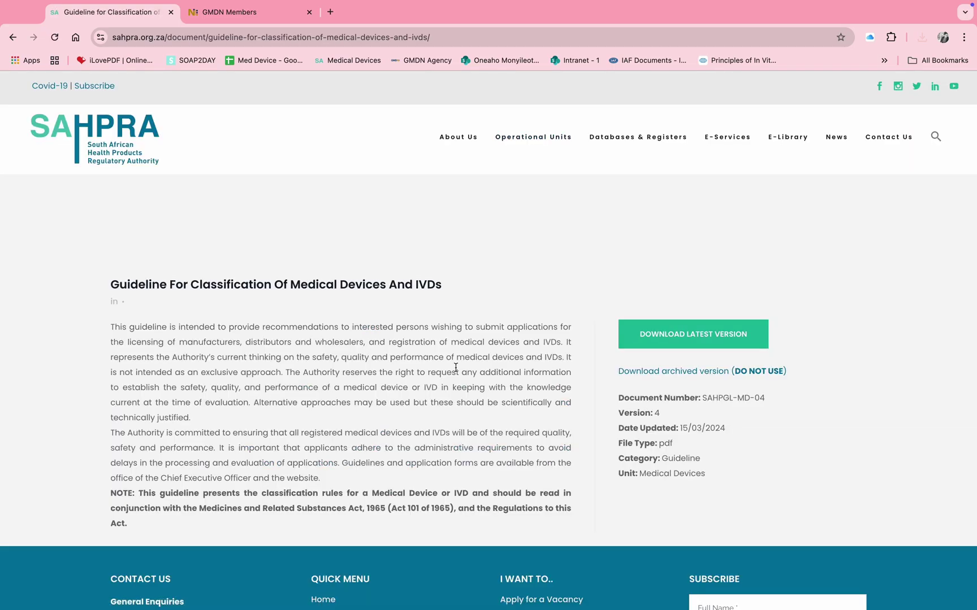
{"action": "left_click", "coordinate": [674, 341]}
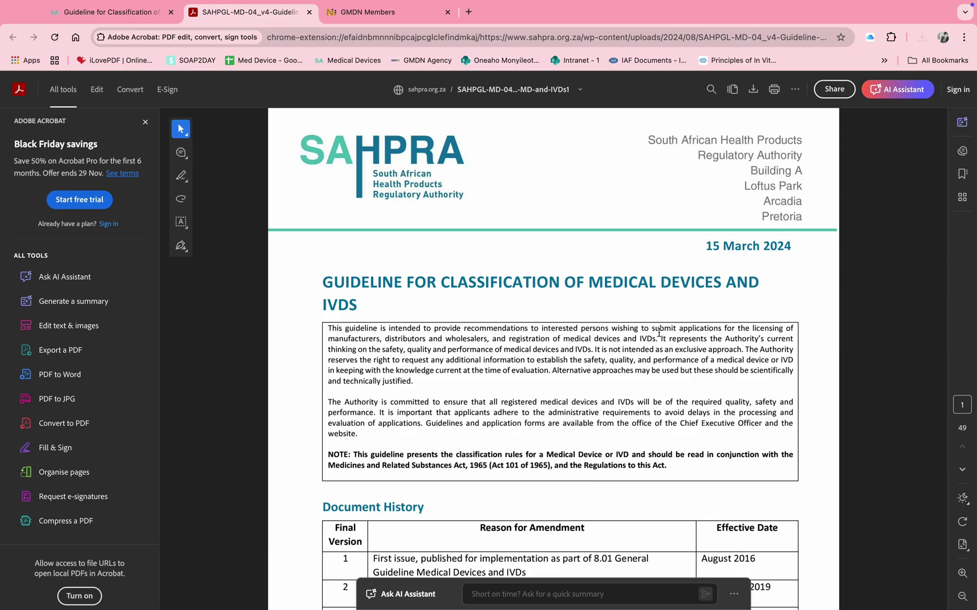
{"action": "key", "text": "ctrl+Left"}
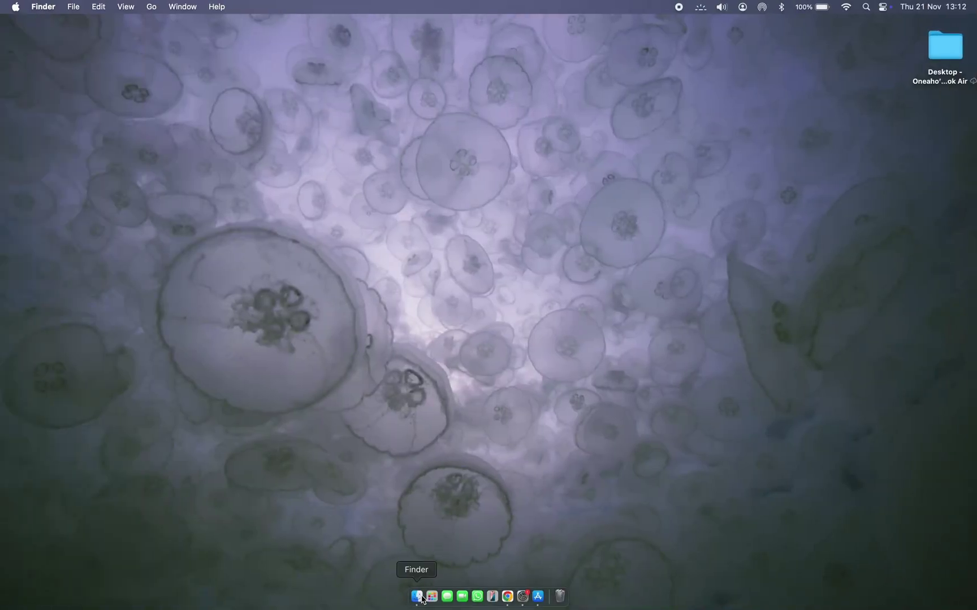
Open the downloaded GLF-MD-06A workbook full screen and show its General Information sheet.
{"action": "left_click", "coordinate": [418, 596]}
{"action": "double_click", "coordinate": [272, 131]}
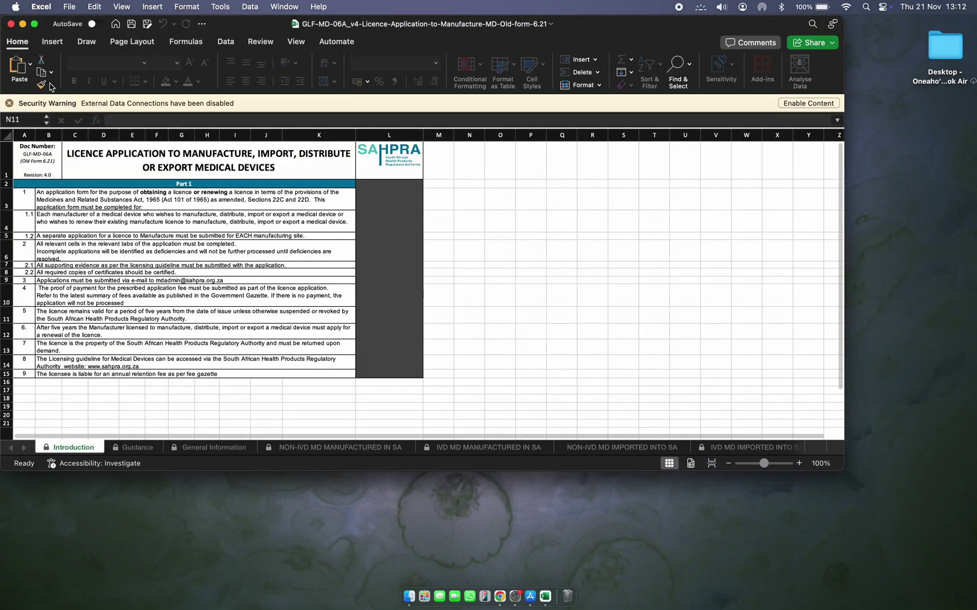
{"action": "left_click", "coordinate": [34, 24]}
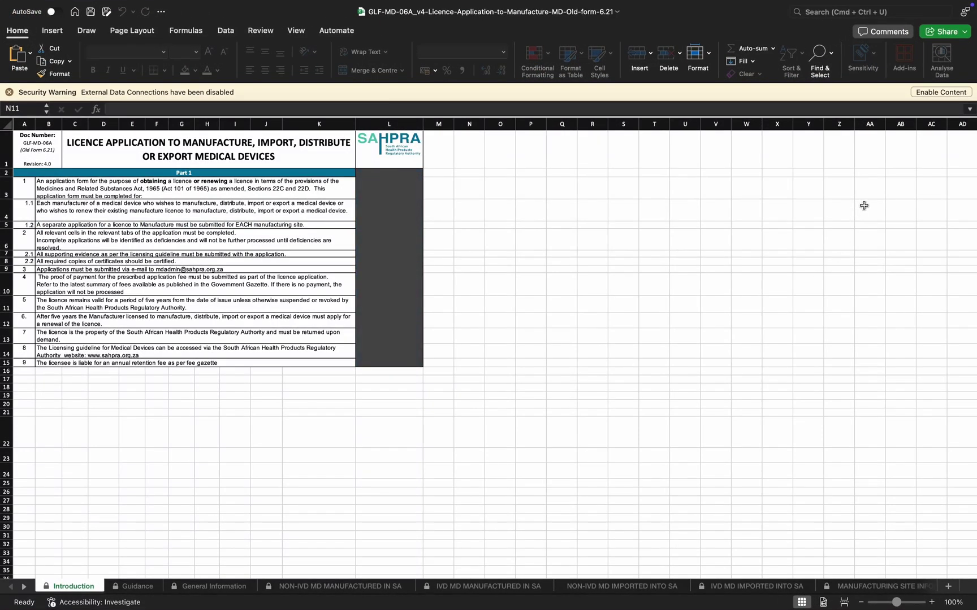
{"action": "left_click", "coordinate": [138, 586]}
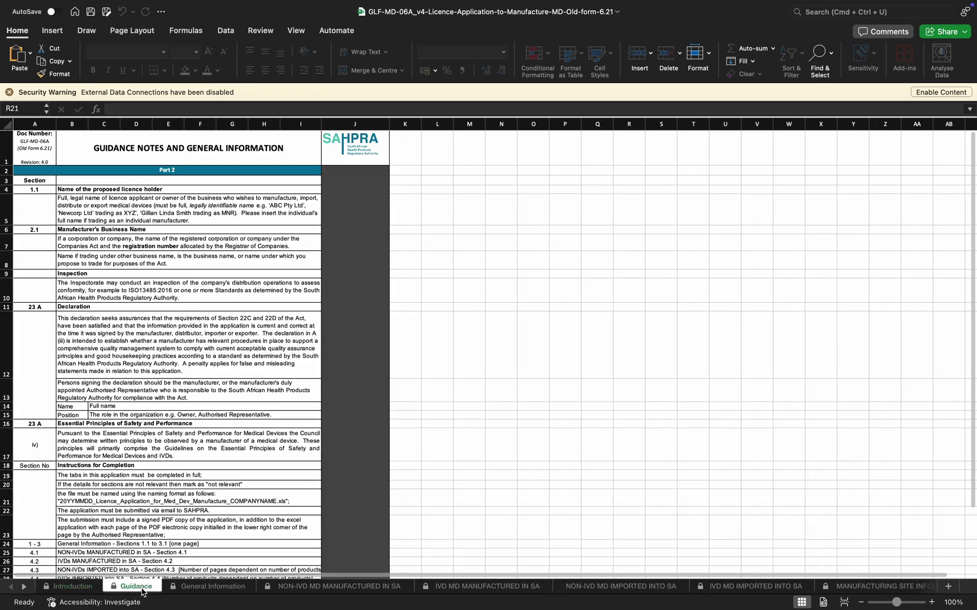
{"action": "left_click", "coordinate": [207, 591]}
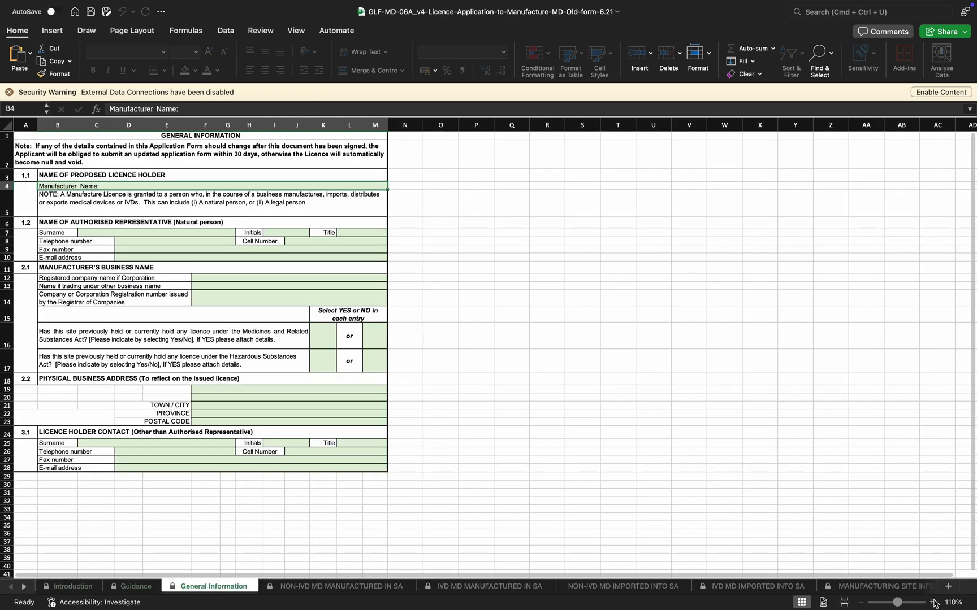
{"action": "scroll", "coordinate": [749, 540], "scroll_direction": "up", "scroll_amount": 5}
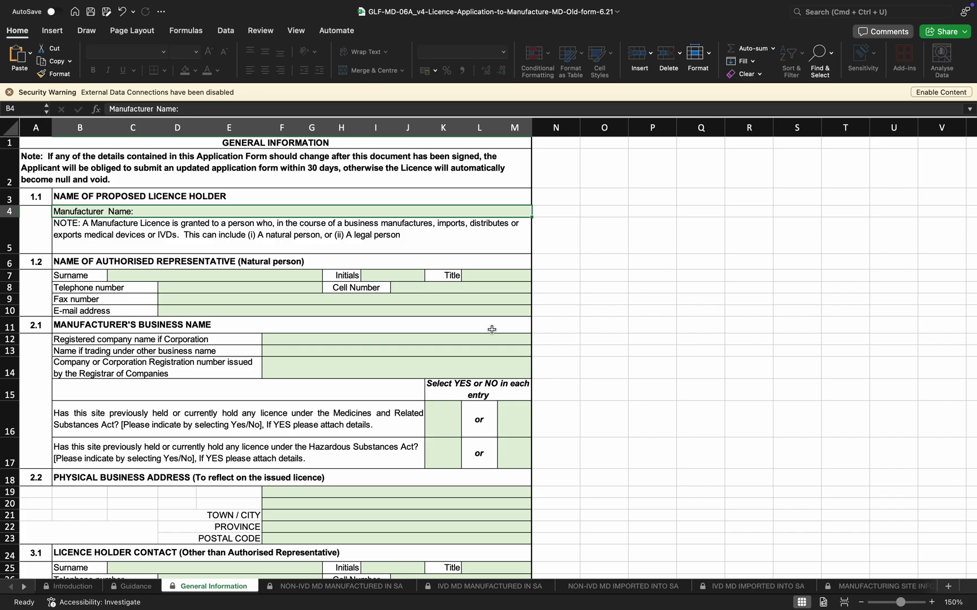
Enter manufacturer ABC (Pty) Ltd, the representative's surname and initials, and title Ms.
{"action": "double_click", "coordinate": [251, 212]}
{"action": "type", "text": "ABC (Pty) Ltd"}
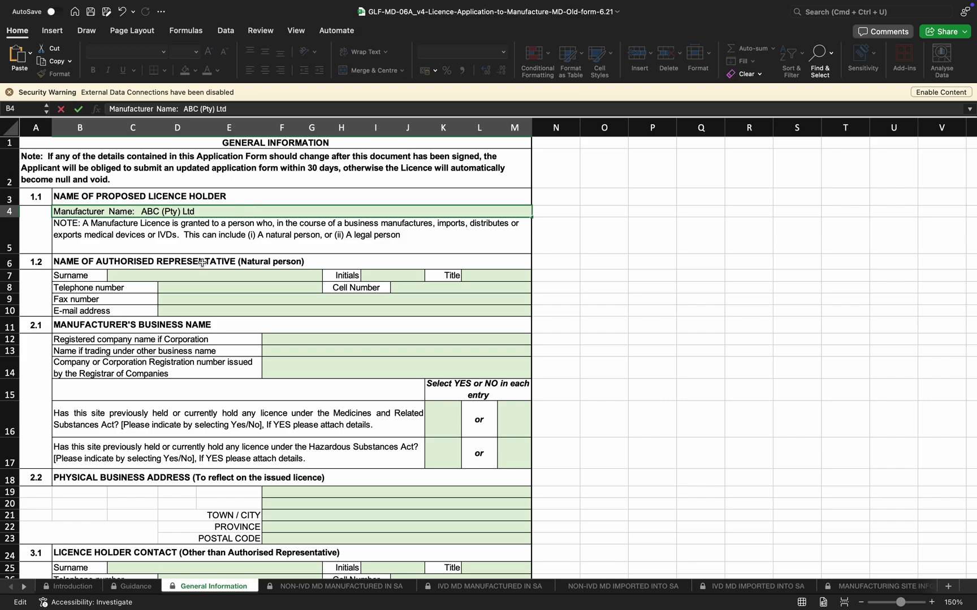
{"action": "left_click", "coordinate": [181, 278]}
{"action": "type", "text": "Jones"}
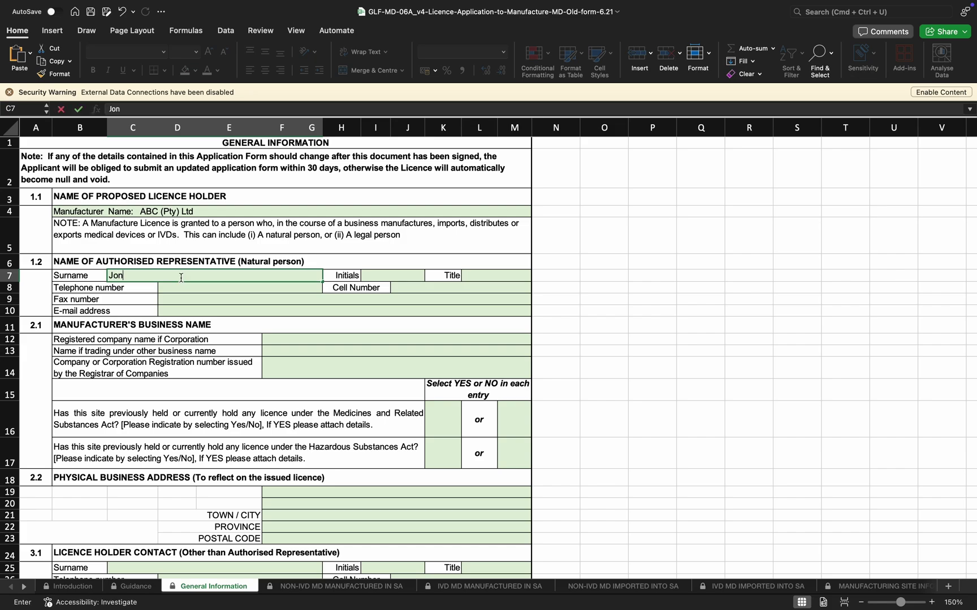
{"action": "left_click", "coordinate": [367, 277]}
{"action": "type", "text": "A"}
{"action": "left_click", "coordinate": [517, 277]}
{"action": "left_click", "coordinate": [535, 276]}
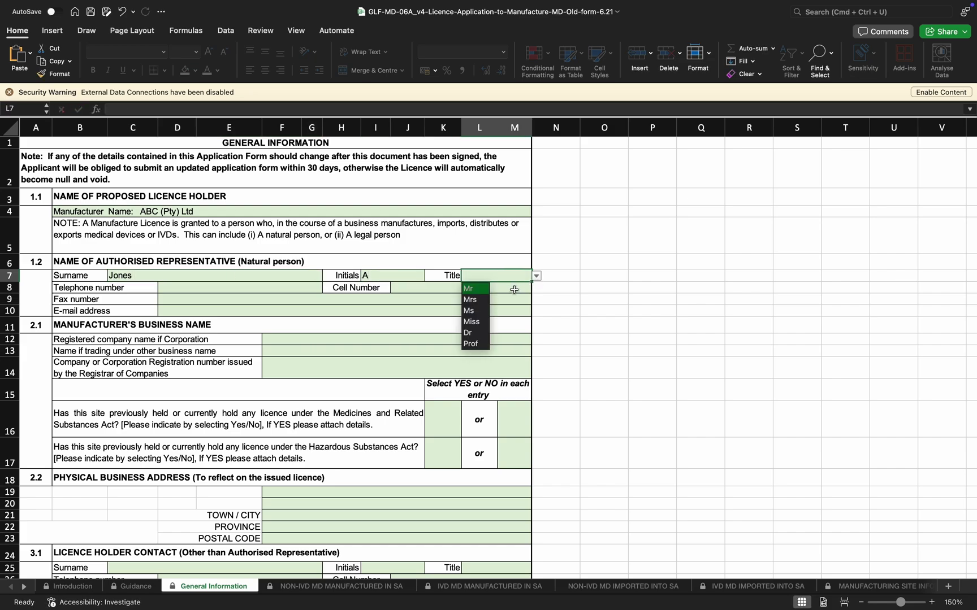
{"action": "left_click", "coordinate": [480, 320]}
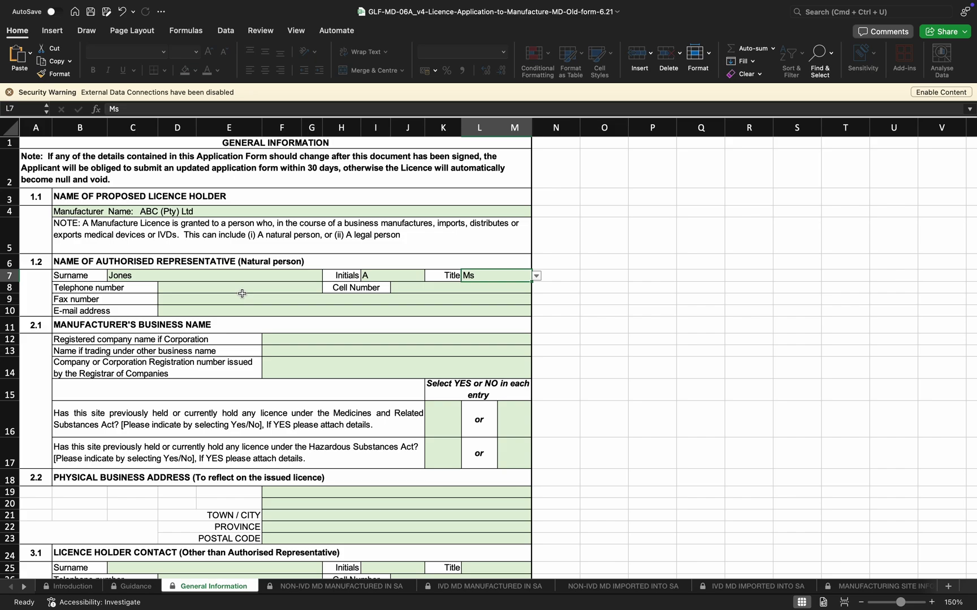
Answer No to both the Medicines Act and Hazardous Substances prior-licence questions.
{"action": "scroll", "coordinate": [242, 293], "scroll_direction": "down", "scroll_amount": 3}
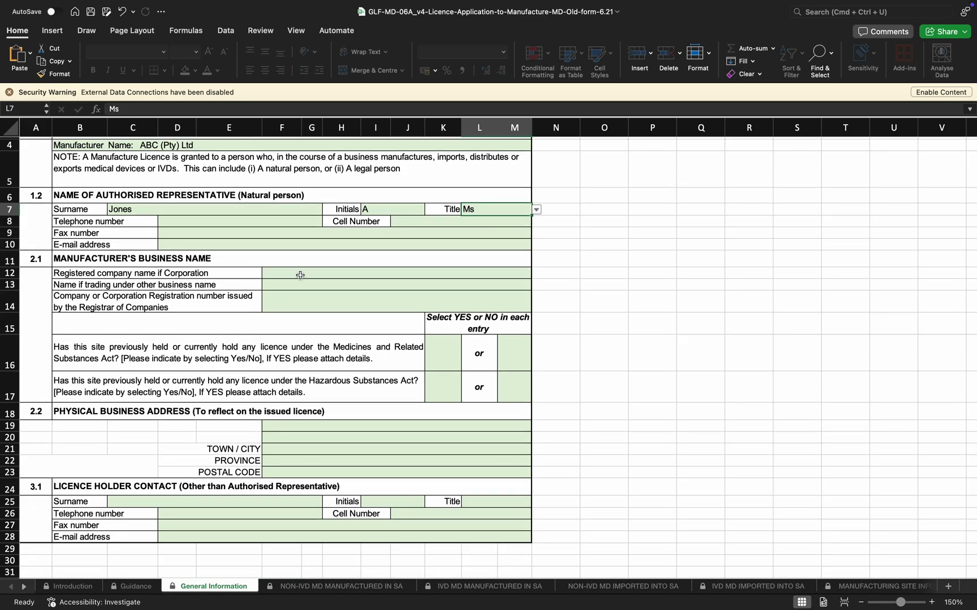
{"action": "scroll", "coordinate": [300, 275], "scroll_direction": "down", "scroll_amount": 1}
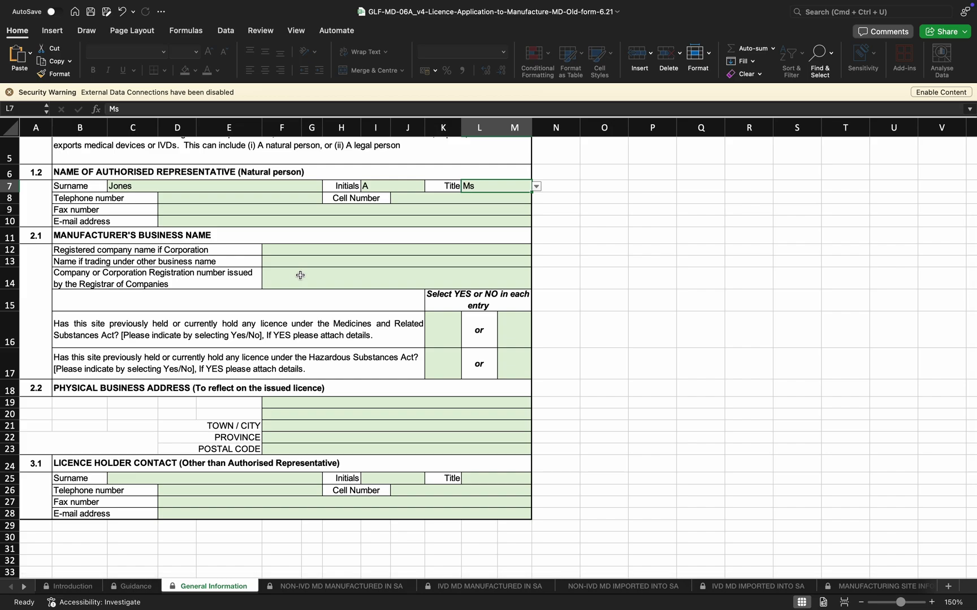
{"action": "left_click", "coordinate": [448, 341]}
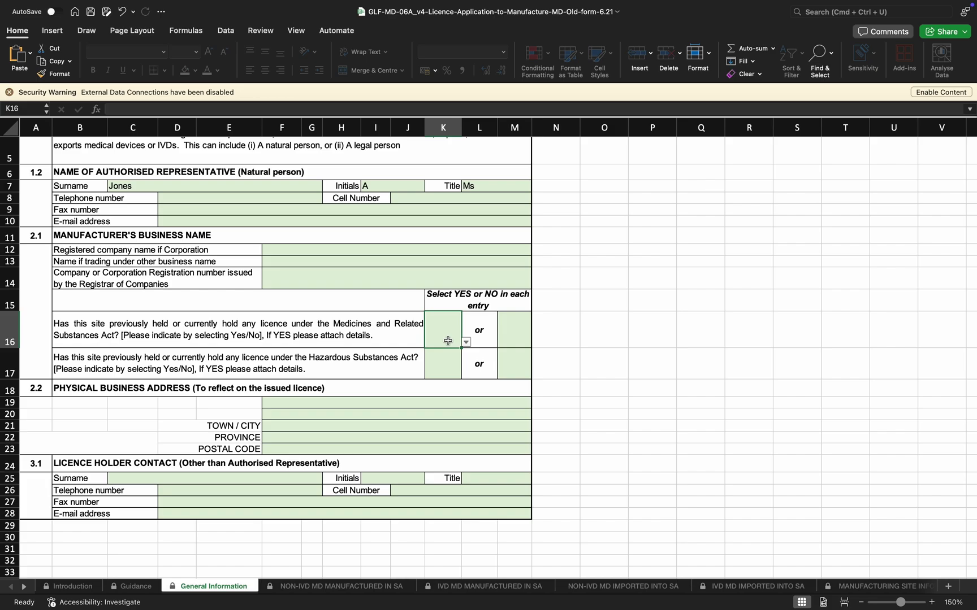
{"action": "left_click", "coordinate": [515, 326]}
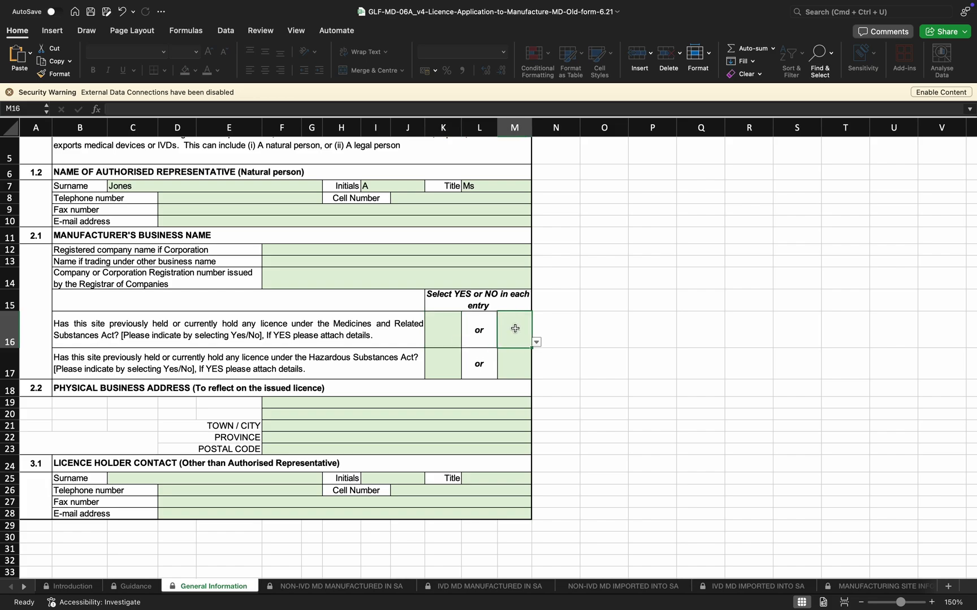
{"action": "left_click", "coordinate": [536, 342]}
{"action": "left_click", "coordinate": [509, 355]}
{"action": "left_click", "coordinate": [511, 362]}
{"action": "left_click", "coordinate": [535, 374]}
{"action": "left_click", "coordinate": [515, 388]}
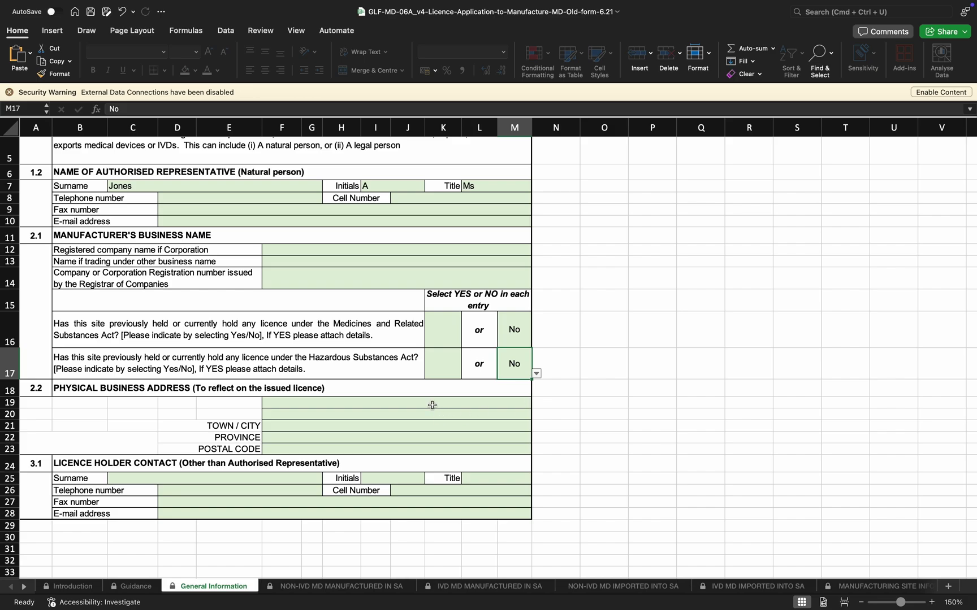
{"action": "left_click", "coordinate": [432, 406]}
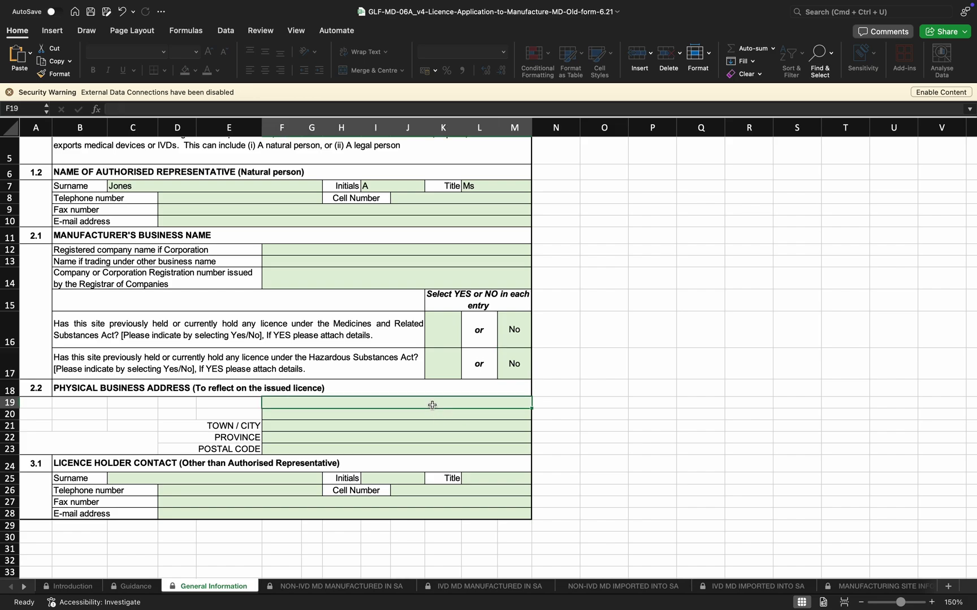
Fill in the street address line, suburb Arcadia and town Pretoria.
{"action": "type", "text": "Bui"}
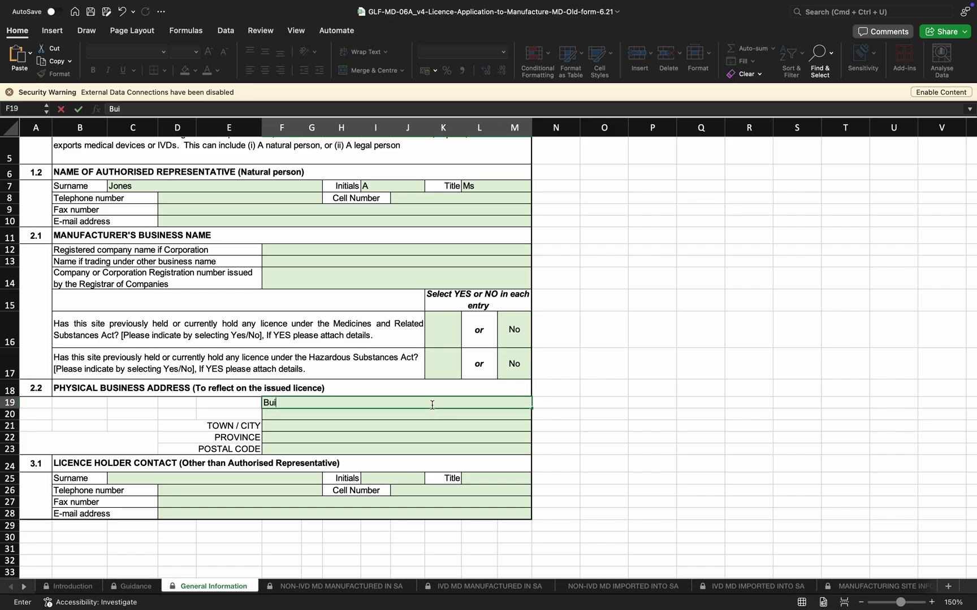
{"action": "type", "text": "lding A Loftus park"}
{"action": "key", "text": "Return"}
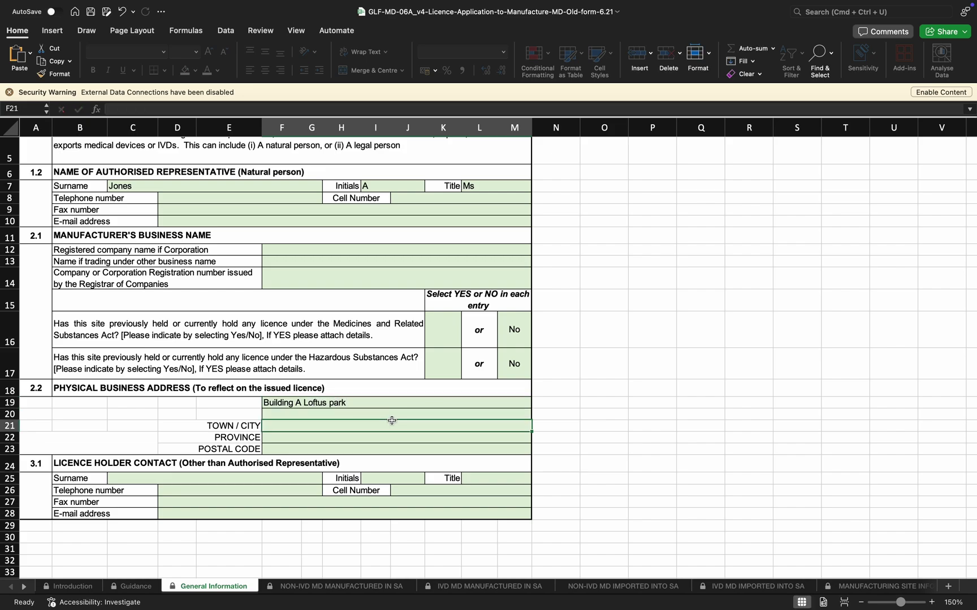
{"action": "type", "text": "Arcadia"}
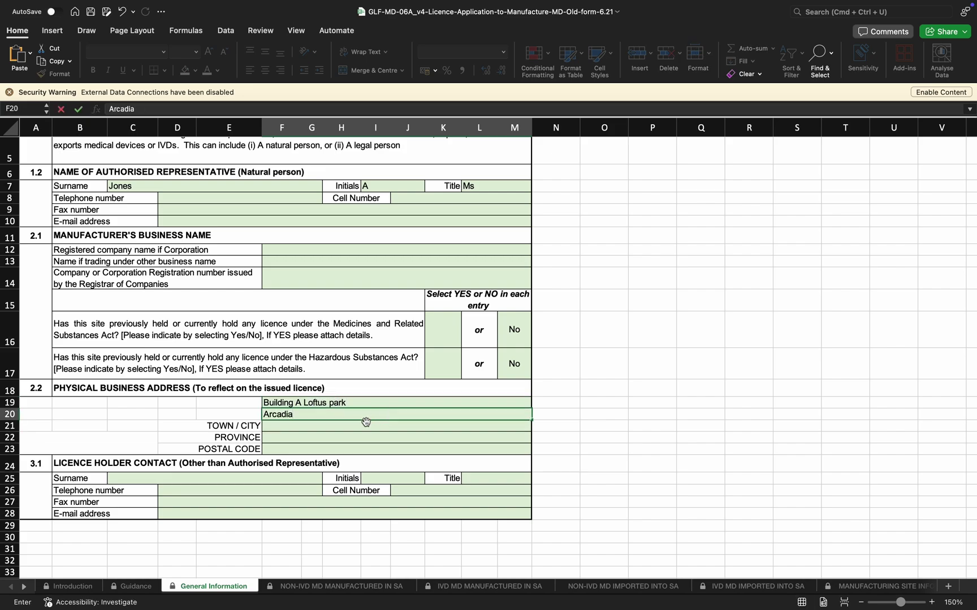
{"action": "key", "text": "Return"}
{"action": "type", "text": "Pretoria"}
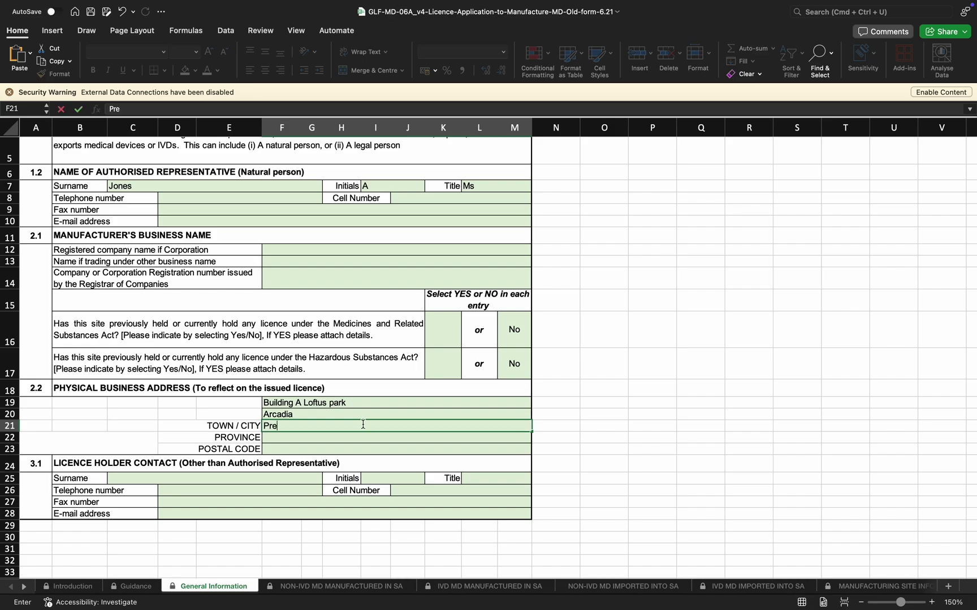
{"action": "left_click", "coordinate": [336, 439]}
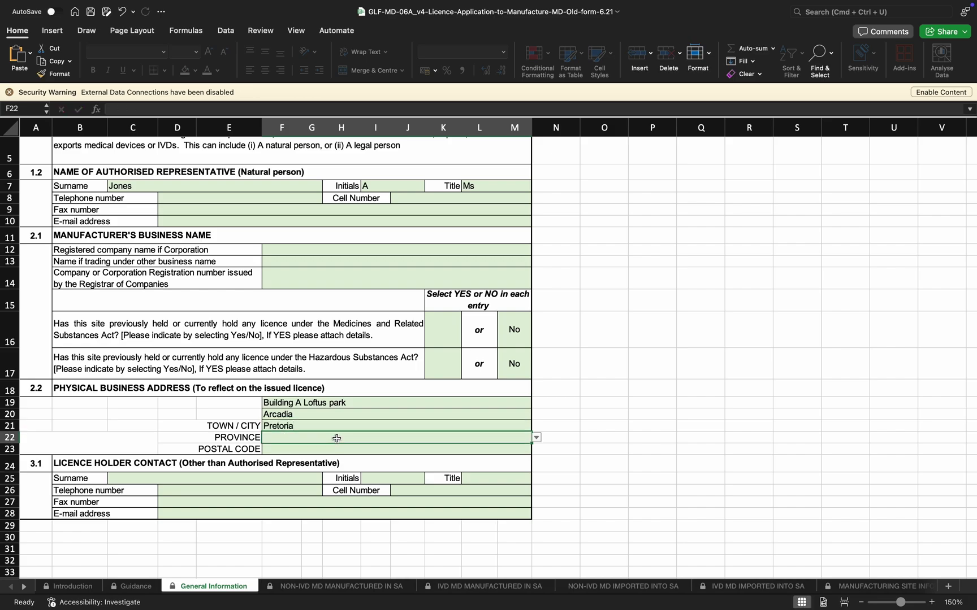
Choose province Gauteng, enter the postal code, then go to the NON-IVD manufactured sheet.
{"action": "left_click", "coordinate": [537, 438]}
{"action": "left_click", "coordinate": [294, 472]}
{"action": "left_click", "coordinate": [291, 450]}
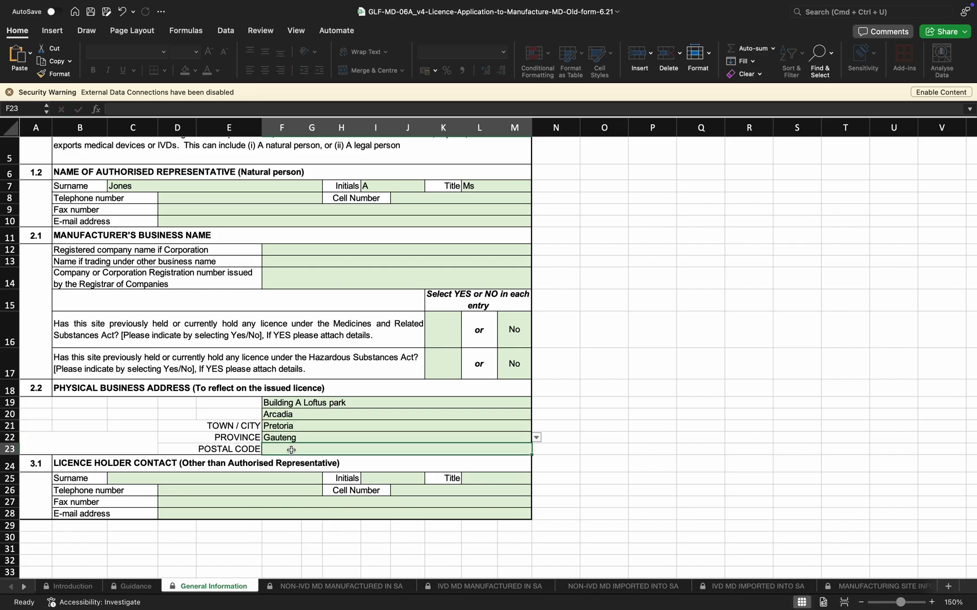
{"action": "type", "text": "0002"}
{"action": "left_click", "coordinate": [272, 475]}
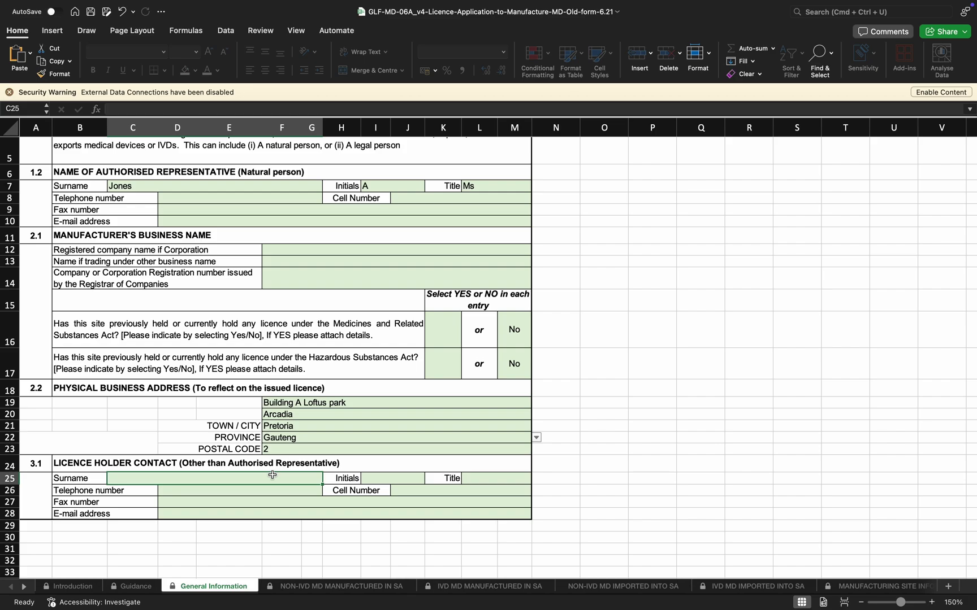
{"action": "left_click", "coordinate": [334, 589]}
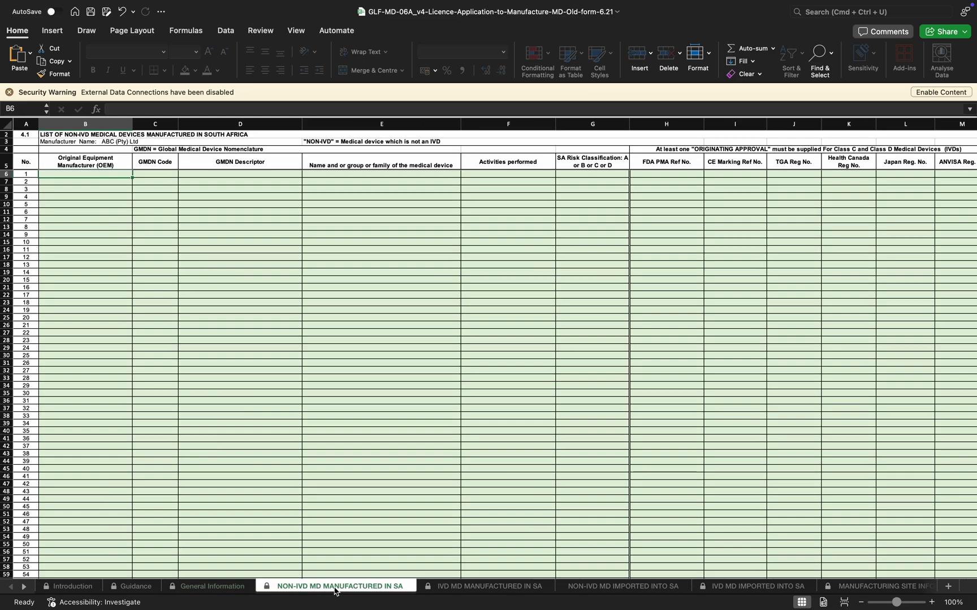
Zoom the NON-IVD device sheet to 140% and scroll across its columns.
{"action": "left_click", "coordinate": [932, 602]}
{"action": "left_click", "coordinate": [931, 603]}
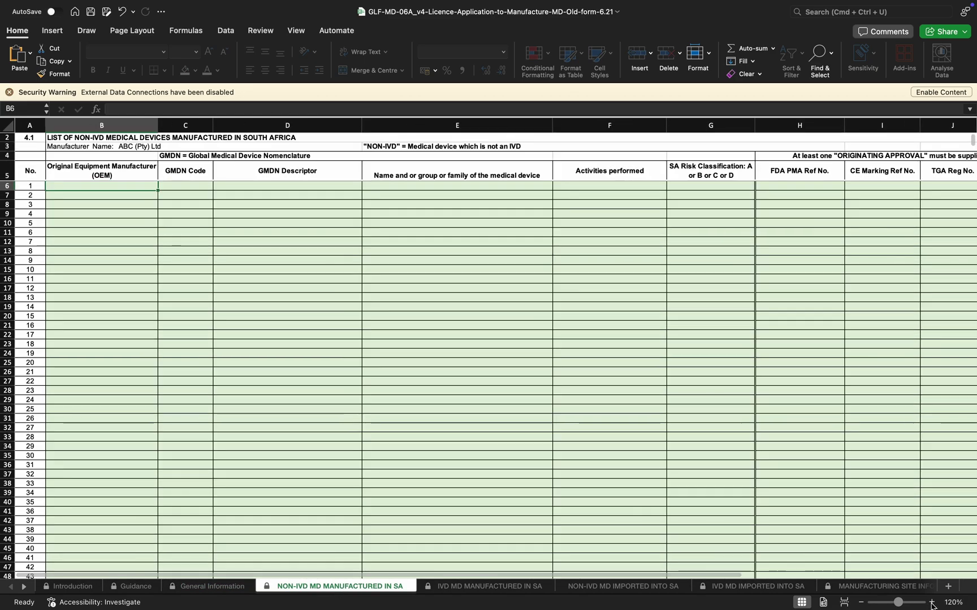
{"action": "left_click", "coordinate": [931, 603]}
{"action": "left_click", "coordinate": [931, 603]}
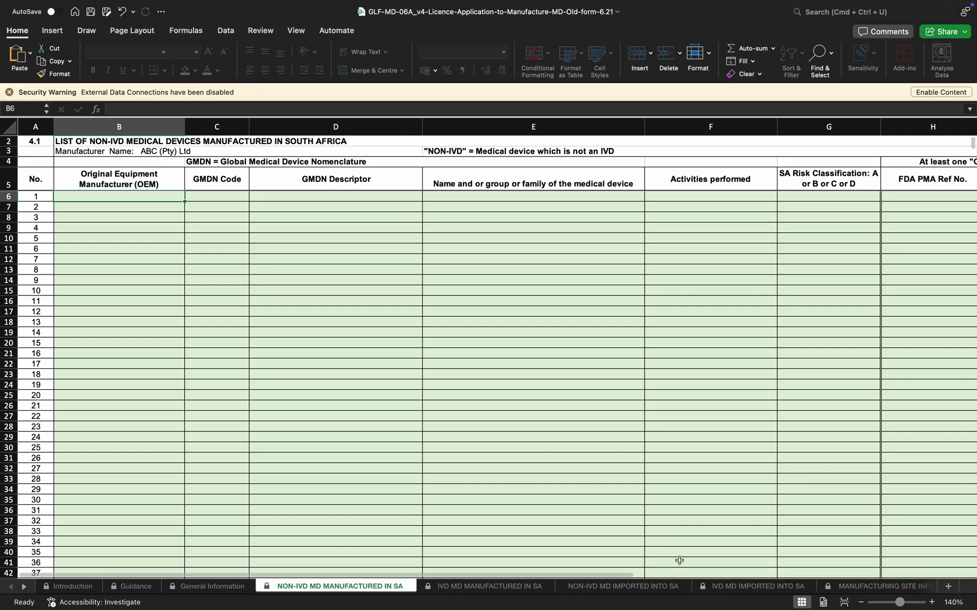
{"action": "scroll", "coordinate": [738, 576], "scroll_direction": "right", "scroll_amount": 3}
{"action": "left_click_drag", "start_coordinate": [739, 576], "coordinate": [618, 574]}
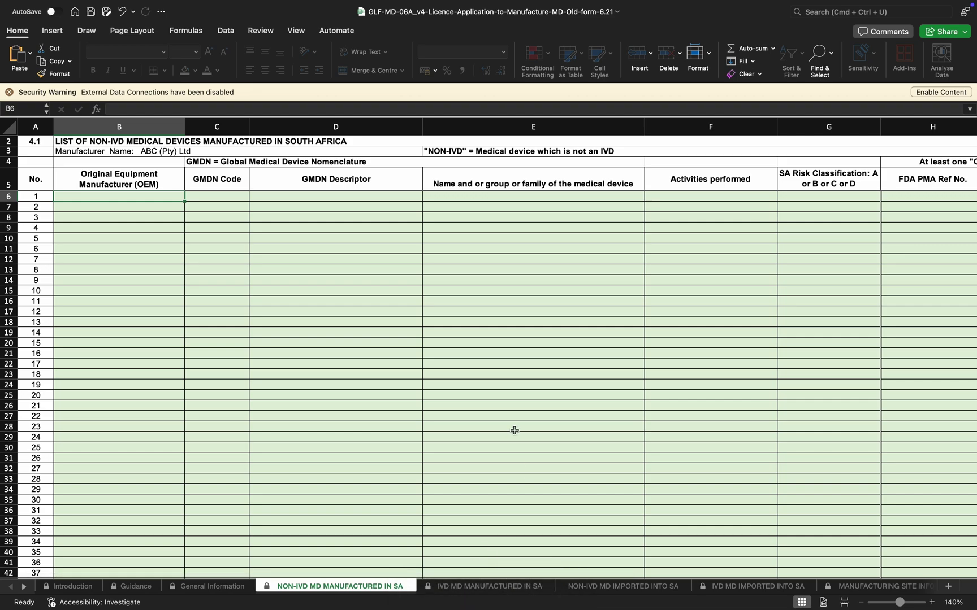
Open the GMDN Members term search page in Chrome, then return to Excel.
{"action": "left_click", "coordinate": [501, 594]}
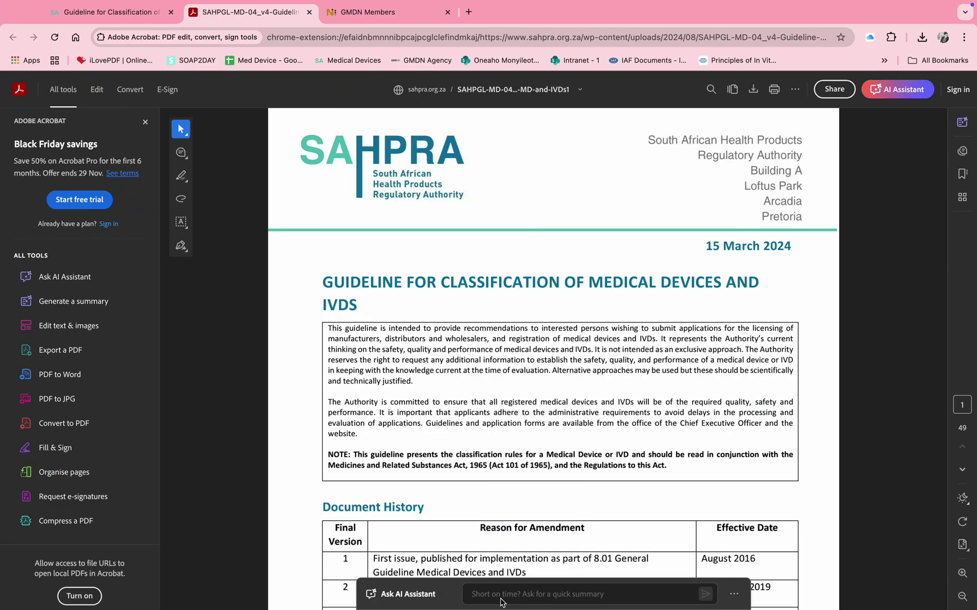
{"action": "left_click", "coordinate": [367, 12]}
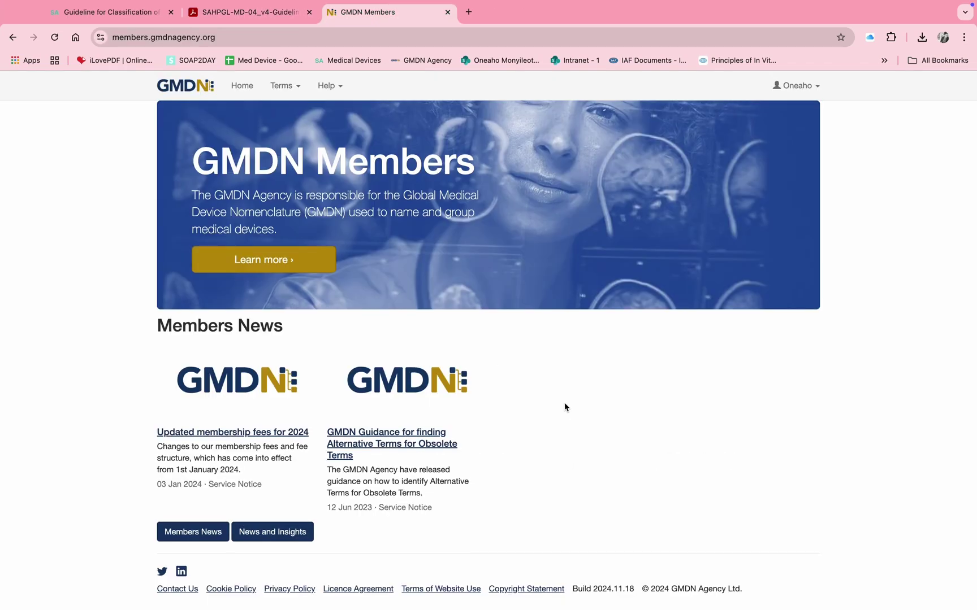
{"action": "left_click", "coordinate": [295, 89]}
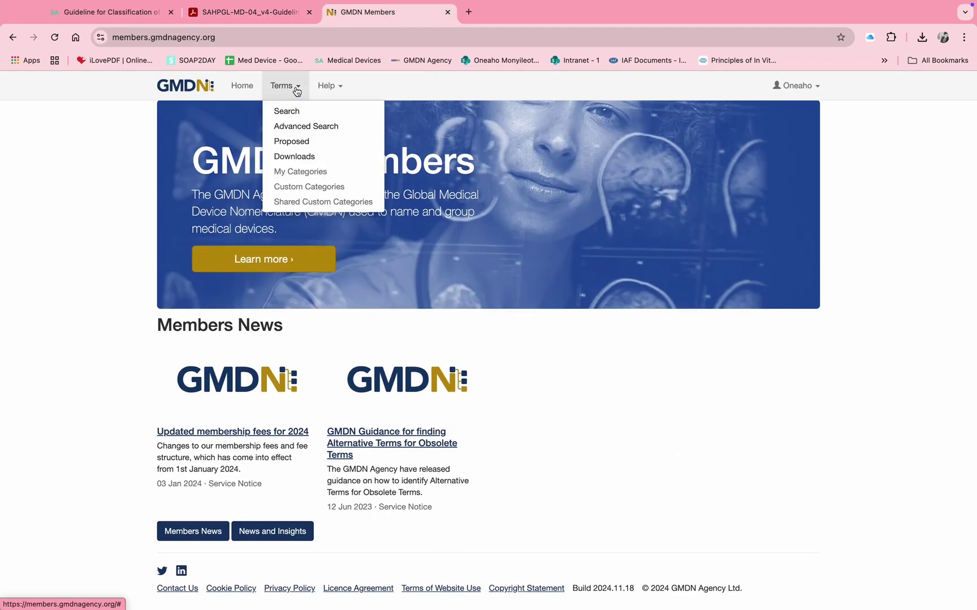
{"action": "left_click", "coordinate": [286, 112]}
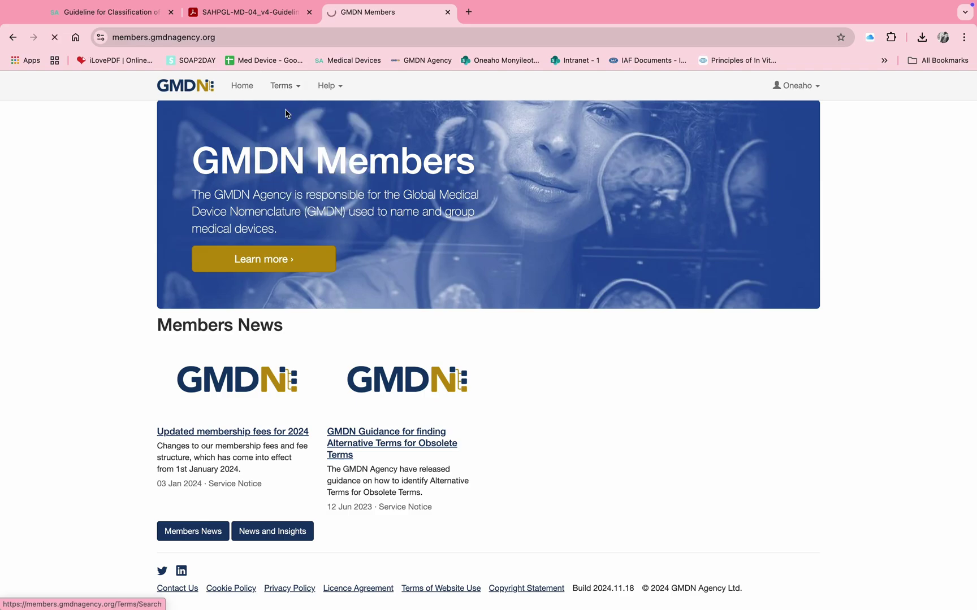
{"action": "key", "text": "super+Tab"}
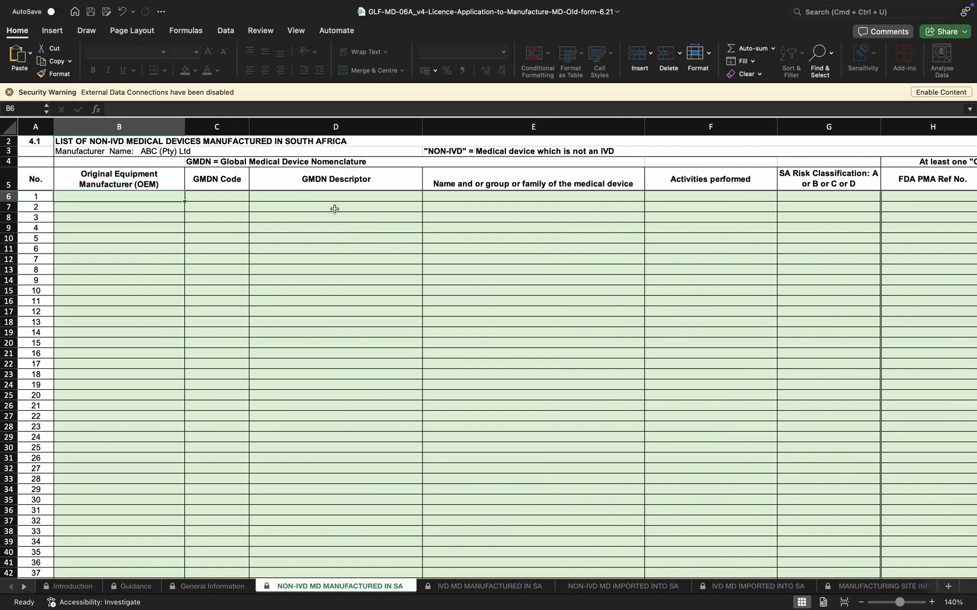
Enter ABC (Pty) Ltd as the first device's OEM in B6.
{"action": "double_click", "coordinate": [112, 196]}
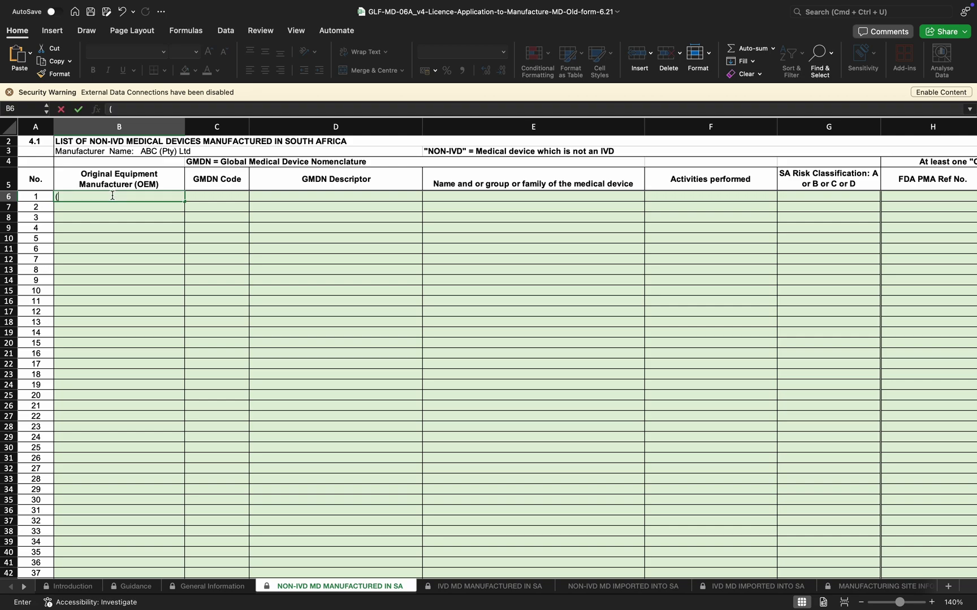
{"action": "type", "text": "A"}
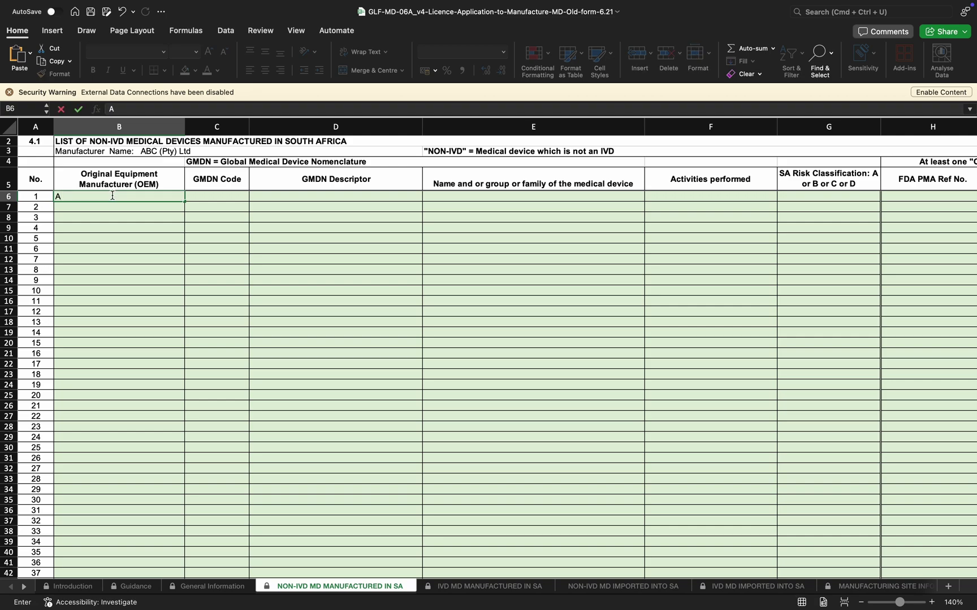
{"action": "type", "text": "BC (Pty)"}
{"action": "type", "text": "td"}
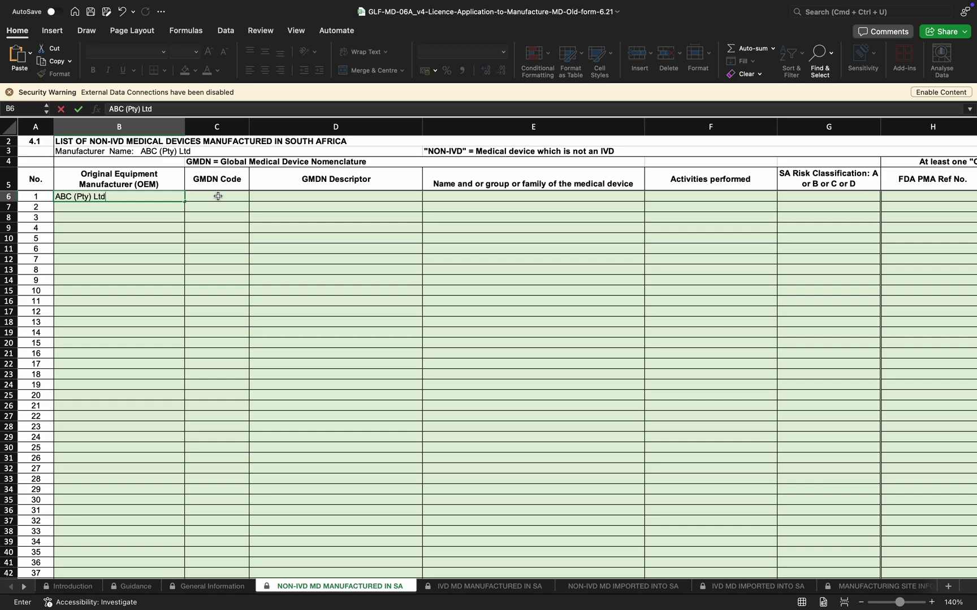
{"action": "left_click", "coordinate": [216, 196]}
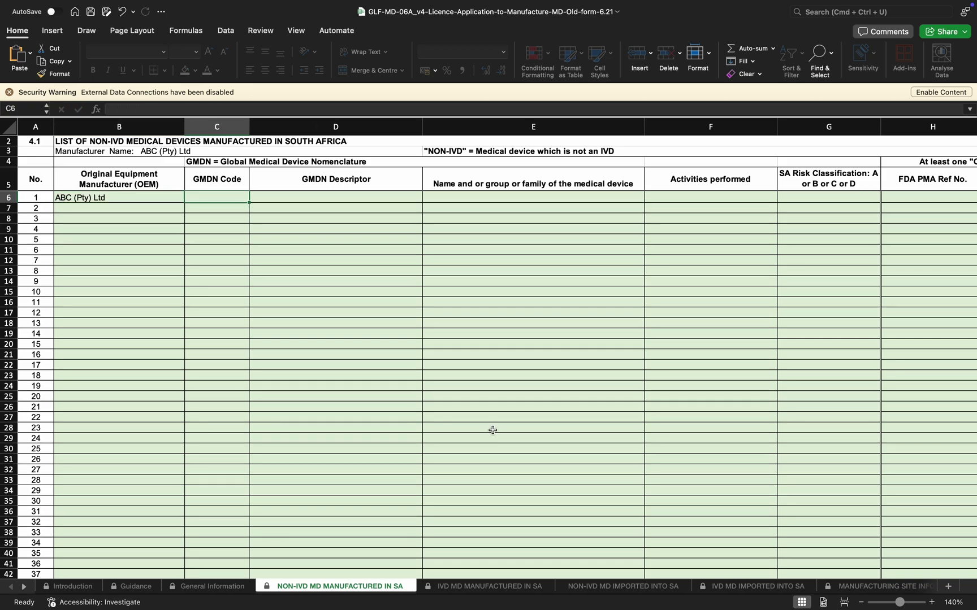
Search GMDN for 'glove nitrile' and copy code 60660 from the nitrile glove term.
{"action": "left_click", "coordinate": [477, 594]}
{"action": "left_click", "coordinate": [235, 186]}
{"action": "type", "text": "glove nitrile"}
{"action": "key", "text": "Return"}
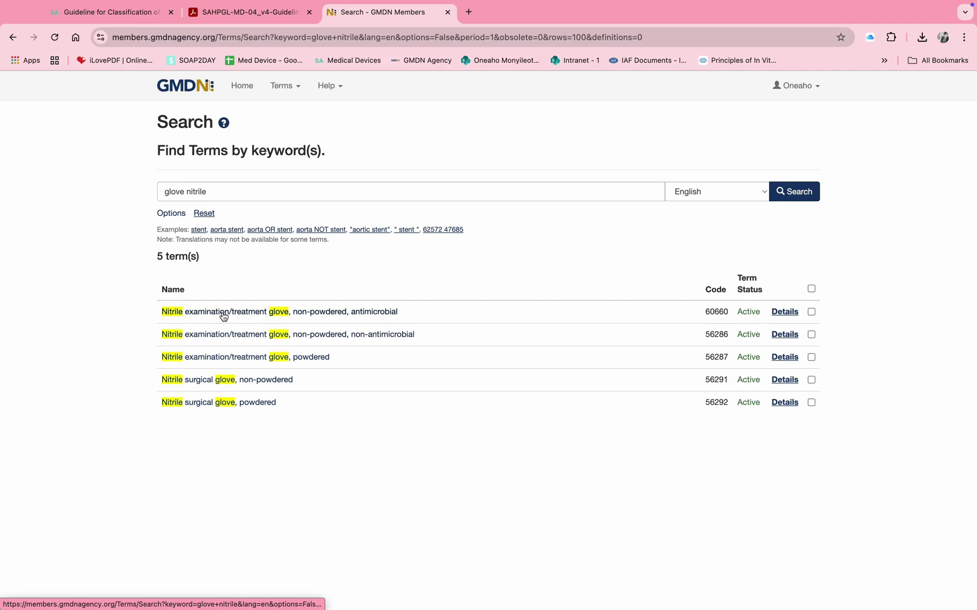
{"action": "left_click", "coordinate": [223, 314]}
{"action": "left_click", "coordinate": [785, 311]}
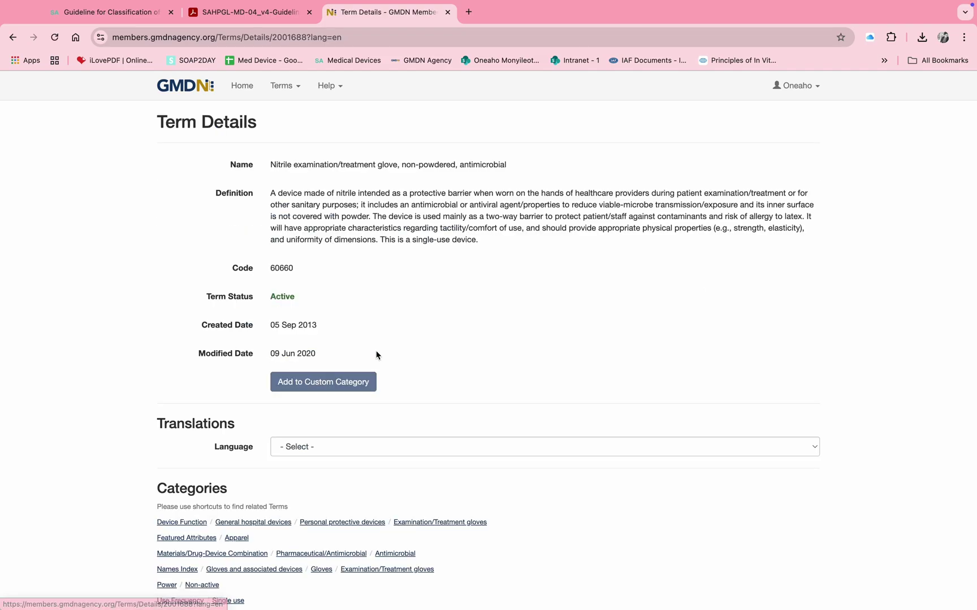
{"action": "double_click", "coordinate": [277, 268]}
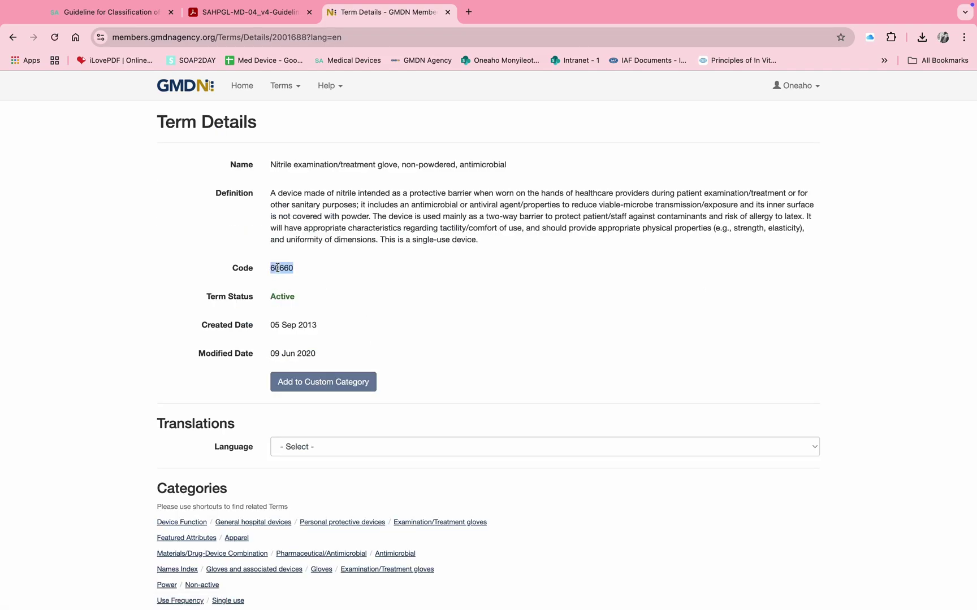
{"action": "key", "text": "super+c"}
{"action": "key", "text": "super+Tab"}
Paste GMDN code 60660 into C6 and the copied GMDN term name into D6.
{"action": "key", "text": "super+v"}
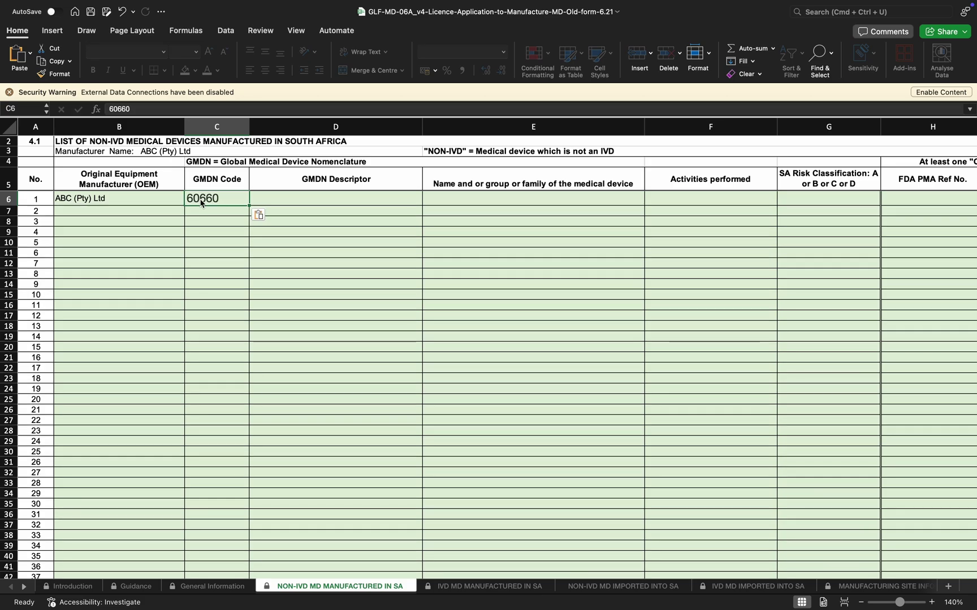
{"action": "key", "text": "super+Tab"}
{"action": "left_click_drag", "start_coordinate": [270, 164], "coordinate": [519, 171]}
{"action": "key", "text": "super+c"}
{"action": "key", "text": "super+Tab"}
{"action": "double_click", "coordinate": [255, 205]}
{"action": "key", "text": "super+v"}
{"action": "left_click", "coordinate": [479, 257]}
Enter Glove as the device name in E6.
{"action": "left_click", "coordinate": [474, 201]}
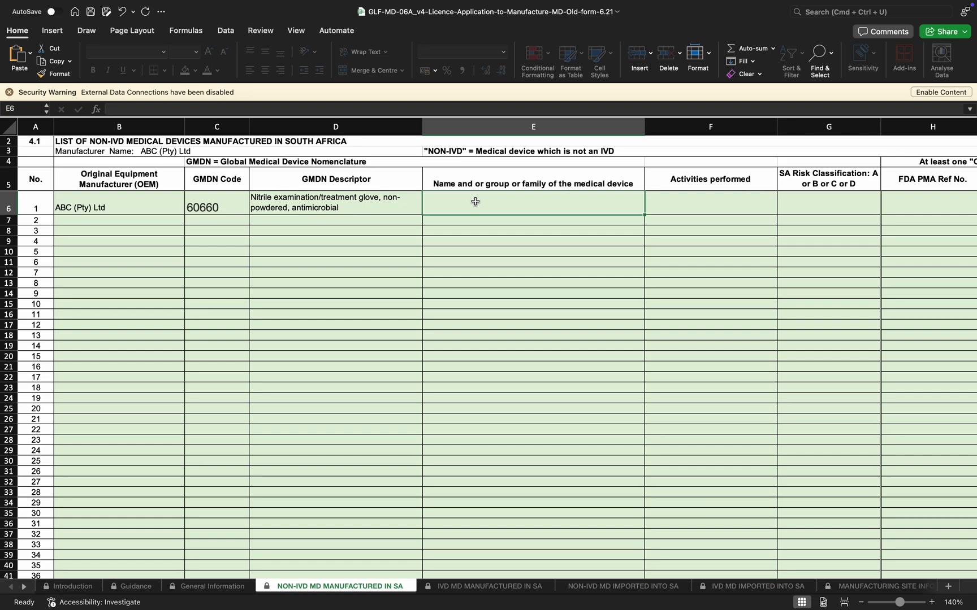
{"action": "type", "text": "Gloves"}
{"action": "left_click", "coordinate": [543, 294]}
{"action": "left_click", "coordinate": [453, 198]}
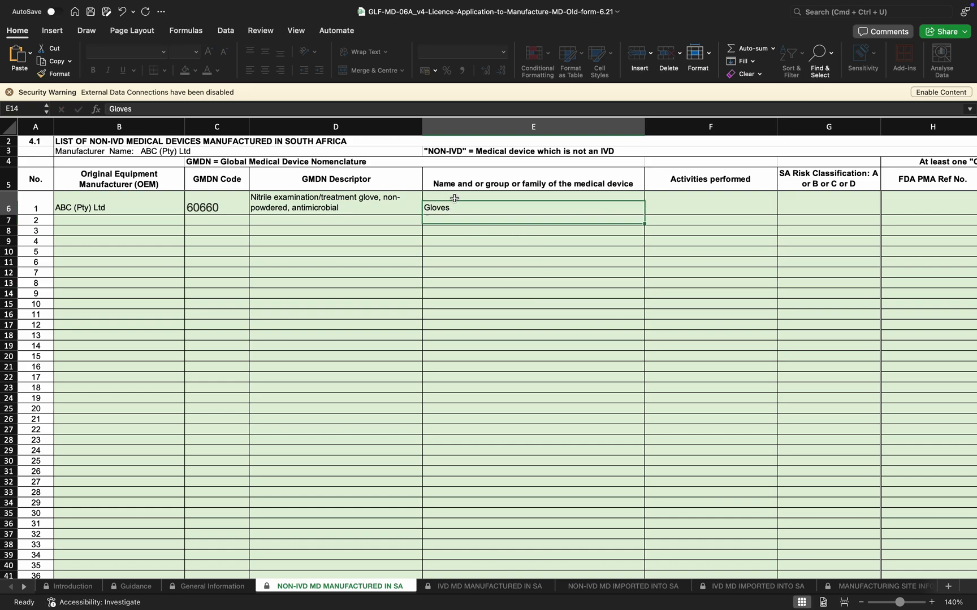
{"action": "double_click", "coordinate": [454, 198]}
{"action": "key", "text": "BackSpace"}
{"action": "left_click", "coordinate": [484, 315]}
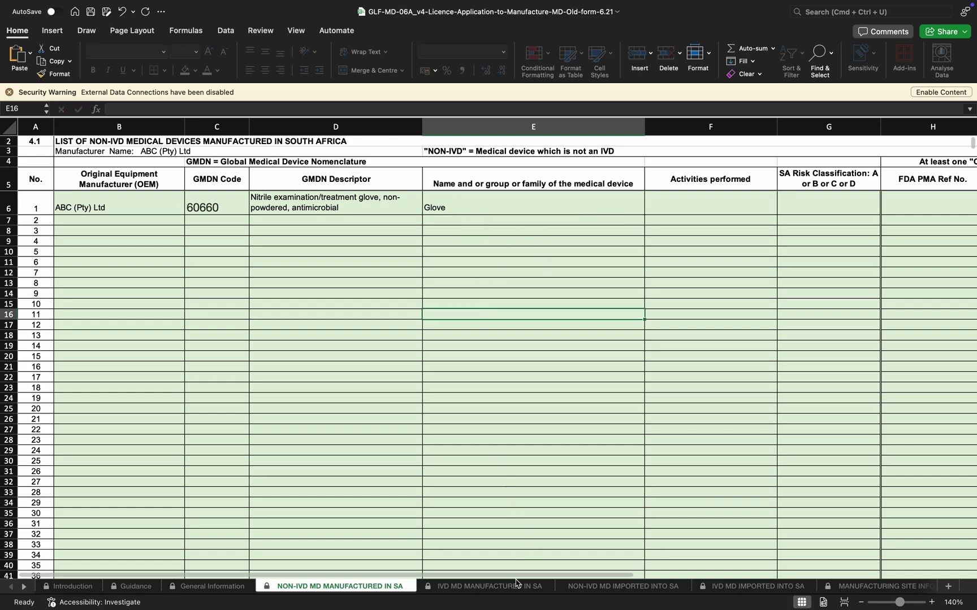
Consult the SAHPRA classification guideline PDF before classifying the glove row.
{"action": "left_click", "coordinate": [501, 593]}
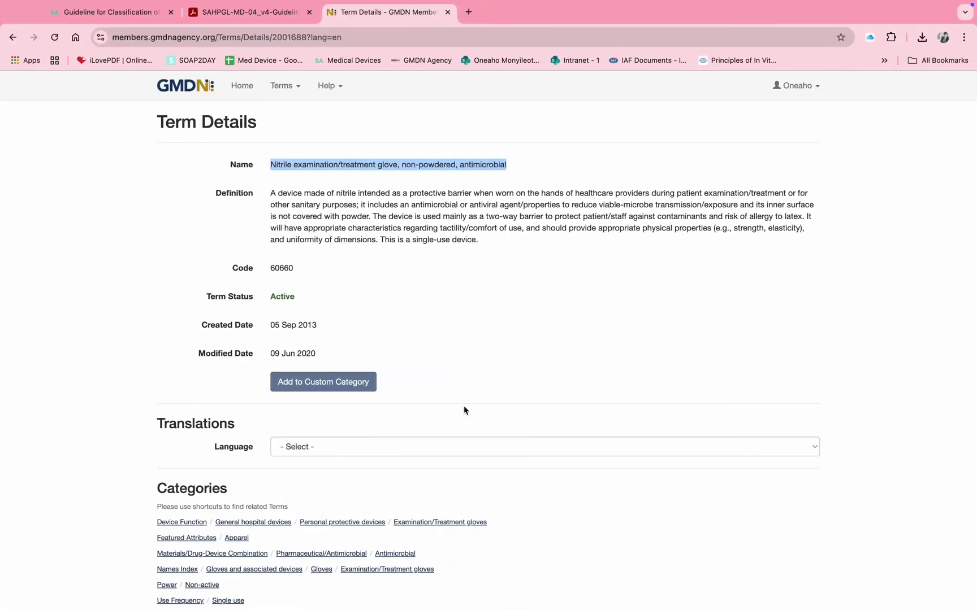
{"action": "left_click", "coordinate": [217, 14]}
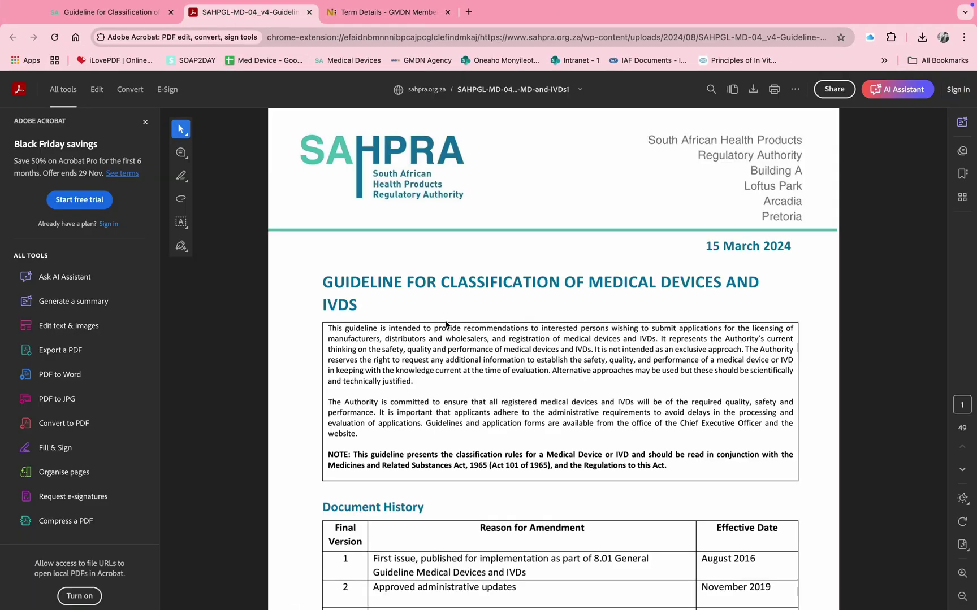
{"action": "key", "text": "super+Tab"}
{"action": "left_click", "coordinate": [702, 212]}
{"action": "left_click", "coordinate": [836, 215]}
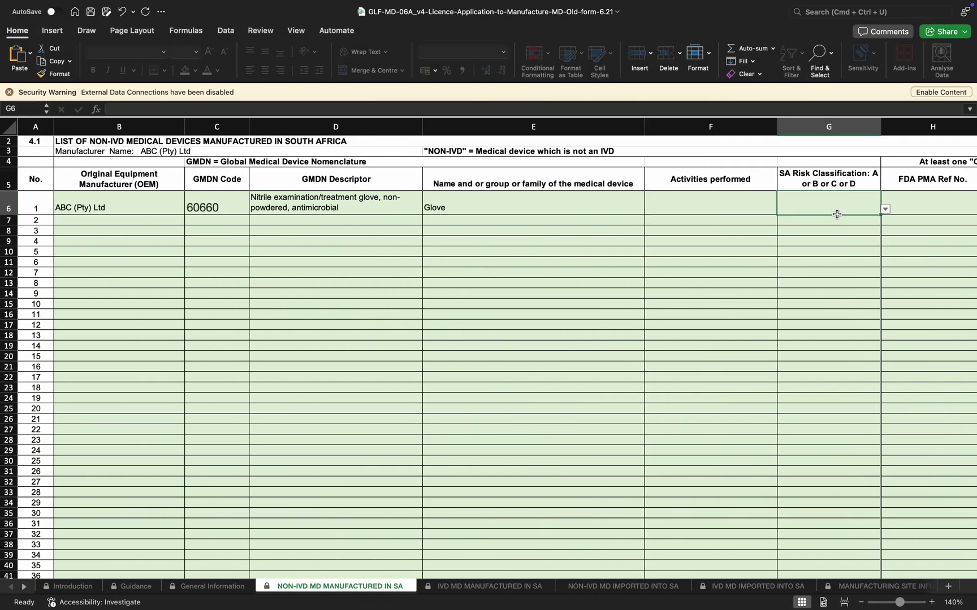
Set the glove's risk classification in G6 to class A.
{"action": "left_click", "coordinate": [885, 208]}
{"action": "left_click", "coordinate": [787, 224]}
{"action": "left_click", "coordinate": [685, 227]}
{"action": "left_click", "coordinate": [679, 205]}
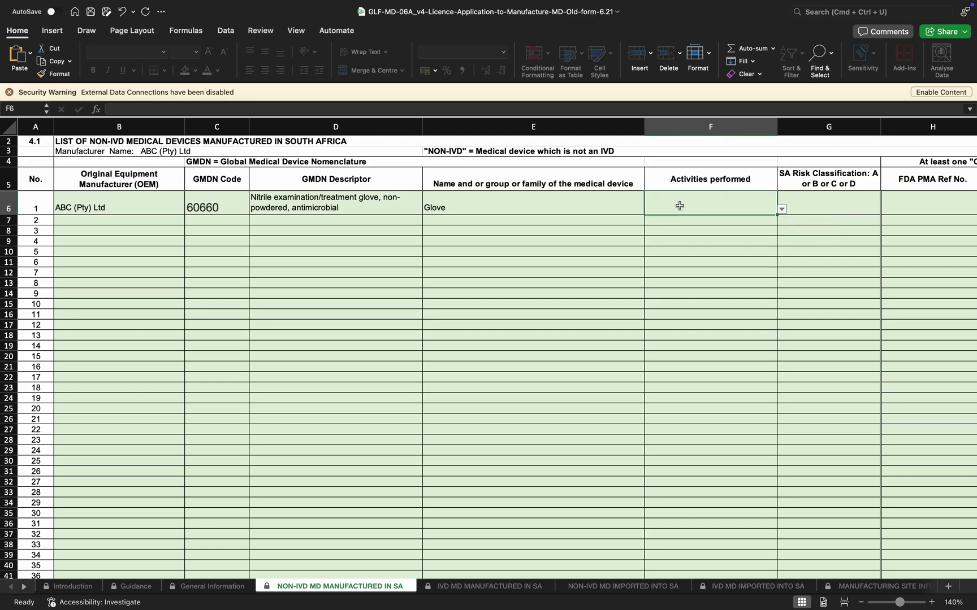
Set the glove's activity performed to Manufacturing, then go to the IVD manufactured sheet.
{"action": "left_click", "coordinate": [782, 210]}
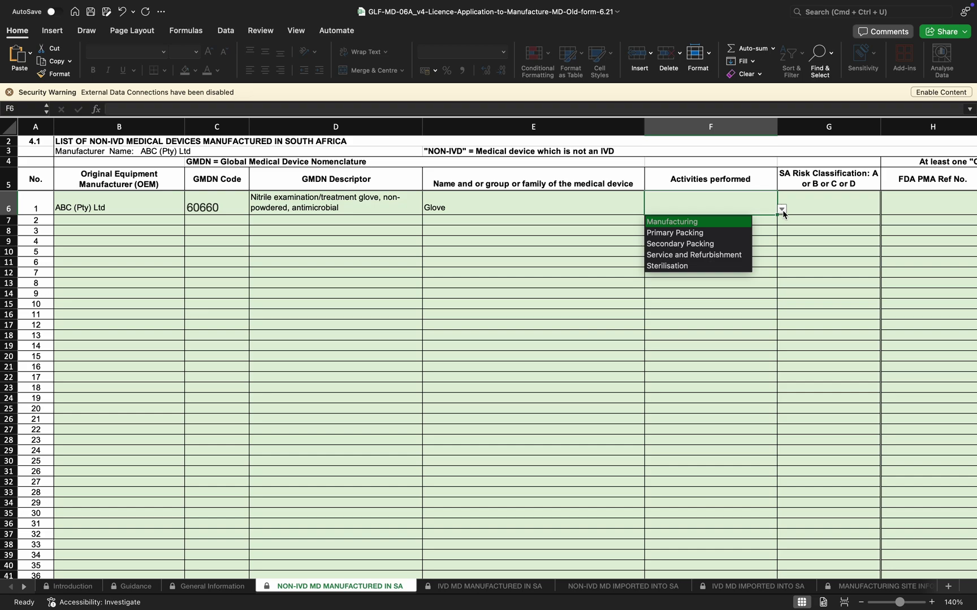
{"action": "left_click", "coordinate": [732, 226]}
{"action": "left_click", "coordinate": [782, 209]}
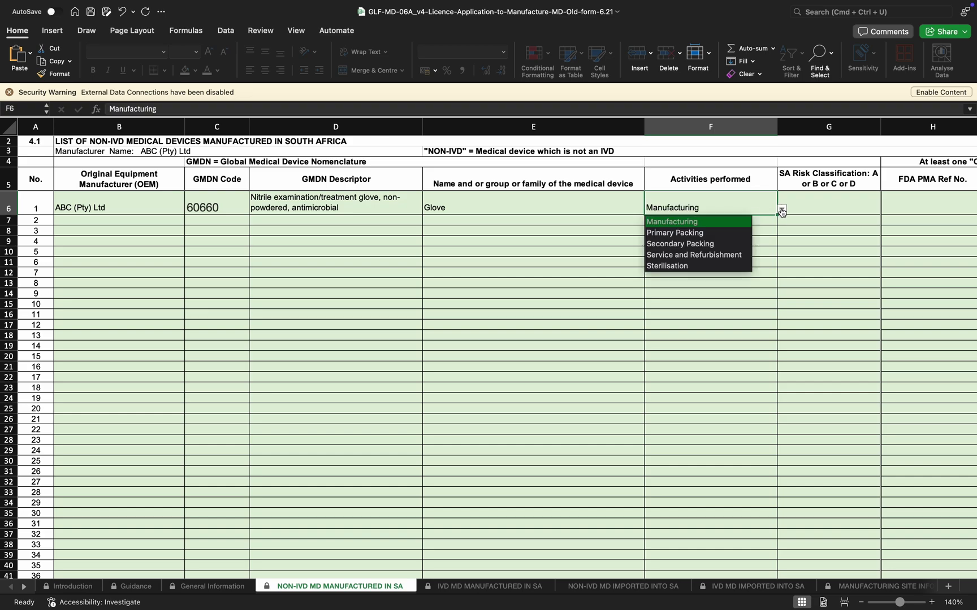
{"action": "left_click", "coordinate": [704, 226]}
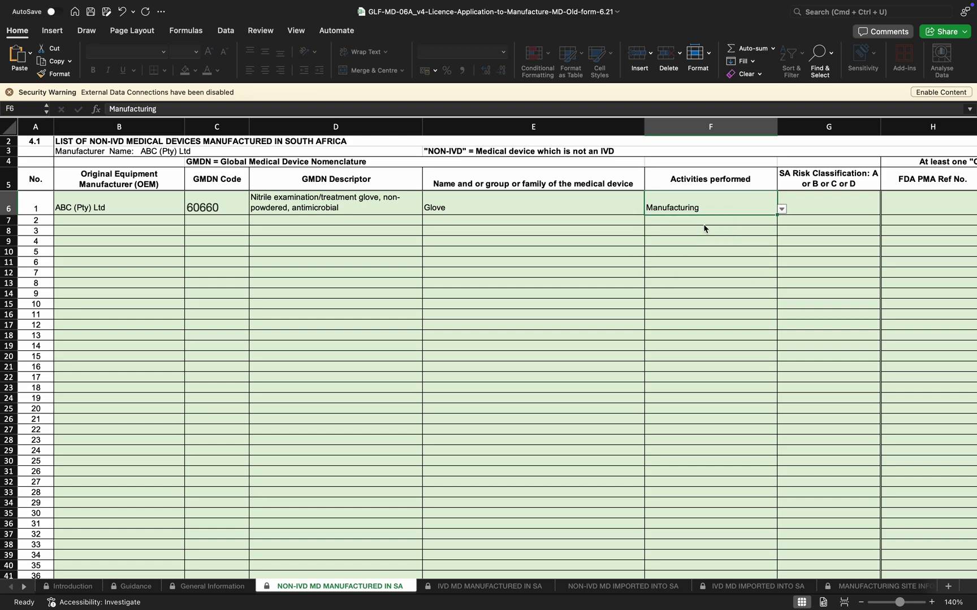
{"action": "left_click", "coordinate": [782, 229]}
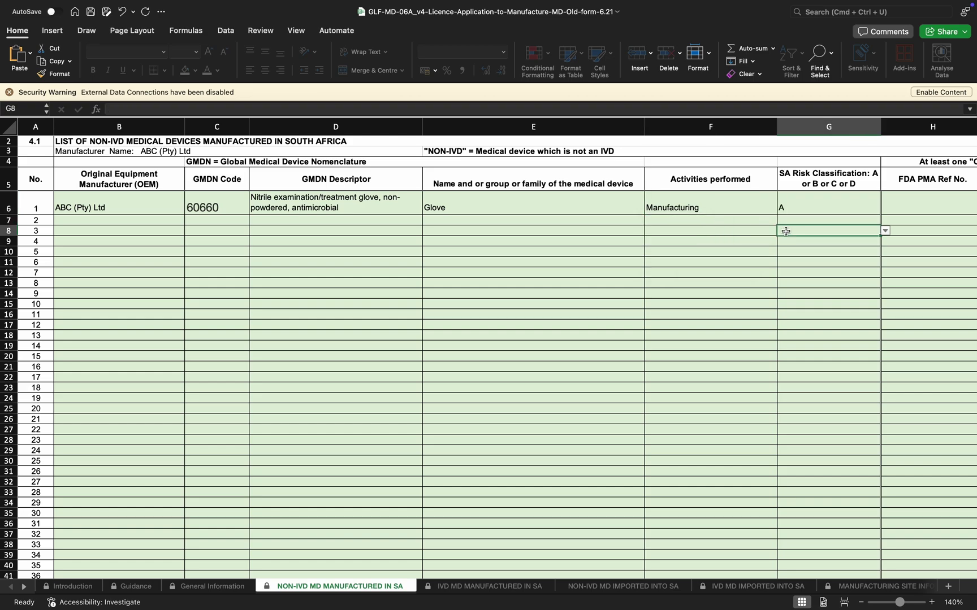
{"action": "left_click", "coordinate": [445, 590]}
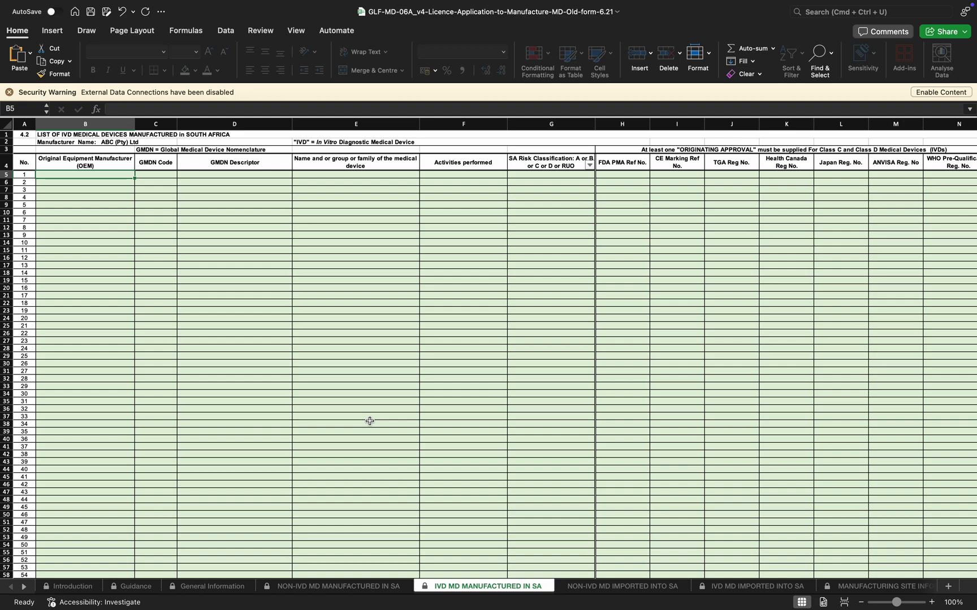
Zoom the IVD sheet to 150%, then pick and clear an RUO risk class in G5.
{"action": "left_click", "coordinate": [931, 603]}
{"action": "left_click", "coordinate": [932, 603]}
{"action": "left_click", "coordinate": [931, 602]}
{"action": "left_click", "coordinate": [931, 602]}
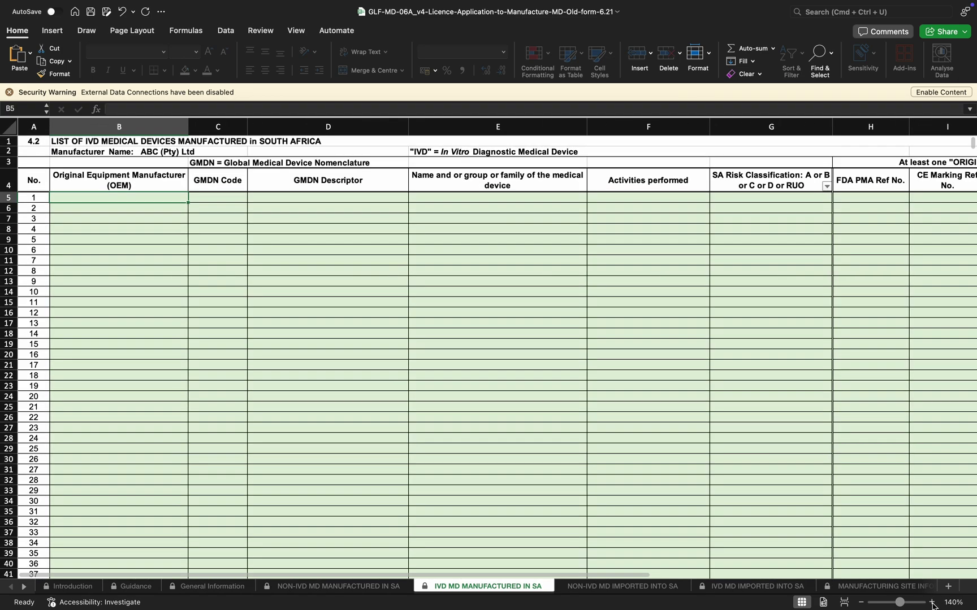
{"action": "left_click", "coordinate": [932, 602]}
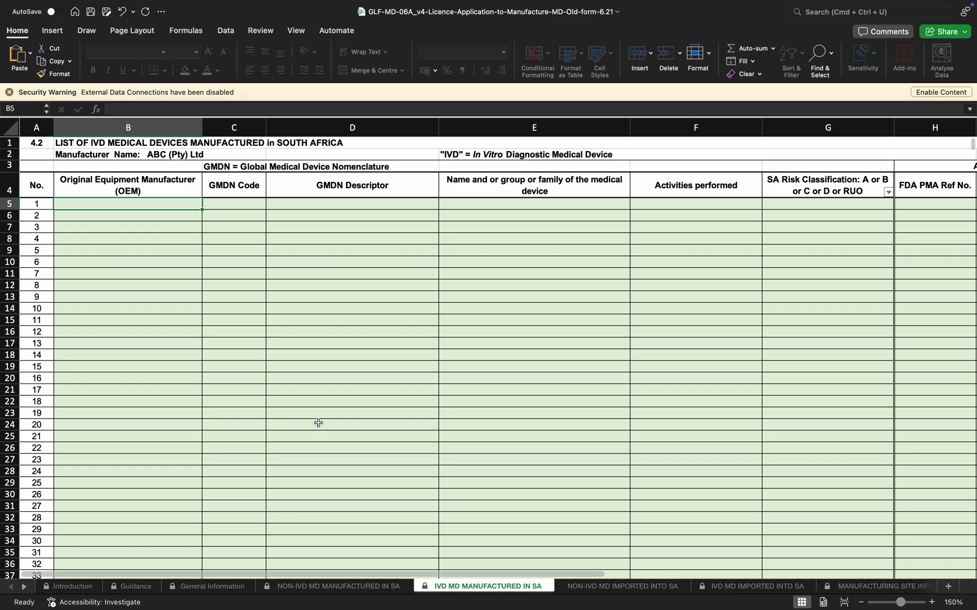
{"action": "left_click", "coordinate": [808, 206]}
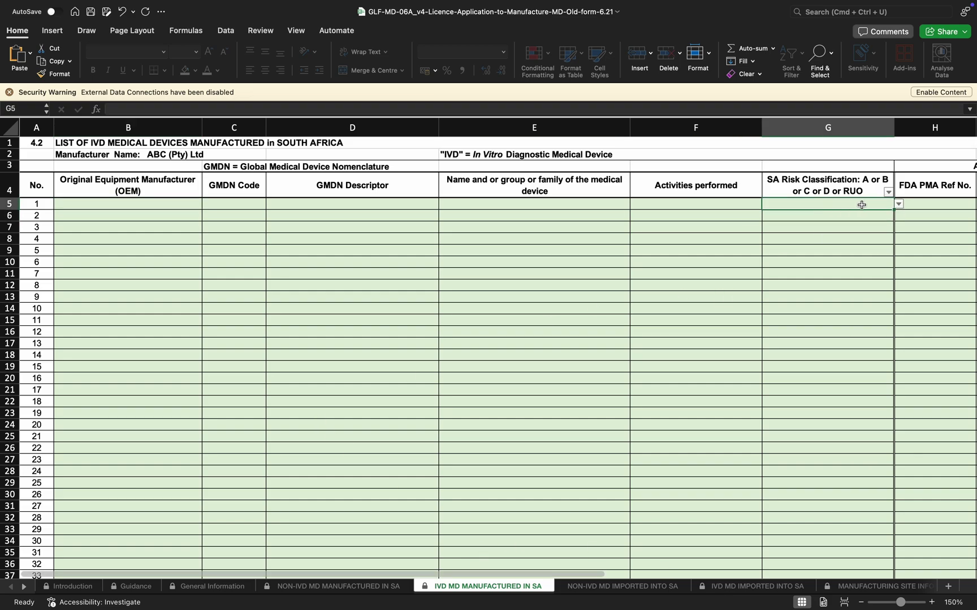
{"action": "left_click", "coordinate": [899, 205]}
{"action": "left_click", "coordinate": [778, 267]}
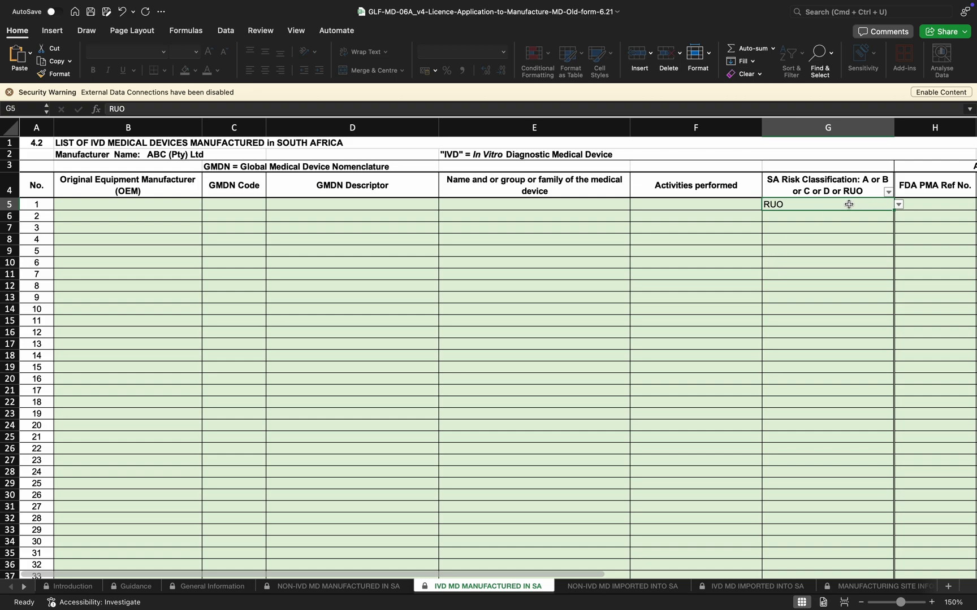
{"action": "key", "text": "Delete"}
Leave the F5 activity unset and open the NON-IVD MD IMPORTED INTO SA sheet, zoomed in.
{"action": "left_click", "coordinate": [747, 237]}
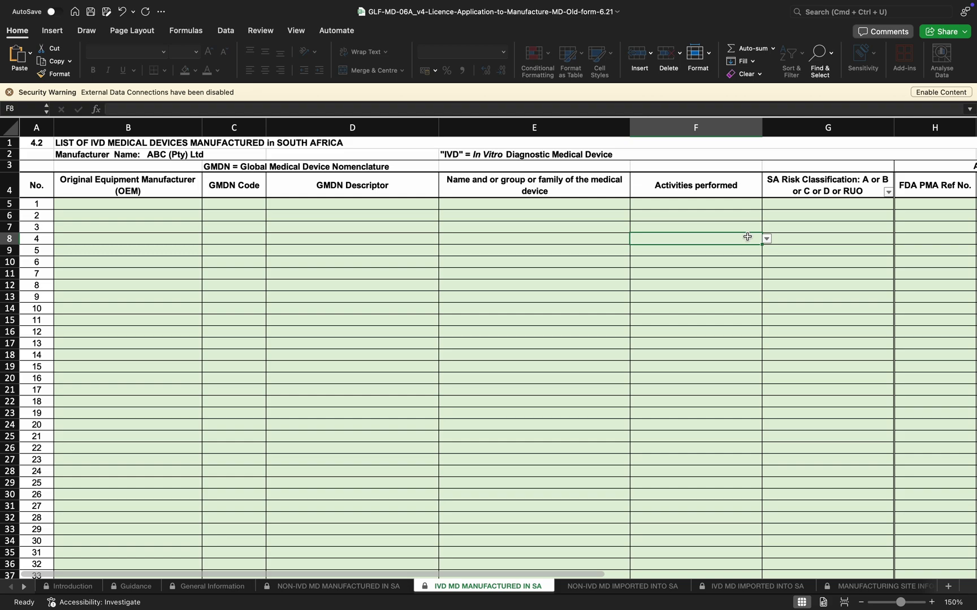
{"action": "left_click", "coordinate": [748, 204]}
{"action": "left_click", "coordinate": [766, 204]}
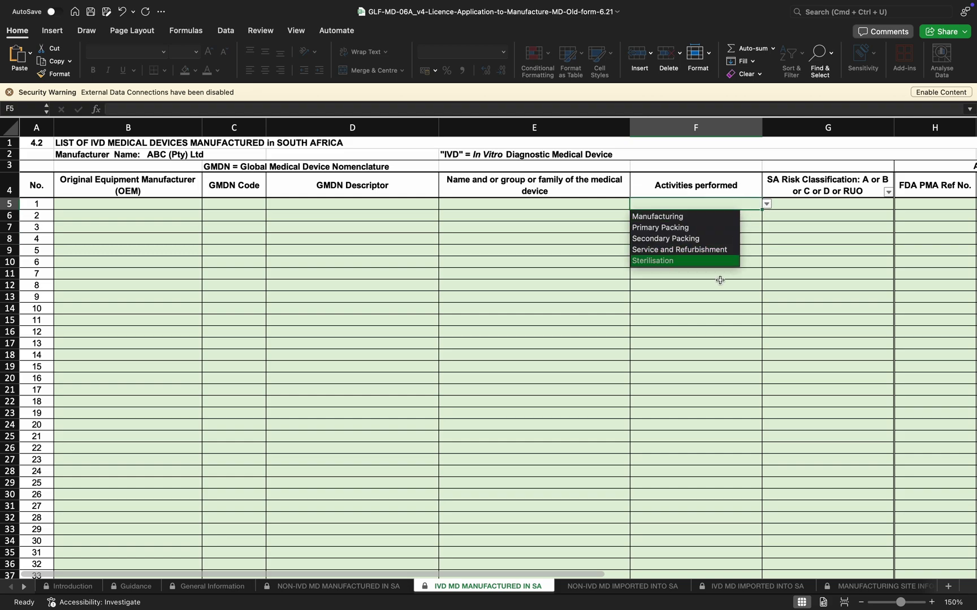
{"action": "key", "text": "Escape"}
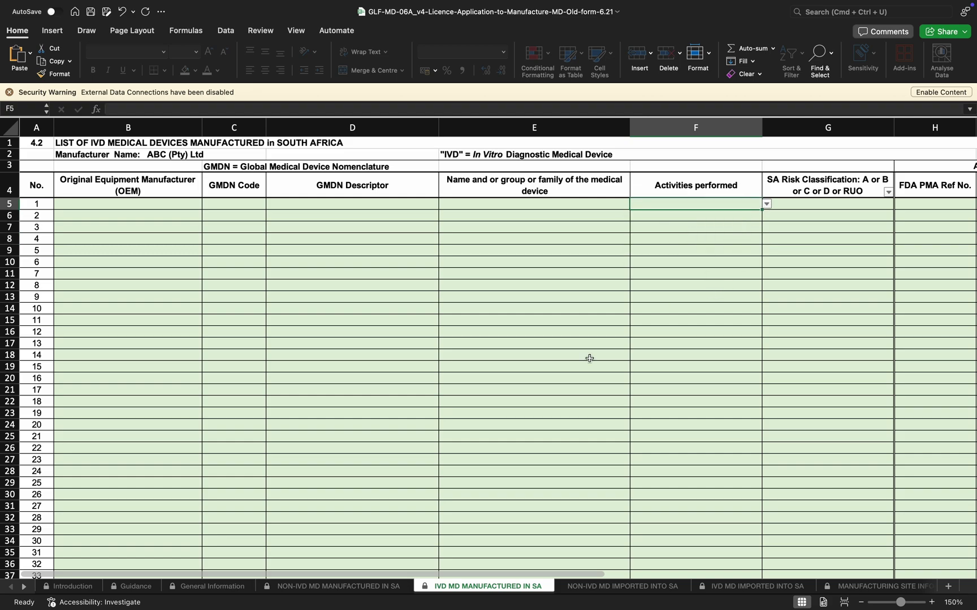
{"action": "left_click", "coordinate": [607, 588]}
{"action": "left_click", "coordinate": [932, 602]}
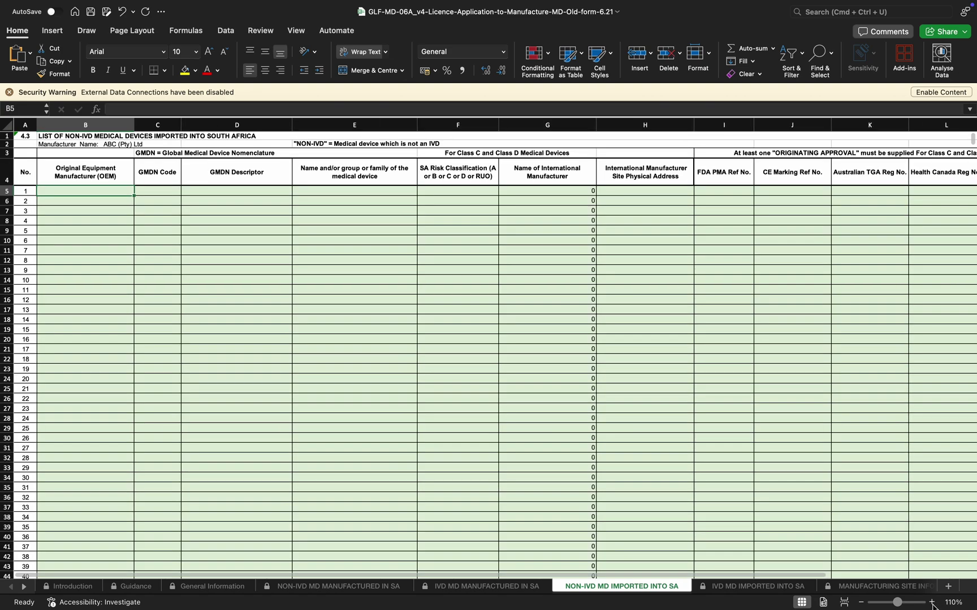
Enter ABC (Pty) Ltd as the OEM in B5 of the imported non-IVD list.
{"action": "left_click", "coordinate": [932, 603]}
{"action": "left_click", "coordinate": [932, 603]}
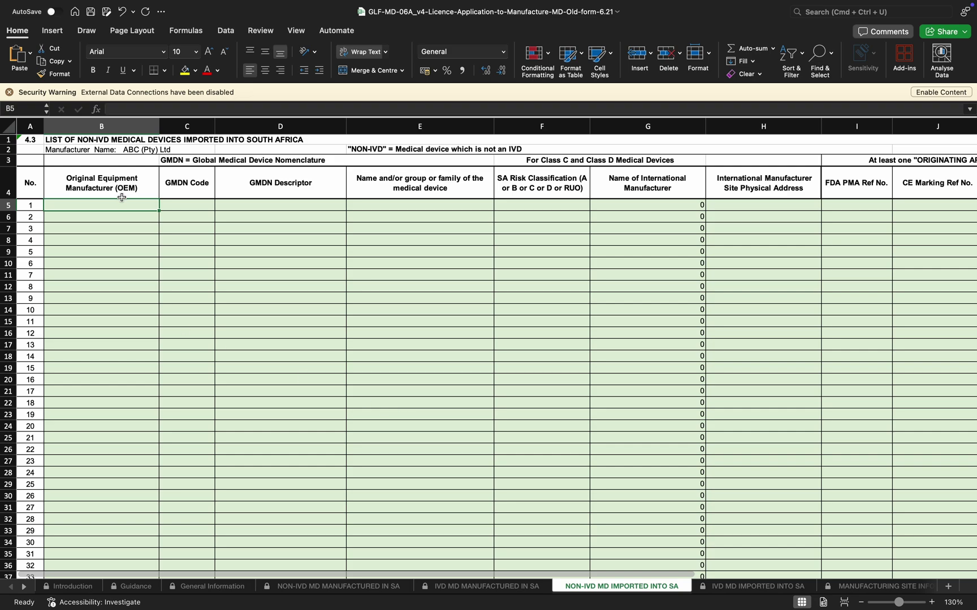
{"action": "type", "text": "ABC "}
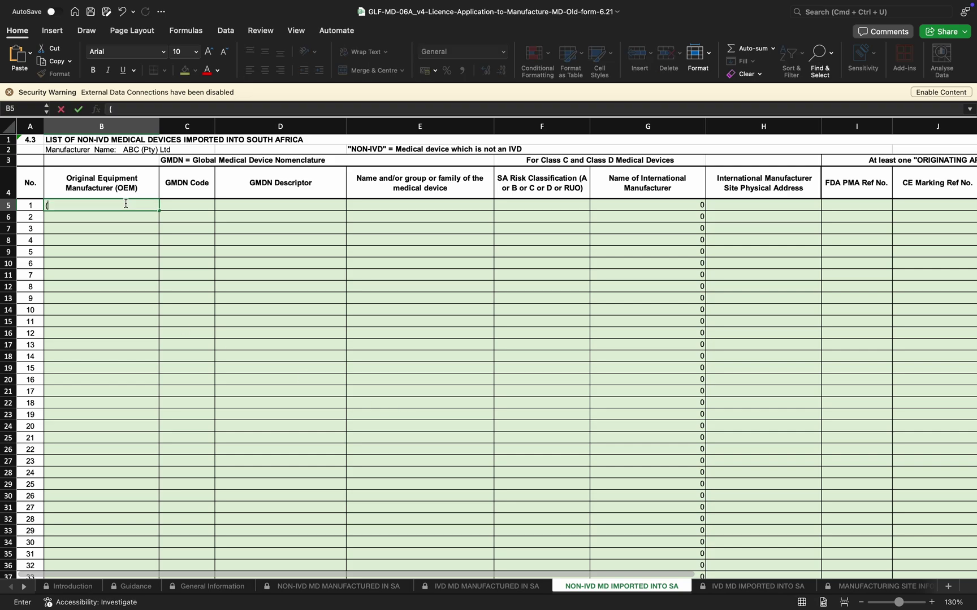
{"action": "type", "text": "(Pty) Ltd"}
{"action": "left_click", "coordinate": [175, 210]}
Copy the glove's code 60660, descriptor and name from the manufactured sheet into C5 without formatting.
{"action": "left_click", "coordinate": [315, 587]}
{"action": "left_click_drag", "start_coordinate": [214, 208], "coordinate": [472, 209]}
{"action": "key", "text": "super+c"}
{"action": "left_click", "coordinate": [599, 587]}
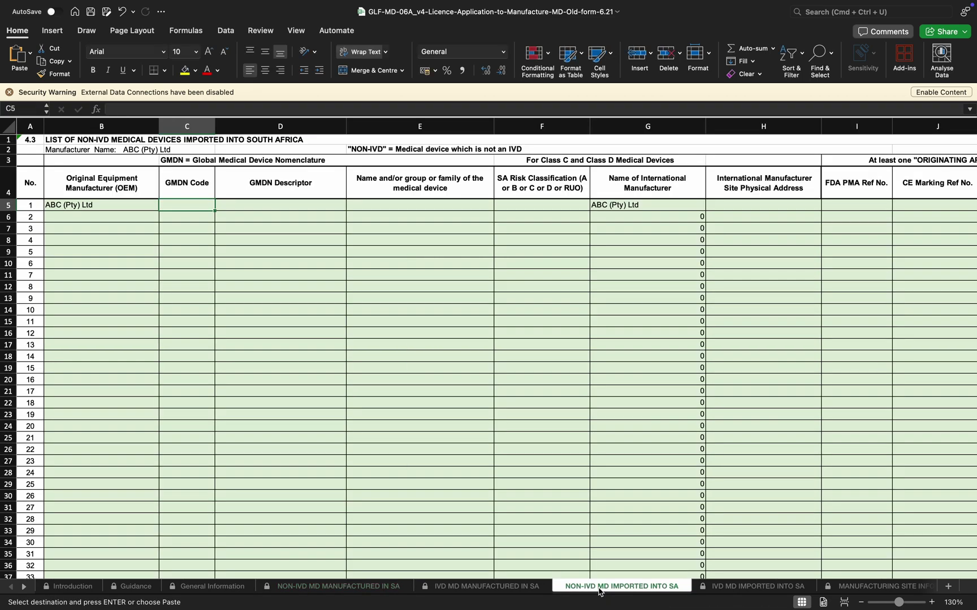
{"action": "right_click", "coordinate": [181, 206]}
{"action": "mouse_move", "coordinate": [277, 254]}
{"action": "left_click", "coordinate": [396, 284]}
Classify the glove as Class A in F5, then go to the IVD imported sheet.
{"action": "left_click", "coordinate": [539, 214]}
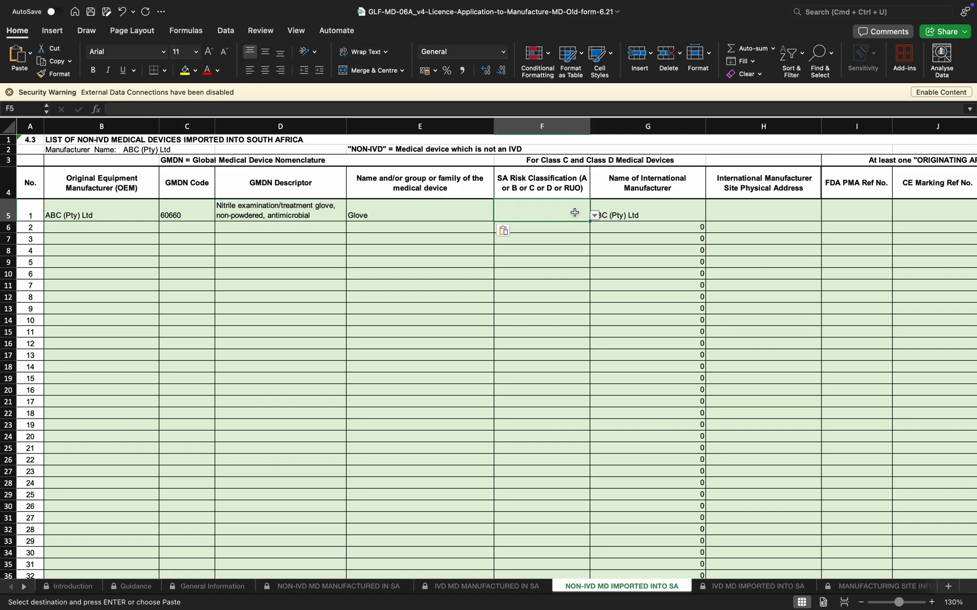
{"action": "left_click", "coordinate": [594, 215]}
{"action": "left_click", "coordinate": [525, 228]}
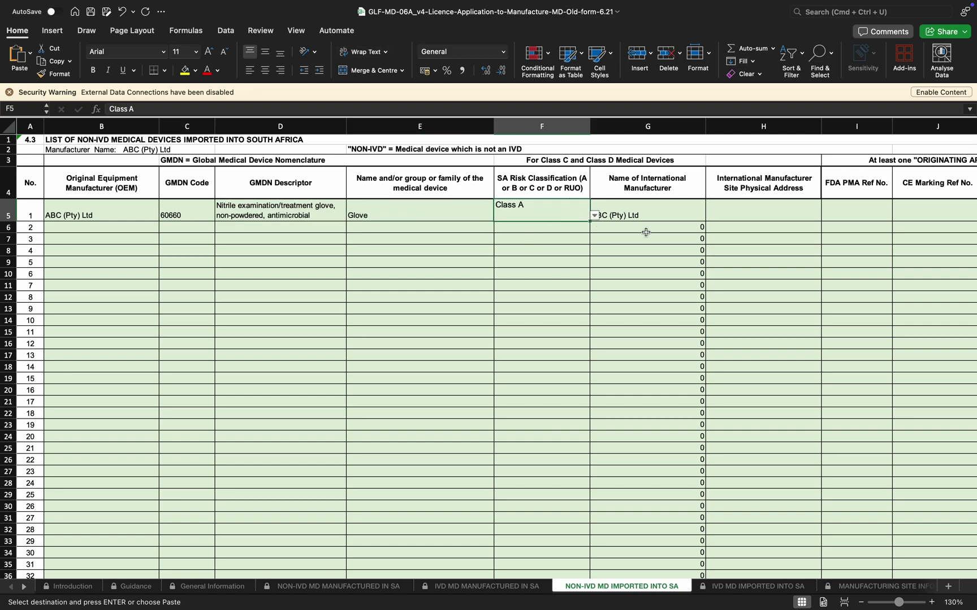
{"action": "left_click", "coordinate": [778, 210]}
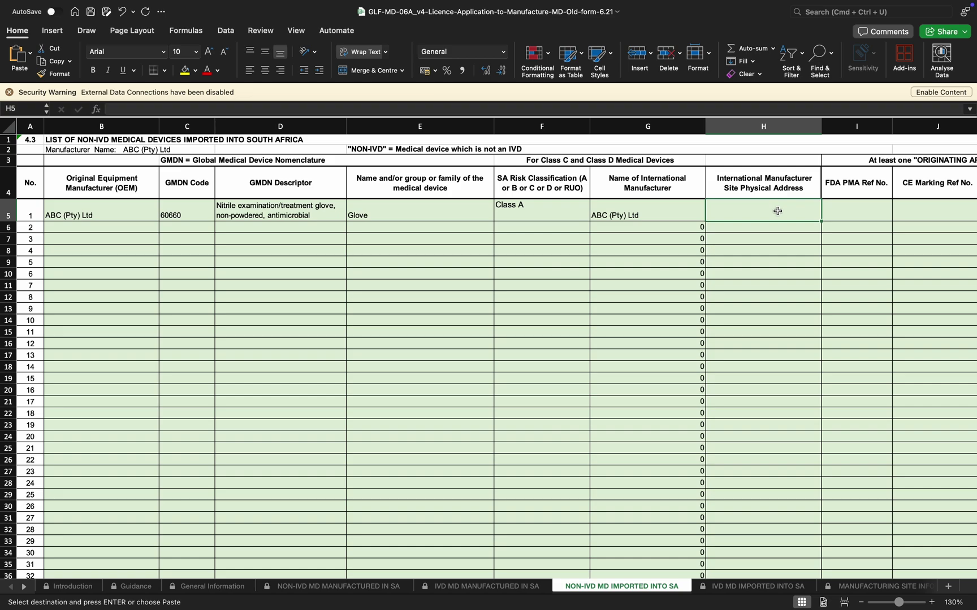
{"action": "left_click", "coordinate": [953, 210]}
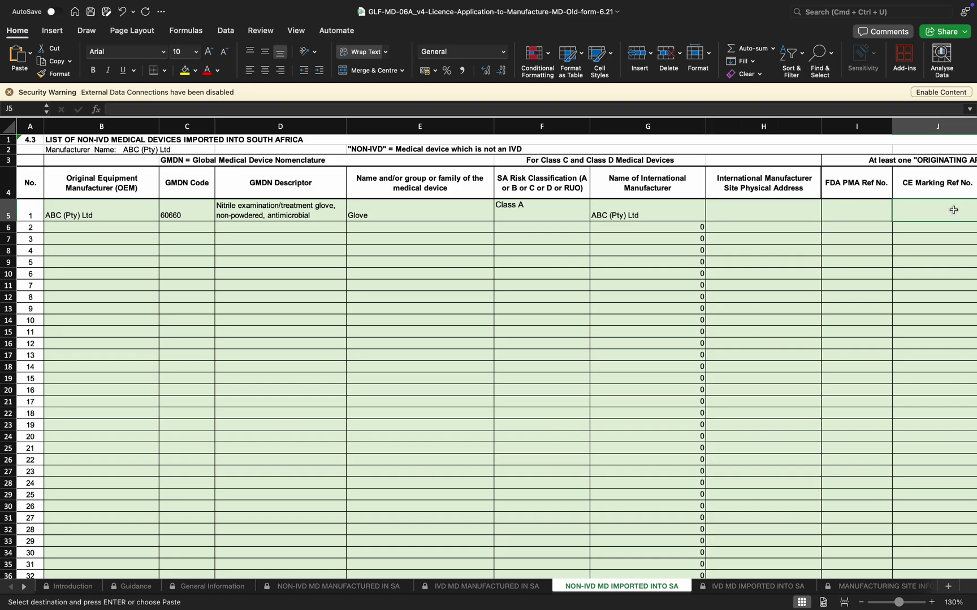
{"action": "left_click", "coordinate": [113, 230]}
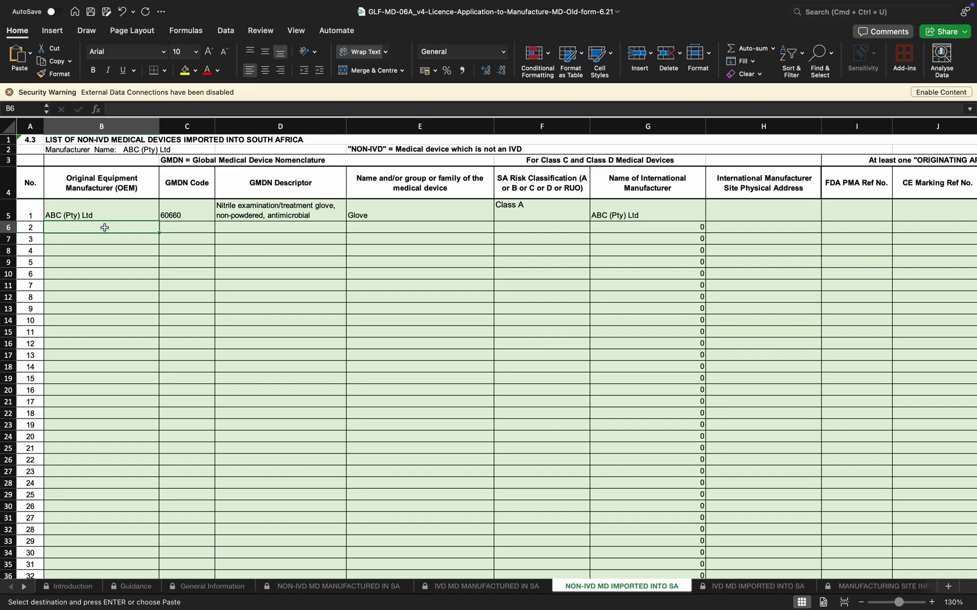
{"action": "left_click", "coordinate": [728, 587]}
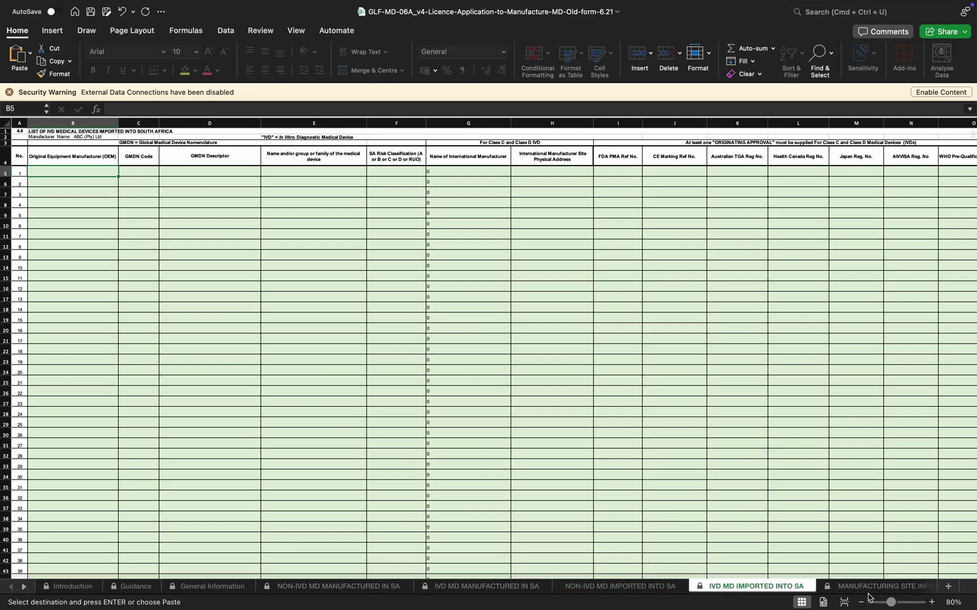
{"action": "left_click", "coordinate": [931, 602]}
{"action": "left_click", "coordinate": [932, 602]}
{"action": "left_click", "coordinate": [931, 602]}
{"action": "left_click", "coordinate": [931, 602]}
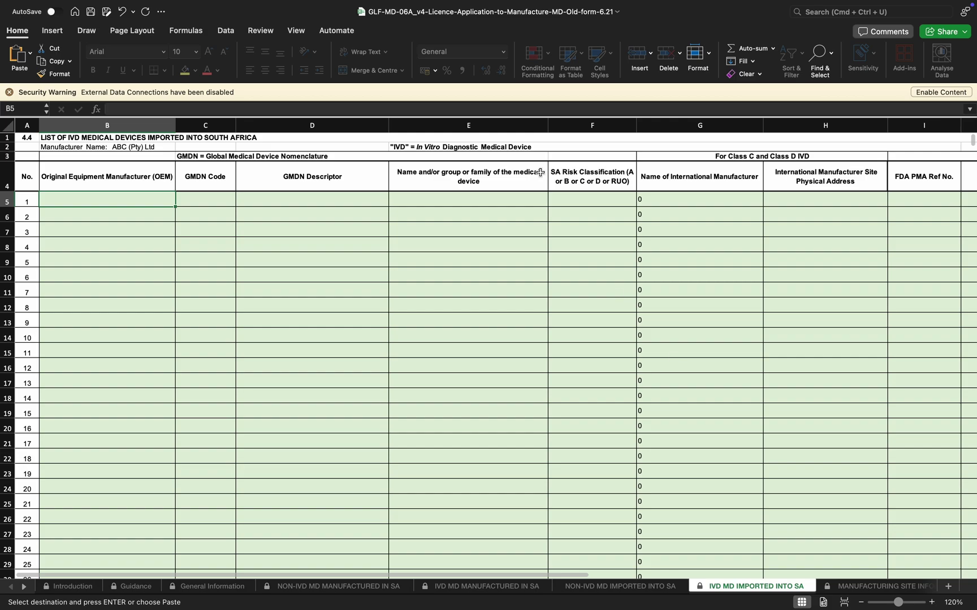
{"action": "left_click", "coordinate": [576, 202]}
{"action": "left_click", "coordinate": [641, 202]}
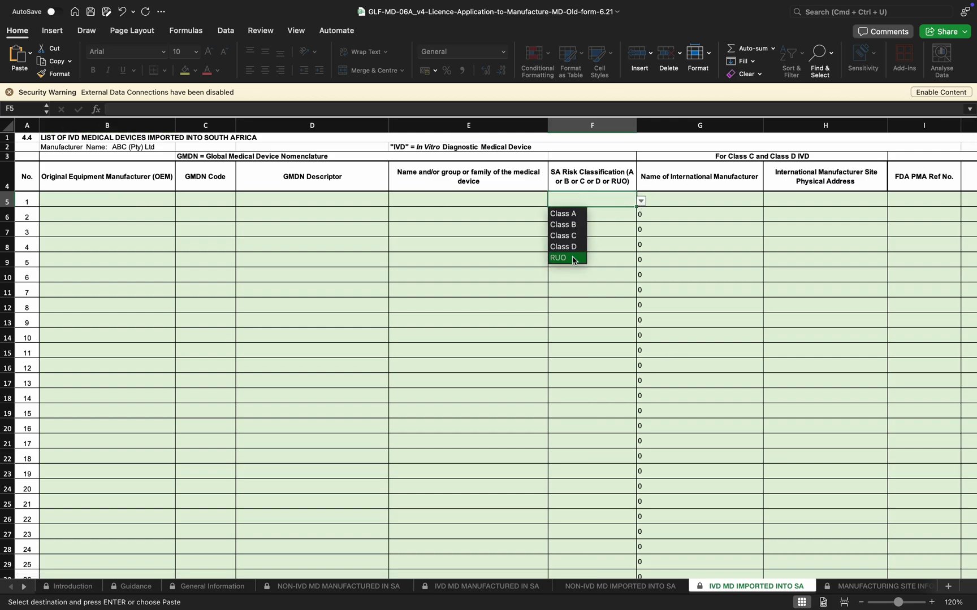
{"action": "left_click", "coordinate": [697, 292]}
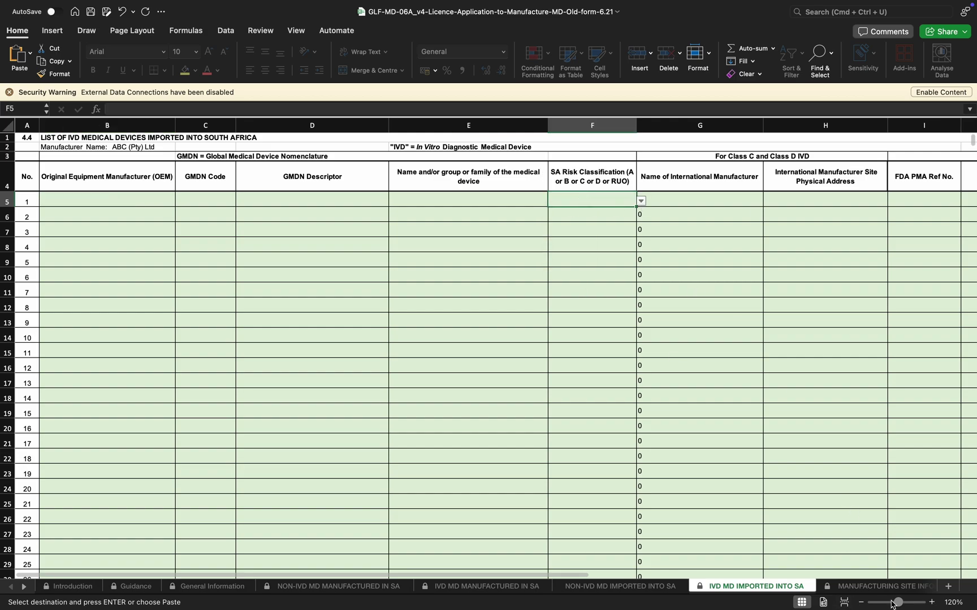
{"action": "left_click_drag", "start_coordinate": [554, 575], "coordinate": [476, 589]}
{"action": "left_click", "coordinate": [469, 323]}
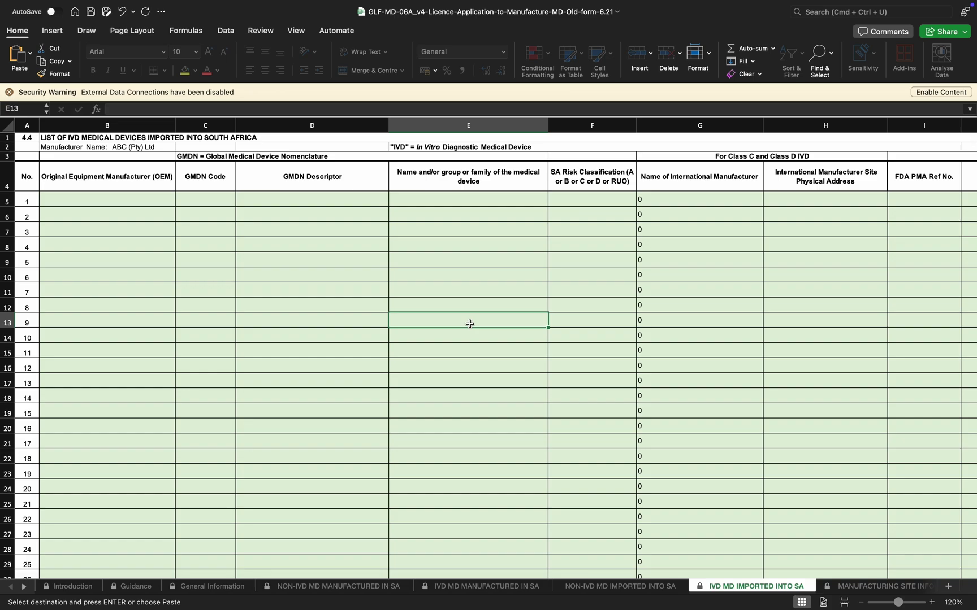
Show the MANUFACTURING SITE INFORMATION sheet zoomed in, after a quick look at General Information.
{"action": "left_click", "coordinate": [861, 588]}
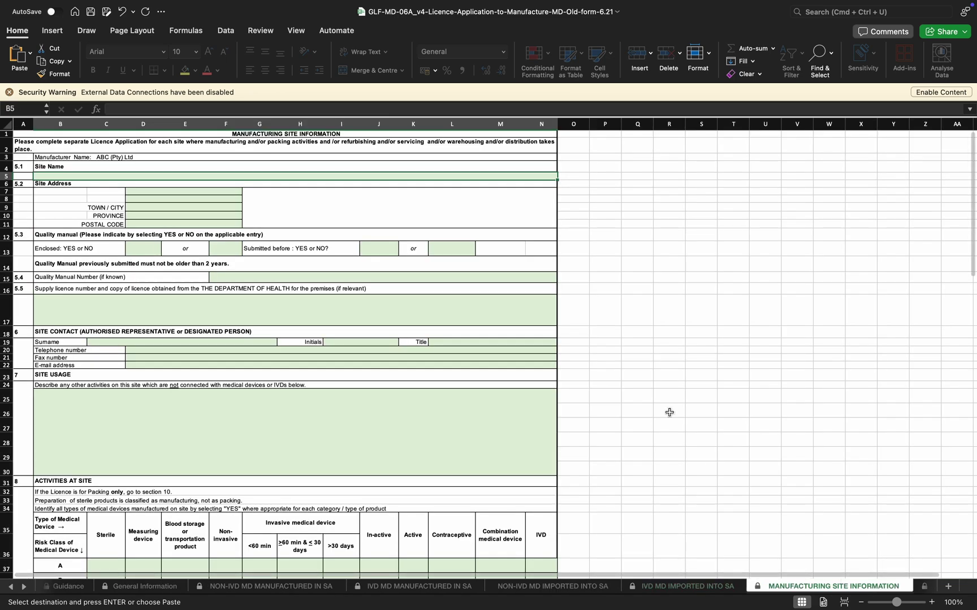
{"action": "left_click", "coordinate": [932, 603]}
{"action": "left_click", "coordinate": [932, 603]}
{"action": "left_click", "coordinate": [932, 602]}
{"action": "left_click", "coordinate": [932, 603]}
{"action": "left_click", "coordinate": [932, 603]}
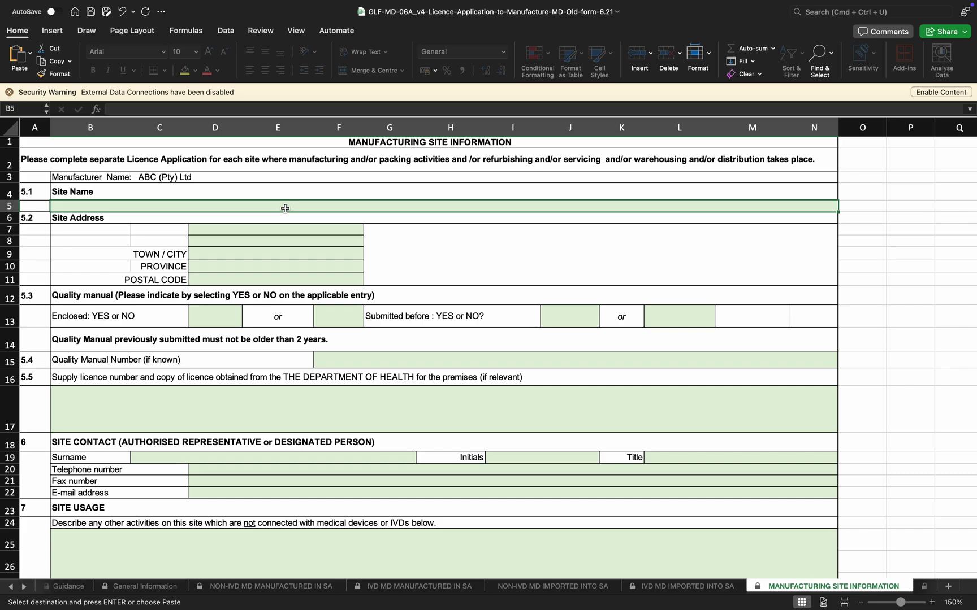
{"action": "left_click", "coordinate": [157, 588]}
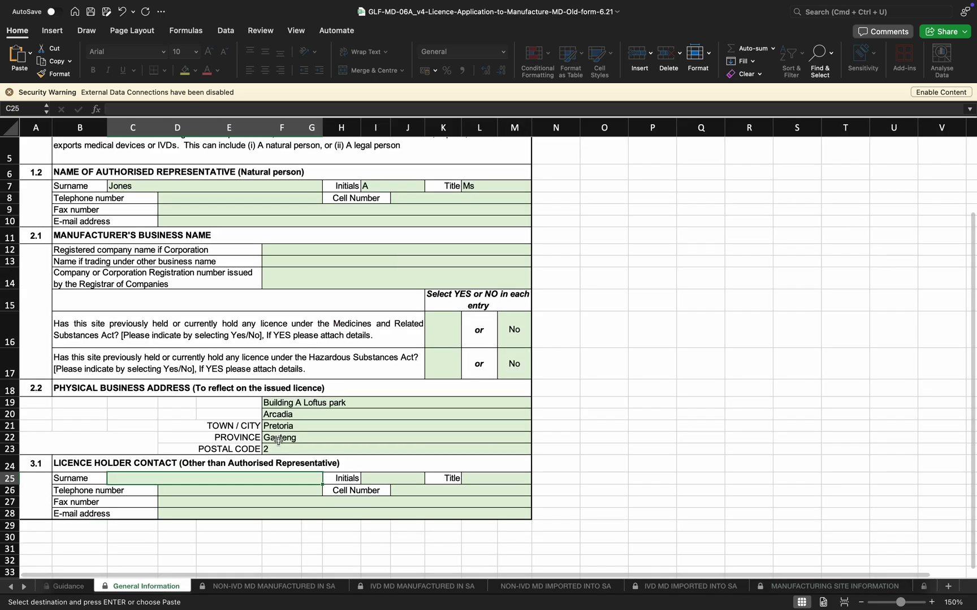
{"action": "left_click", "coordinate": [784, 590]}
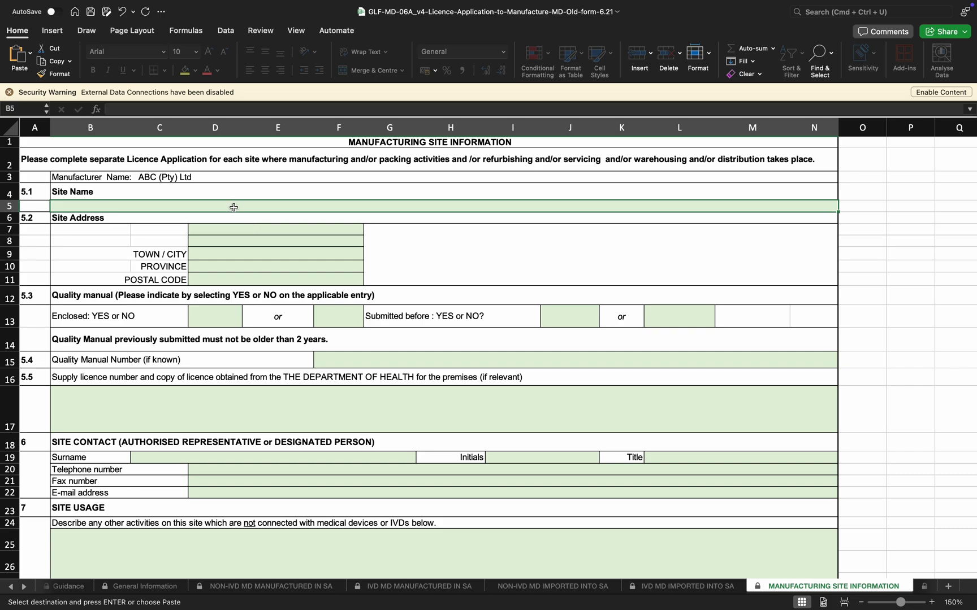
Enter ABC (Pty) Ltd as the manufacturing site name in B5.
{"action": "type", "text": "ABC ("}
{"action": "type", "text": "Pt"}
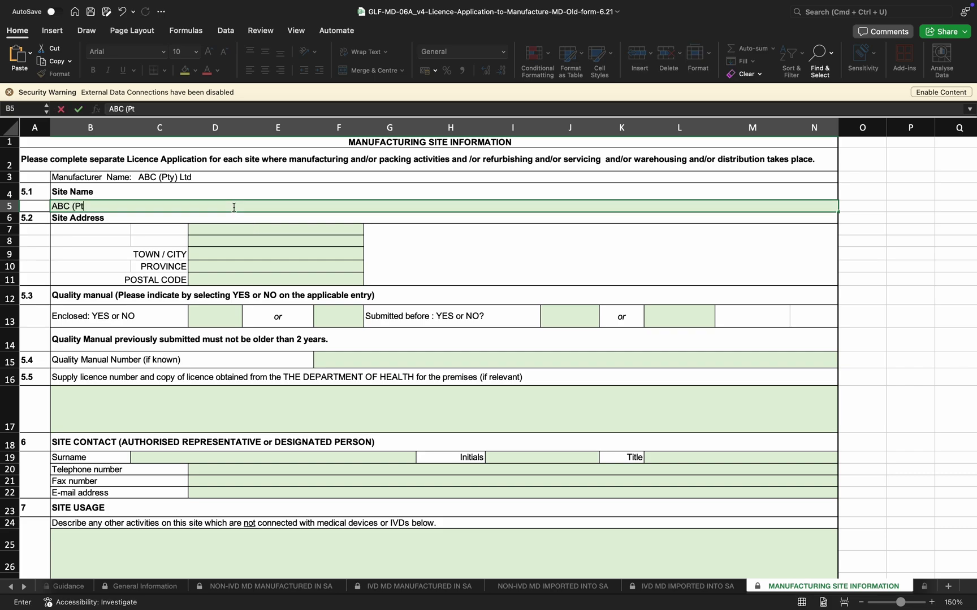
{"action": "type", "text": "y) Ltd"}
{"action": "left_click", "coordinate": [253, 233]}
{"action": "left_click_drag", "start_coordinate": [253, 233], "coordinate": [255, 283]}
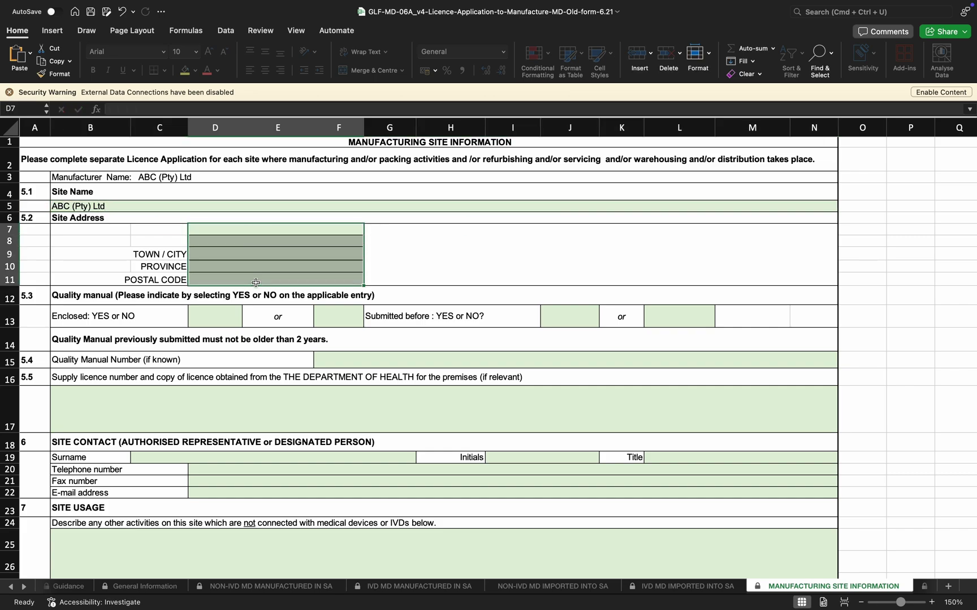
Answer Yes to the quality manual enclosed question in D13.
{"action": "left_click", "coordinate": [202, 318]}
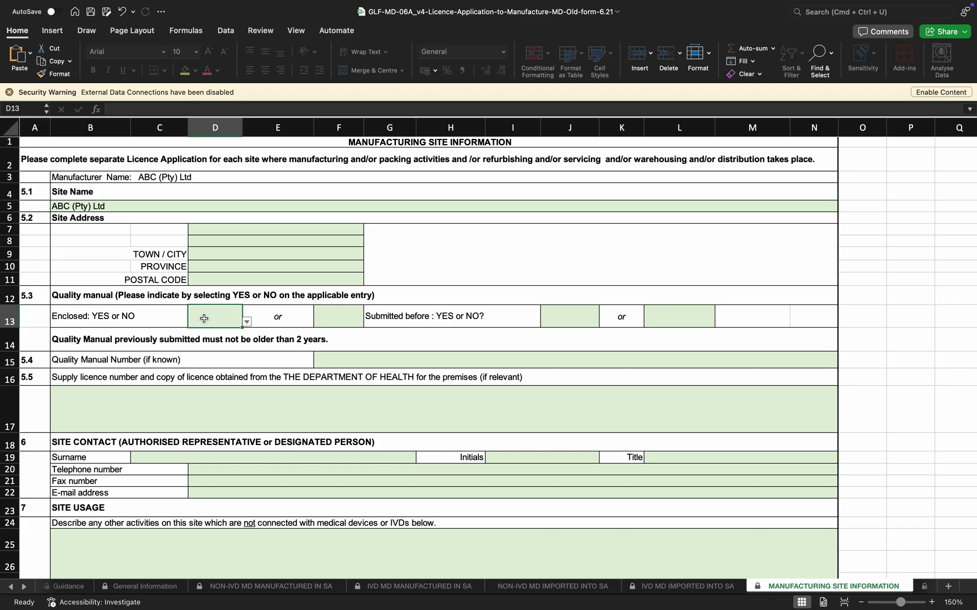
{"action": "left_click", "coordinate": [246, 323]}
{"action": "left_click", "coordinate": [201, 336]}
{"action": "left_click", "coordinate": [586, 321]}
{"action": "scroll", "coordinate": [586, 321], "scroll_direction": "down", "scroll_amount": 5}
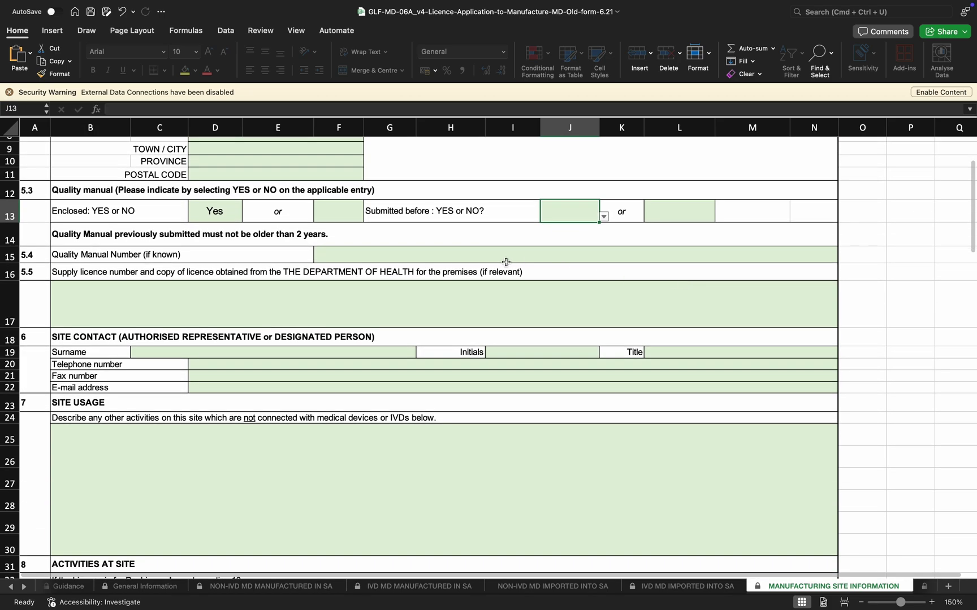
{"action": "left_click", "coordinate": [480, 255]}
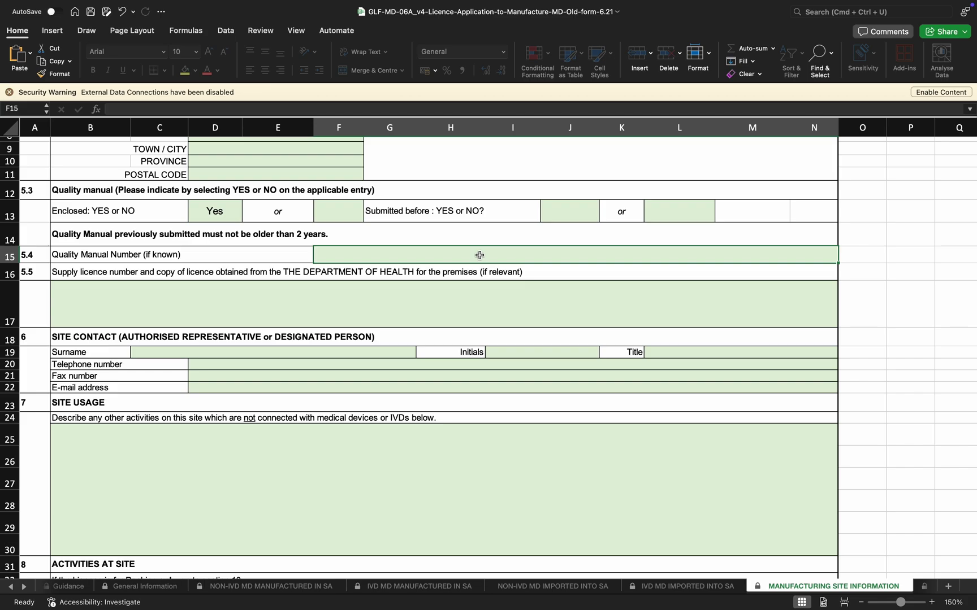
Scroll past the site usage field B25 down to section 8, Activities at Site.
{"action": "scroll", "coordinate": [479, 255], "scroll_direction": "down", "scroll_amount": 7}
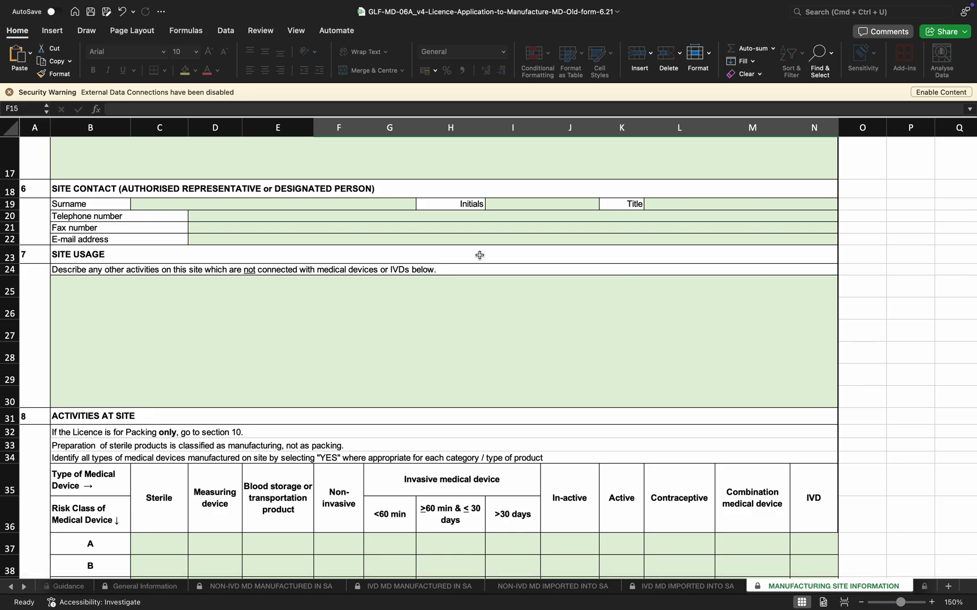
{"action": "left_click", "coordinate": [471, 319]}
{"action": "scroll", "coordinate": [471, 319], "scroll_direction": "down", "scroll_amount": 1}
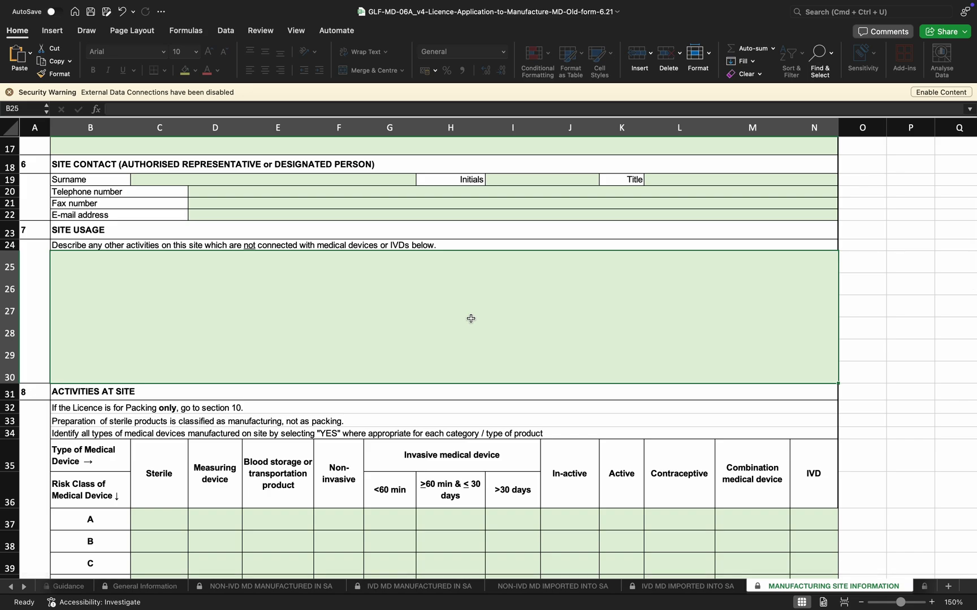
{"action": "scroll", "coordinate": [470, 318], "scroll_direction": "down", "scroll_amount": 8}
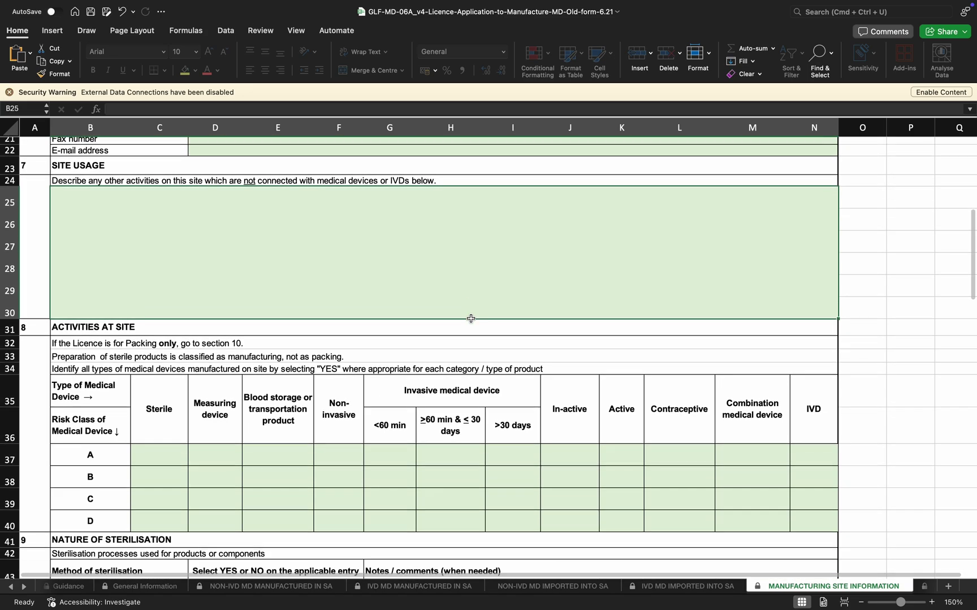
{"action": "scroll", "coordinate": [471, 319], "scroll_direction": "down", "scroll_amount": 1}
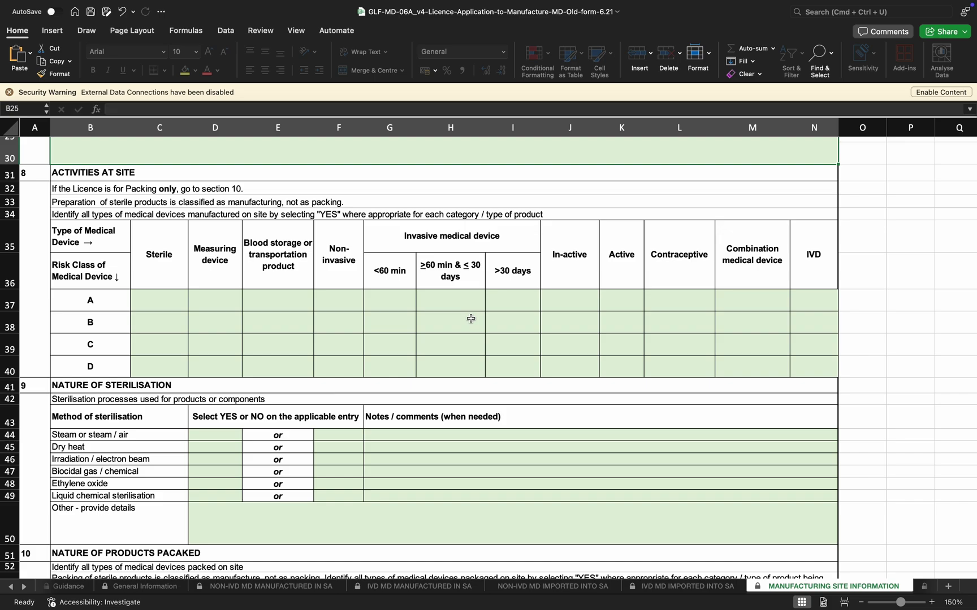
{"action": "left_click", "coordinate": [277, 588]}
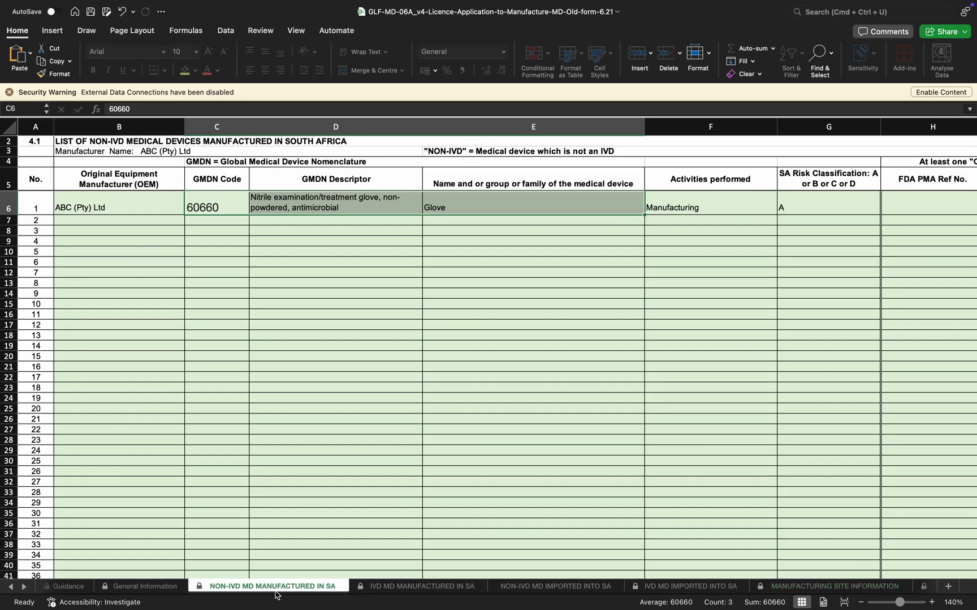
{"action": "left_click", "coordinate": [280, 283]}
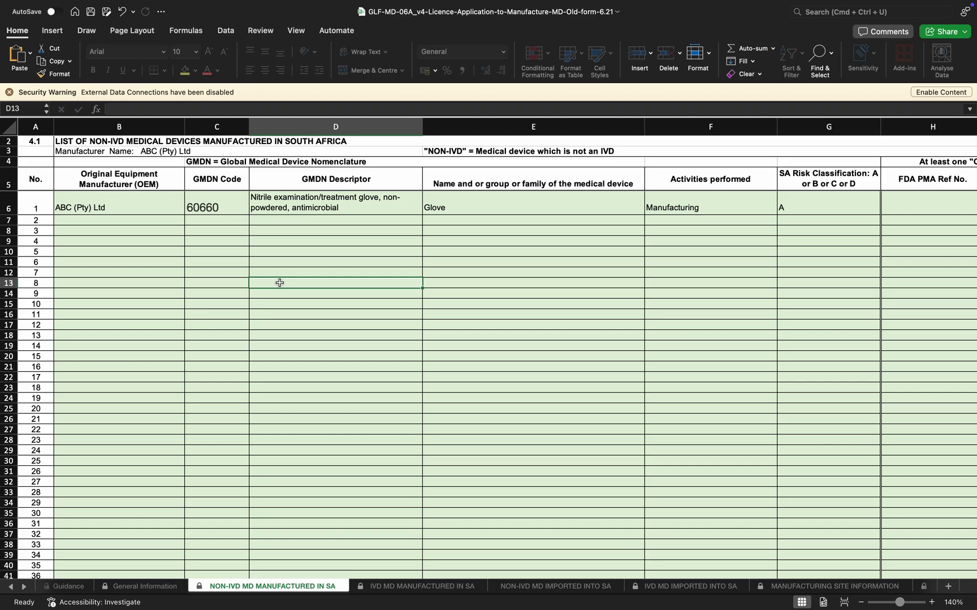
{"action": "left_click", "coordinate": [798, 204]}
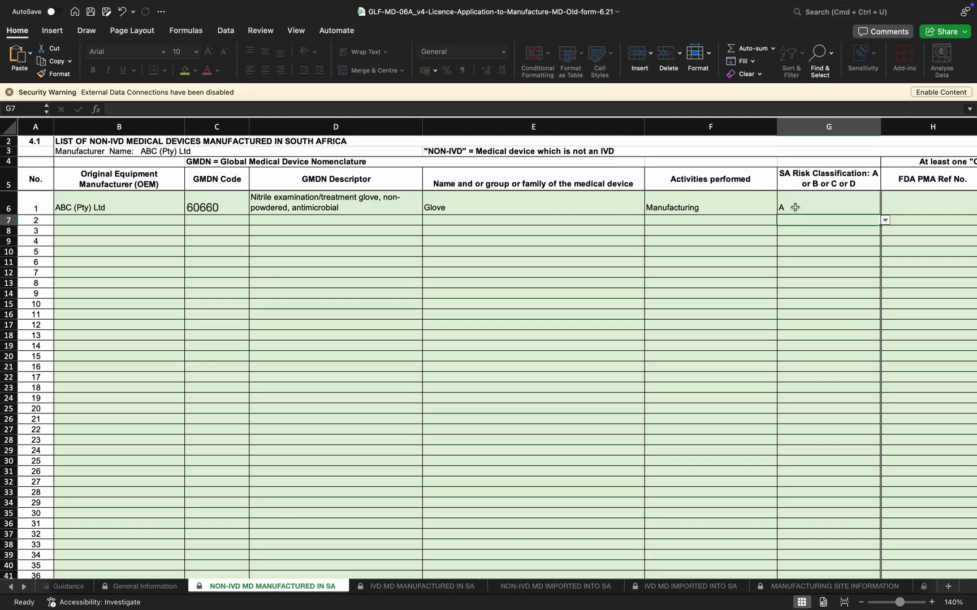
{"action": "key", "text": "Delete"}
{"action": "left_click", "coordinate": [719, 200]}
{"action": "key", "text": "super+z"}
{"action": "left_click", "coordinate": [331, 204]}
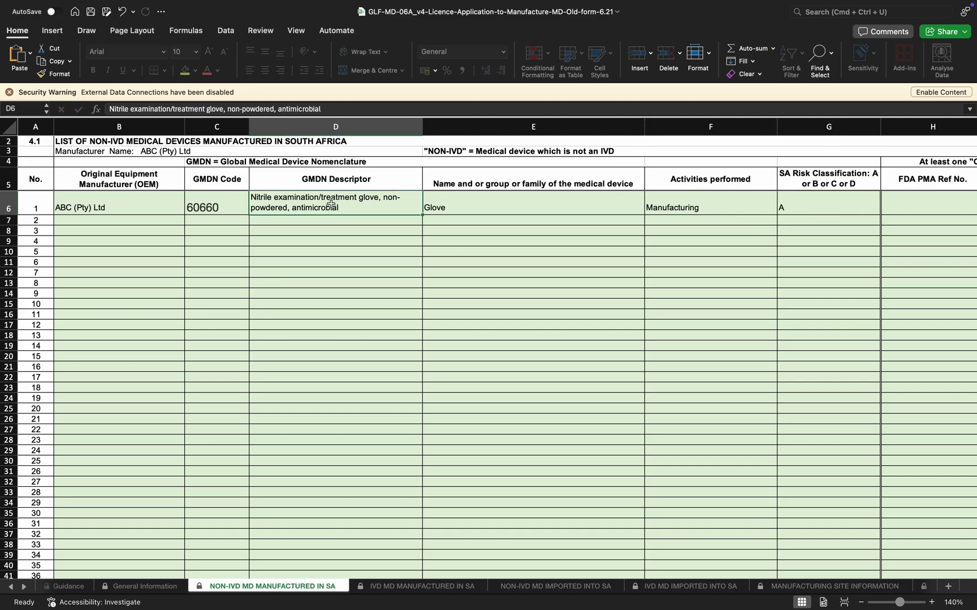
{"action": "left_click", "coordinate": [815, 588]}
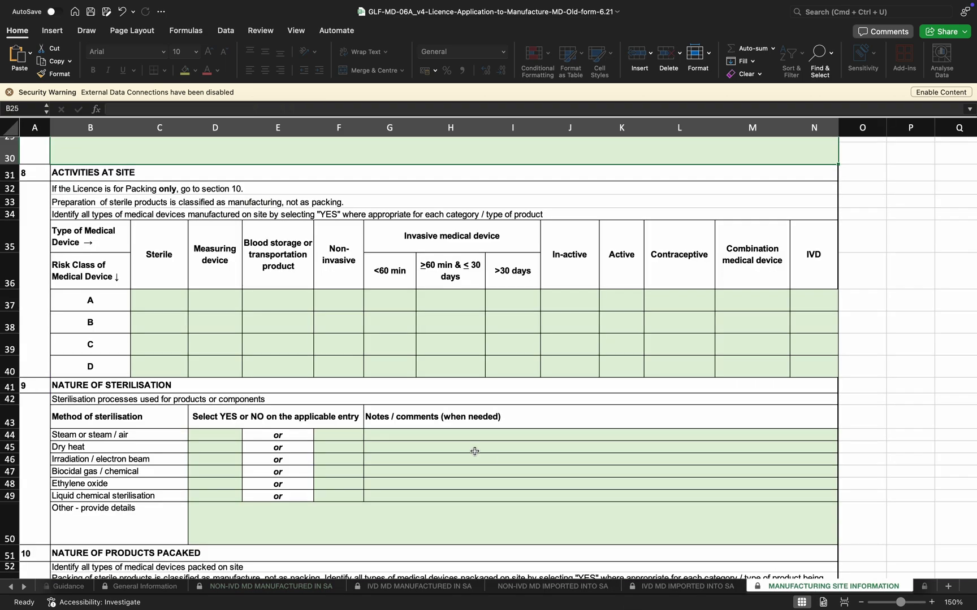
Choose Yes for class A under Sterile (C37), Non-invasive (F37) and In-active (J37).
{"action": "left_click", "coordinate": [175, 298]}
{"action": "left_click", "coordinate": [194, 306]}
{"action": "left_click", "coordinate": [143, 318]}
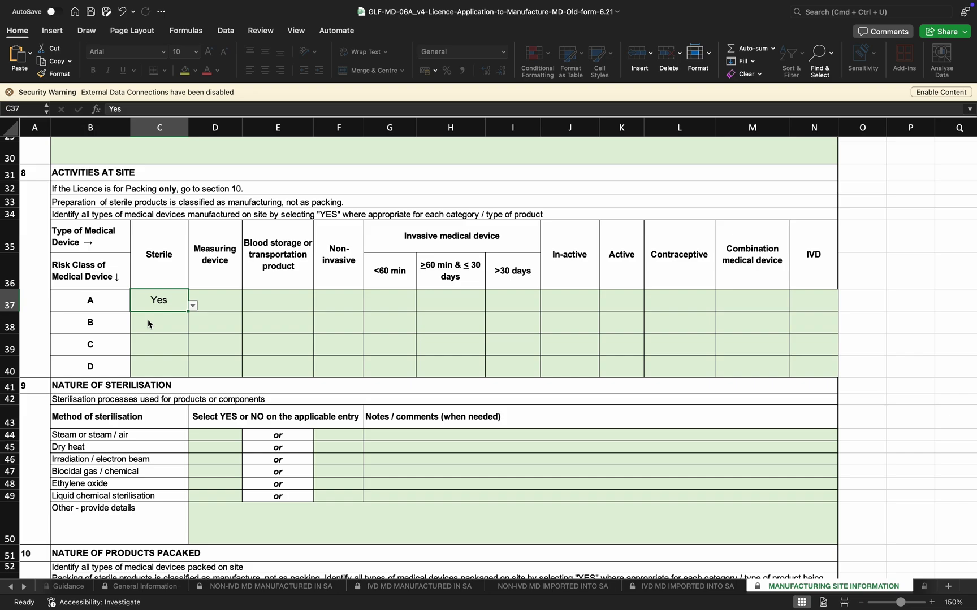
{"action": "left_click", "coordinate": [348, 303]}
{"action": "left_click", "coordinate": [368, 306]}
{"action": "left_click", "coordinate": [332, 323]}
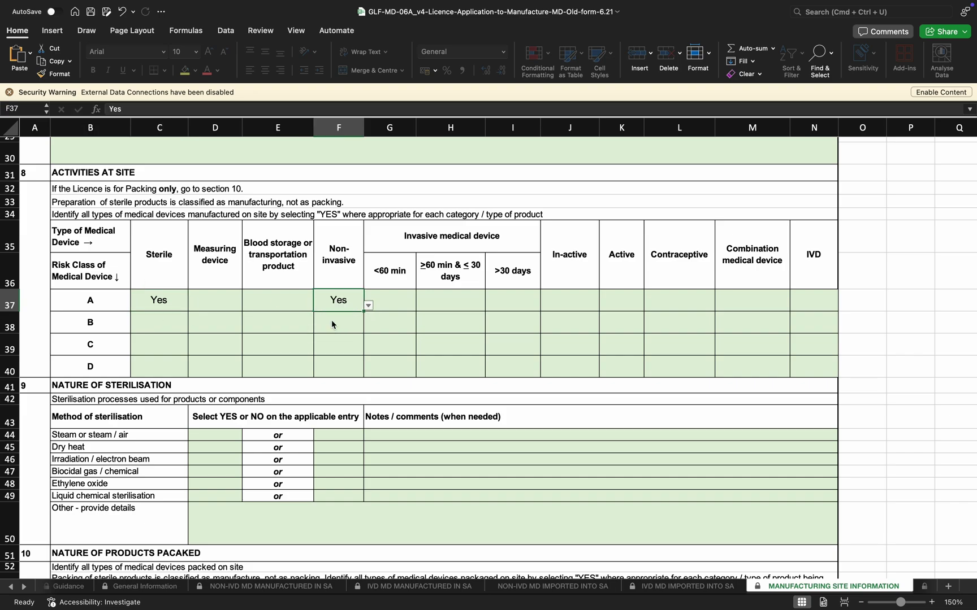
{"action": "left_click", "coordinate": [564, 299]}
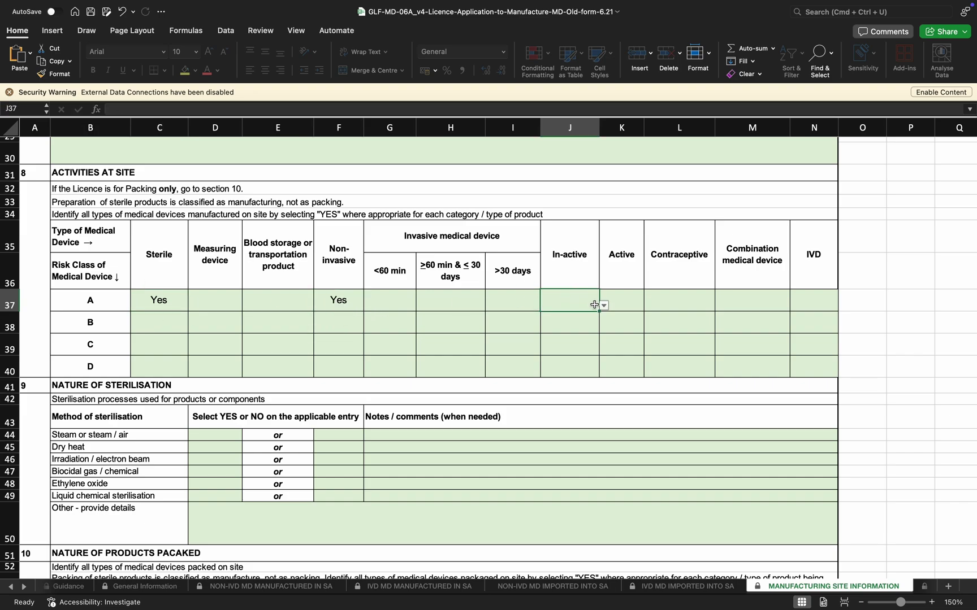
{"action": "left_click", "coordinate": [604, 305]}
{"action": "left_click", "coordinate": [571, 318]}
{"action": "scroll", "coordinate": [570, 392], "scroll_direction": "down", "scroll_amount": 5}
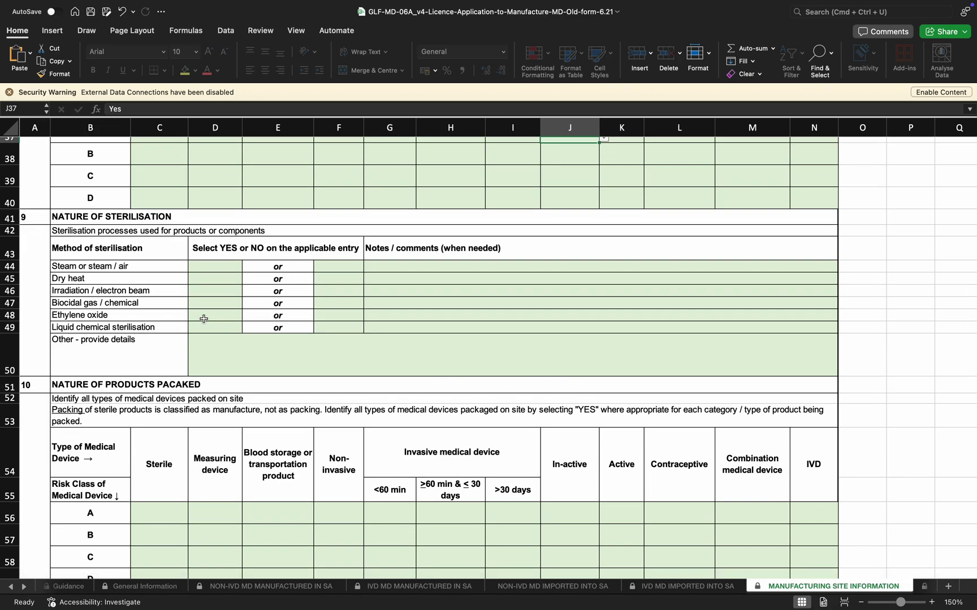
{"action": "left_click", "coordinate": [210, 267]}
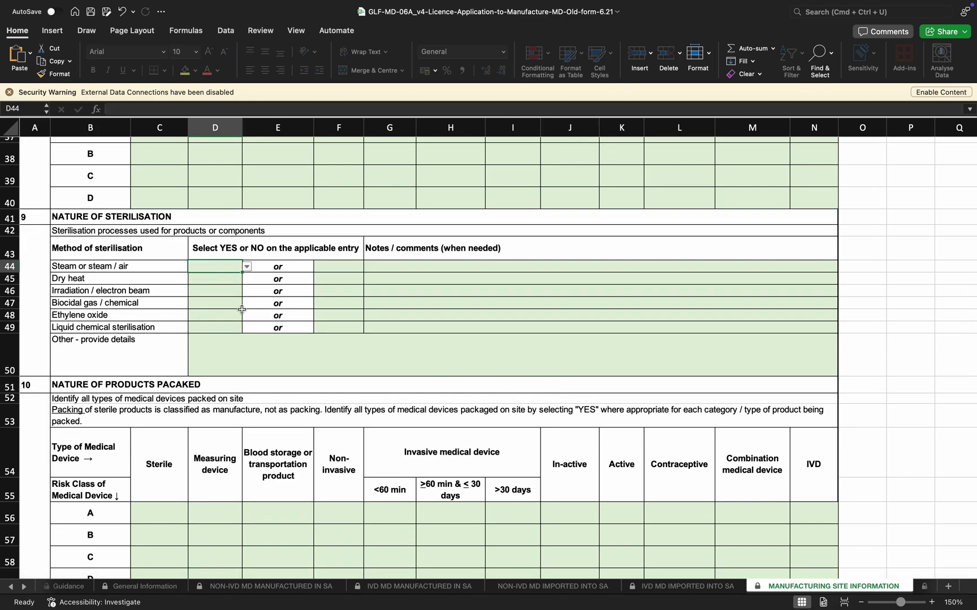
{"action": "left_click", "coordinate": [242, 359]}
{"action": "scroll", "coordinate": [244, 358], "scroll_direction": "down", "scroll_amount": 4}
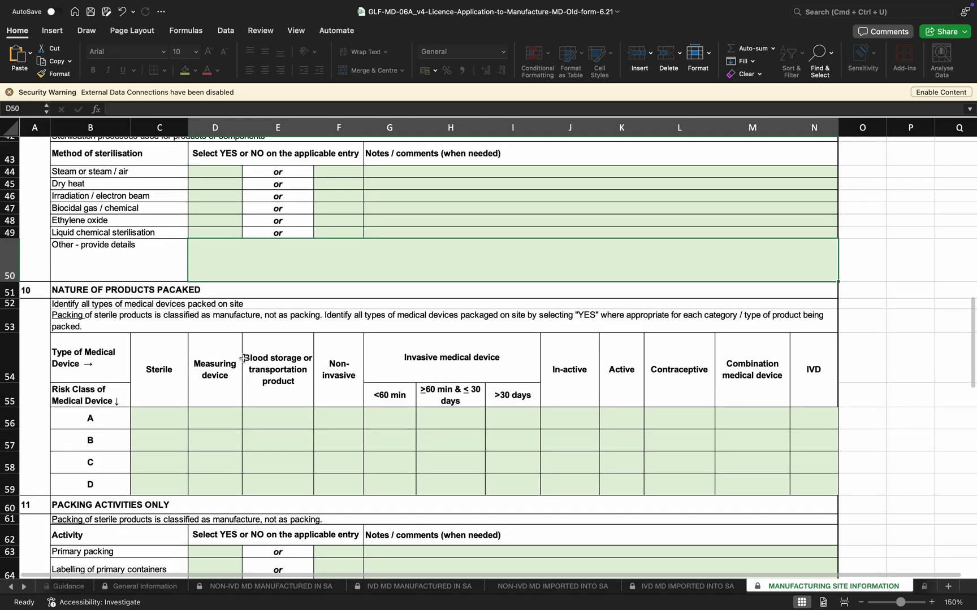
{"action": "scroll", "coordinate": [244, 358], "scroll_direction": "down", "scroll_amount": 1}
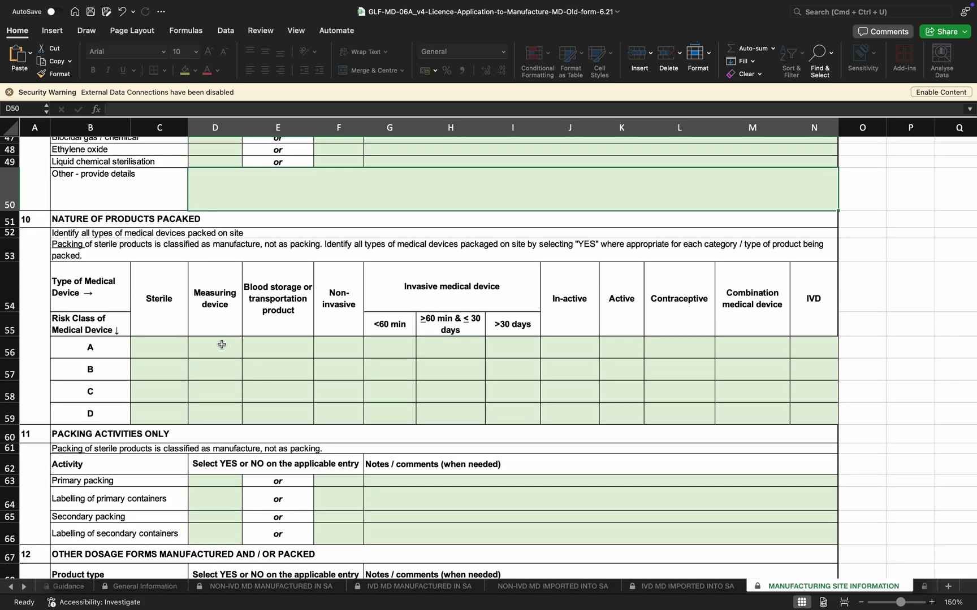
{"action": "left_click", "coordinate": [167, 345]}
{"action": "left_click", "coordinate": [193, 353]}
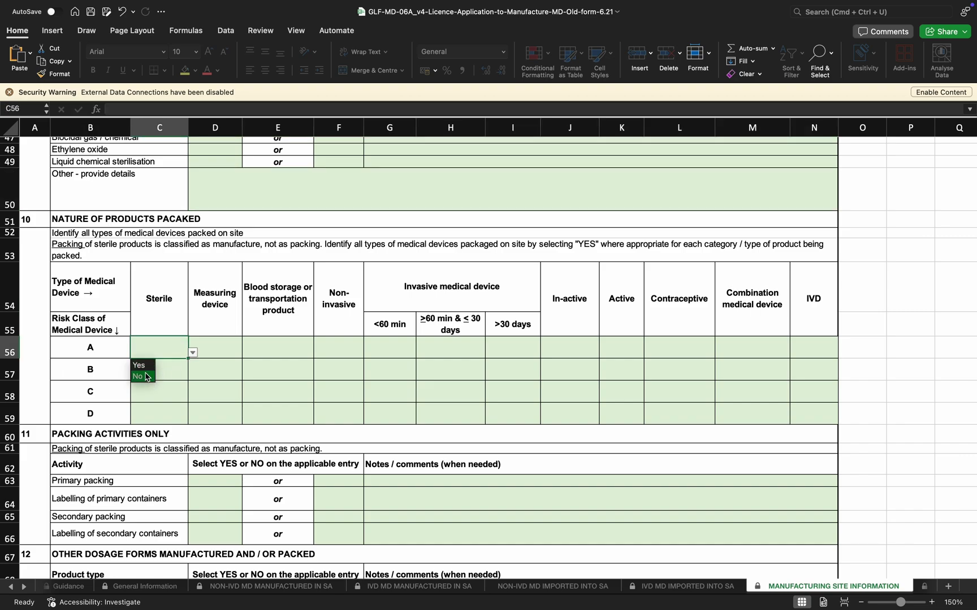
{"action": "key", "text": "Escape"}
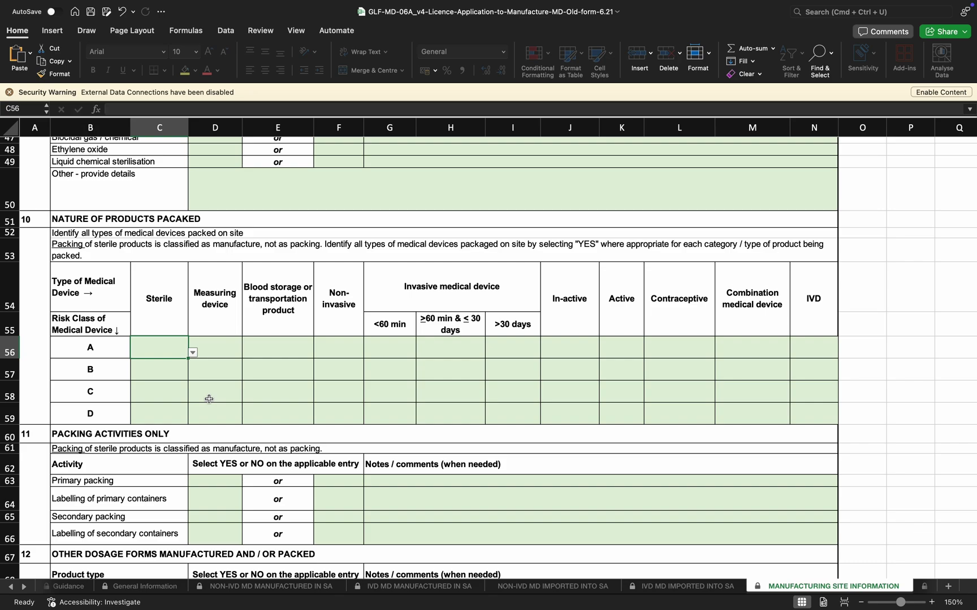
{"action": "left_click", "coordinate": [194, 353]}
{"action": "key", "text": "Escape"}
{"action": "scroll", "coordinate": [220, 382], "scroll_direction": "up", "scroll_amount": 5}
{"action": "scroll", "coordinate": [220, 383], "scroll_direction": "down", "scroll_amount": 8}
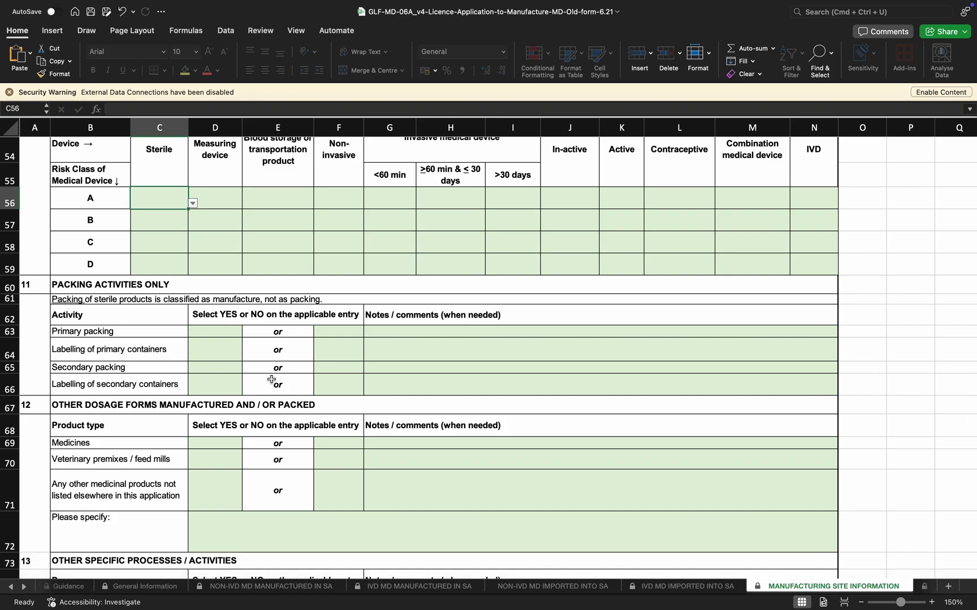
{"action": "left_click", "coordinate": [200, 332]}
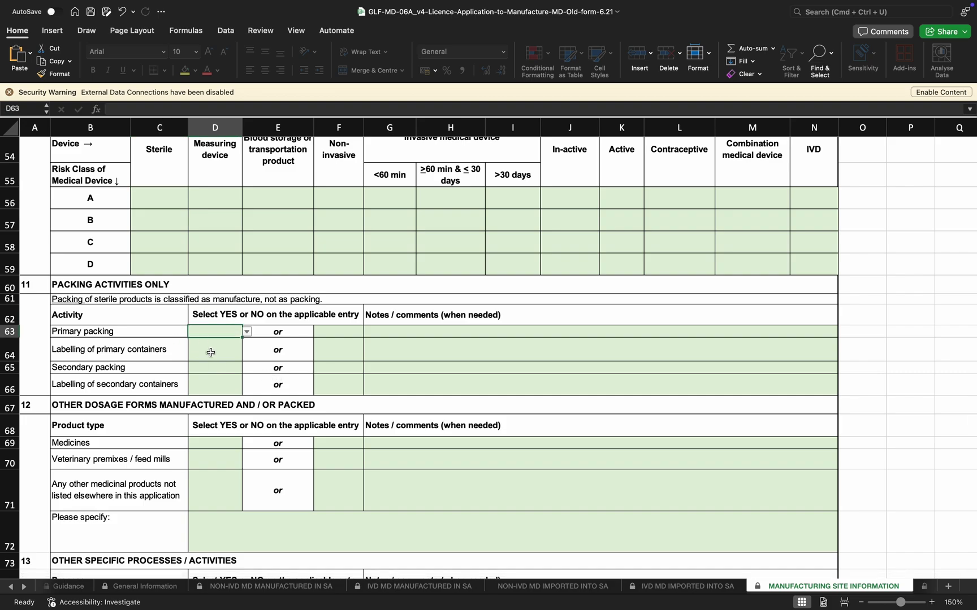
{"action": "left_click", "coordinate": [210, 352]}
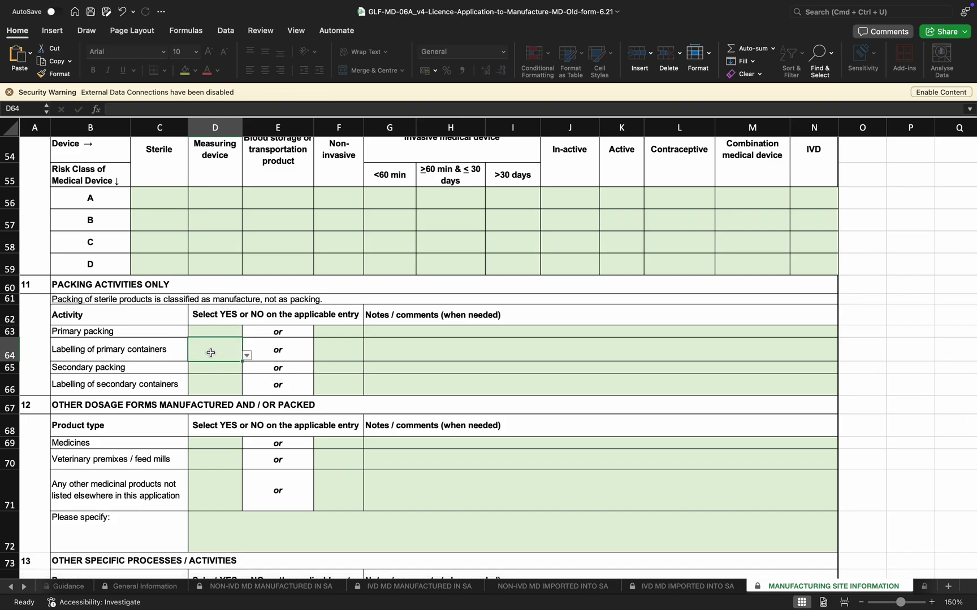
{"action": "scroll", "coordinate": [211, 353], "scroll_direction": "down", "scroll_amount": 2}
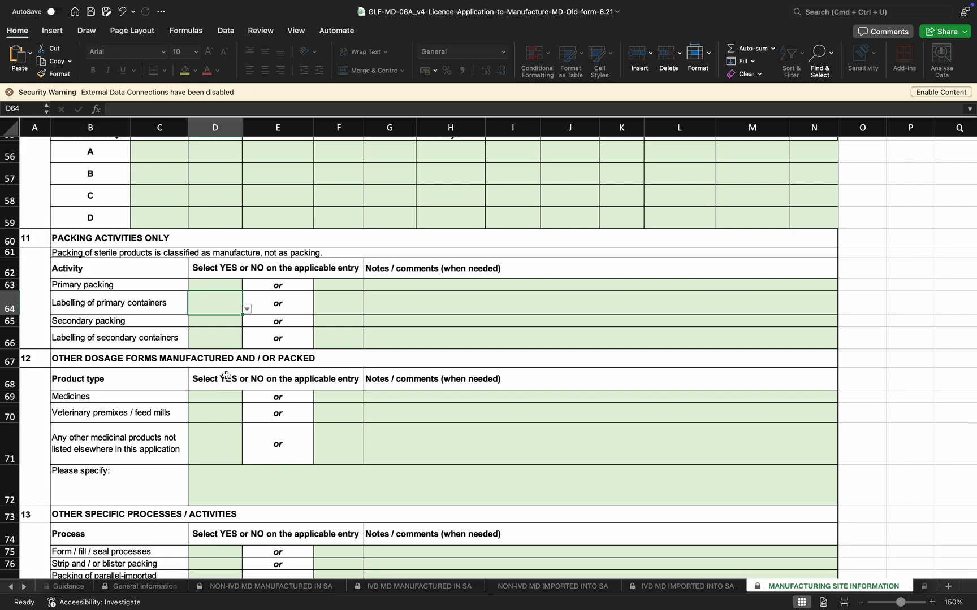
{"action": "scroll", "coordinate": [226, 375], "scroll_direction": "down", "scroll_amount": 1}
{"action": "scroll", "coordinate": [225, 375], "scroll_direction": "down", "scroll_amount": 2}
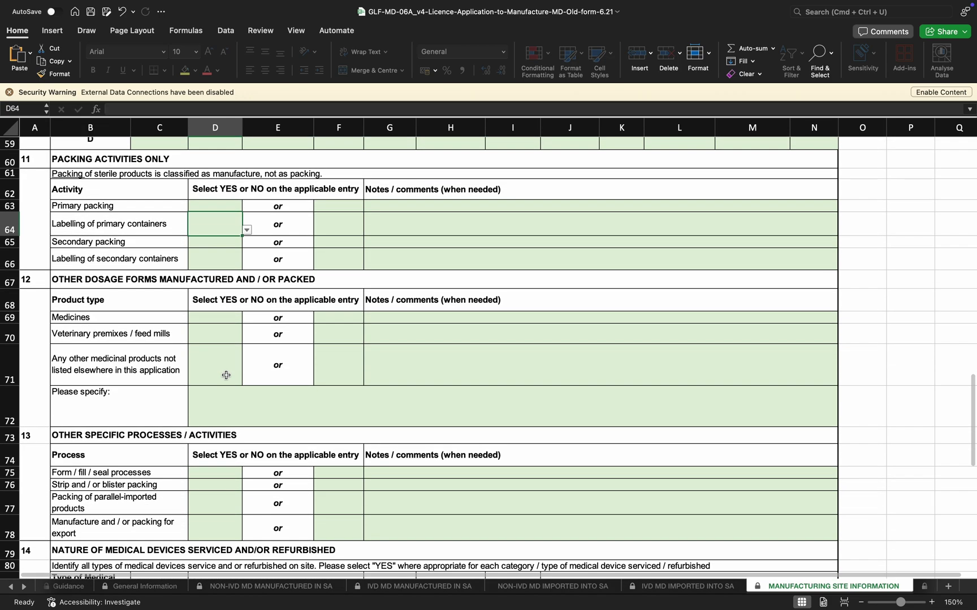
{"action": "scroll", "coordinate": [225, 375], "scroll_direction": "down", "scroll_amount": 5}
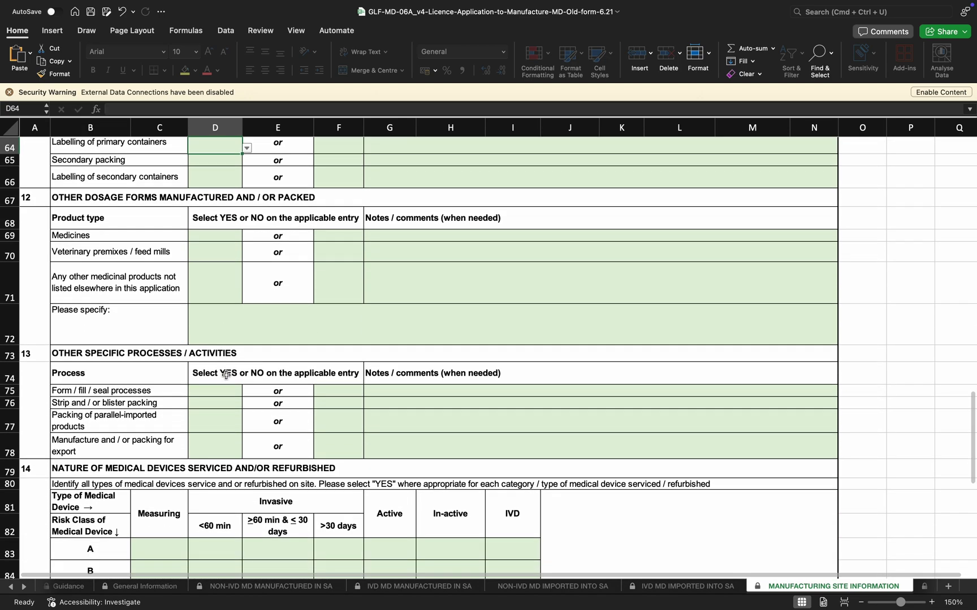
{"action": "scroll", "coordinate": [225, 375], "scroll_direction": "down", "scroll_amount": 2}
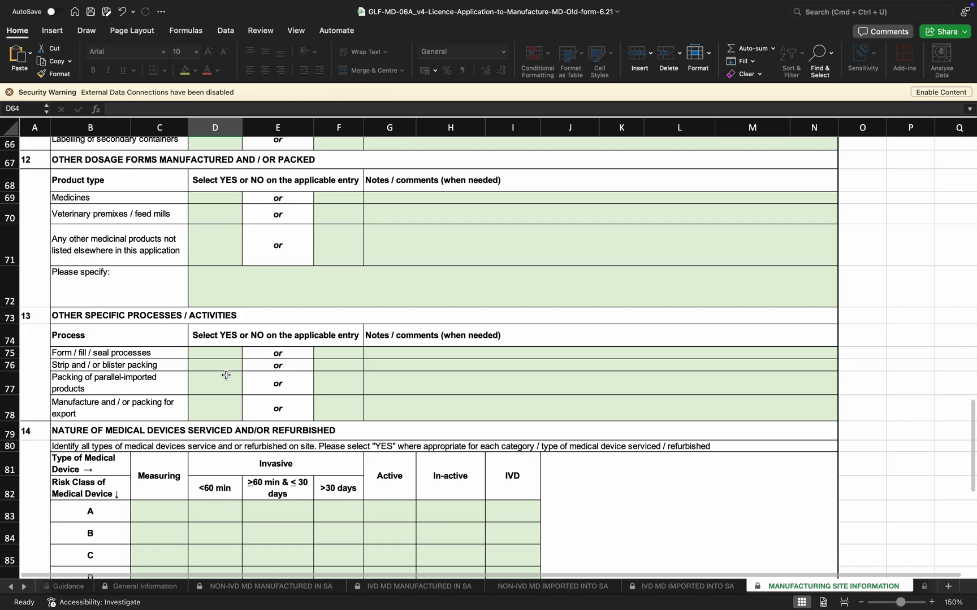
{"action": "scroll", "coordinate": [225, 375], "scroll_direction": "down", "scroll_amount": 4}
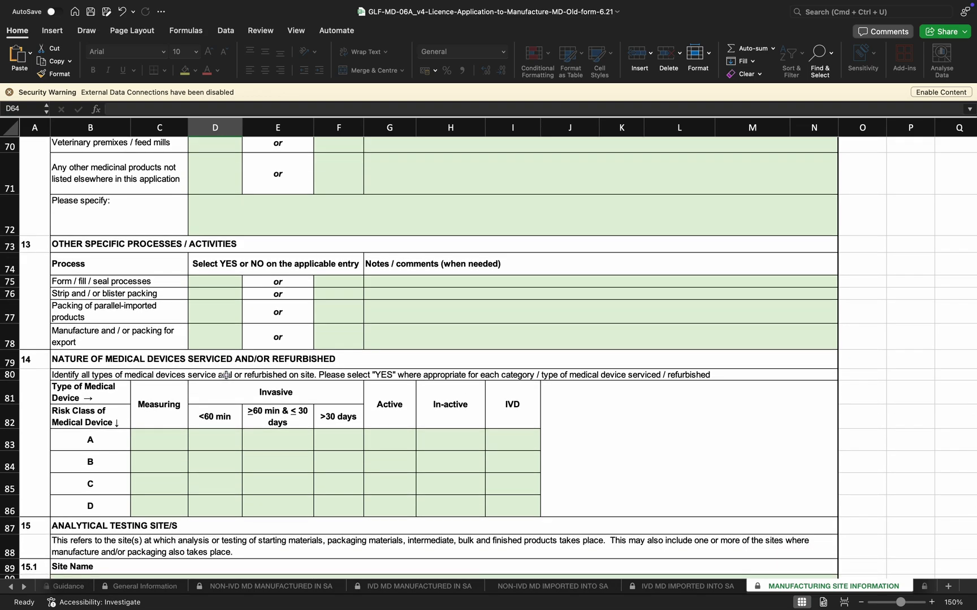
Scroll through sections 14–15 and the analytical testing site, then switch to STORAGE SITE INFORMATION.
{"action": "scroll", "coordinate": [225, 376], "scroll_direction": "down", "scroll_amount": 3}
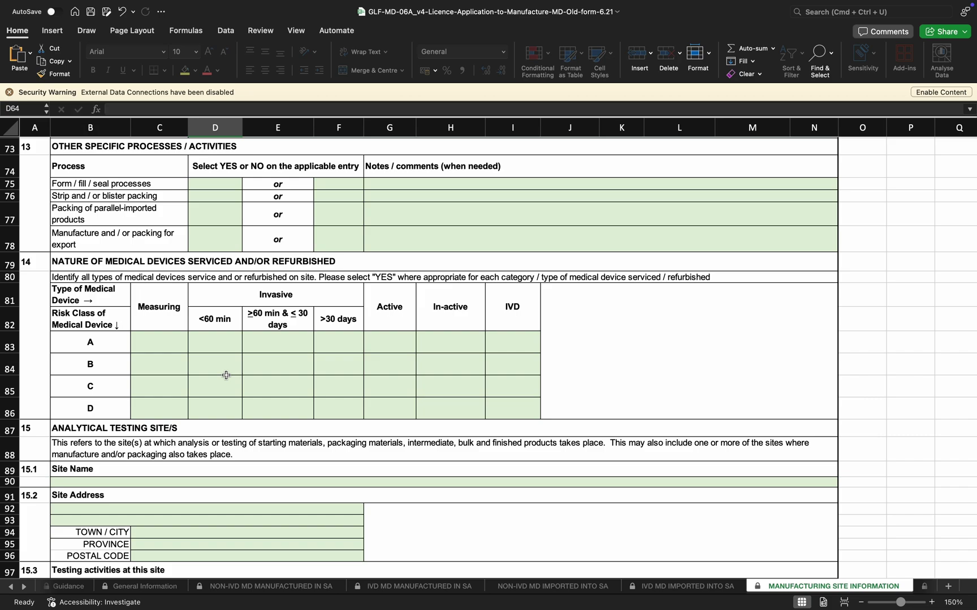
{"action": "left_click", "coordinate": [161, 347]}
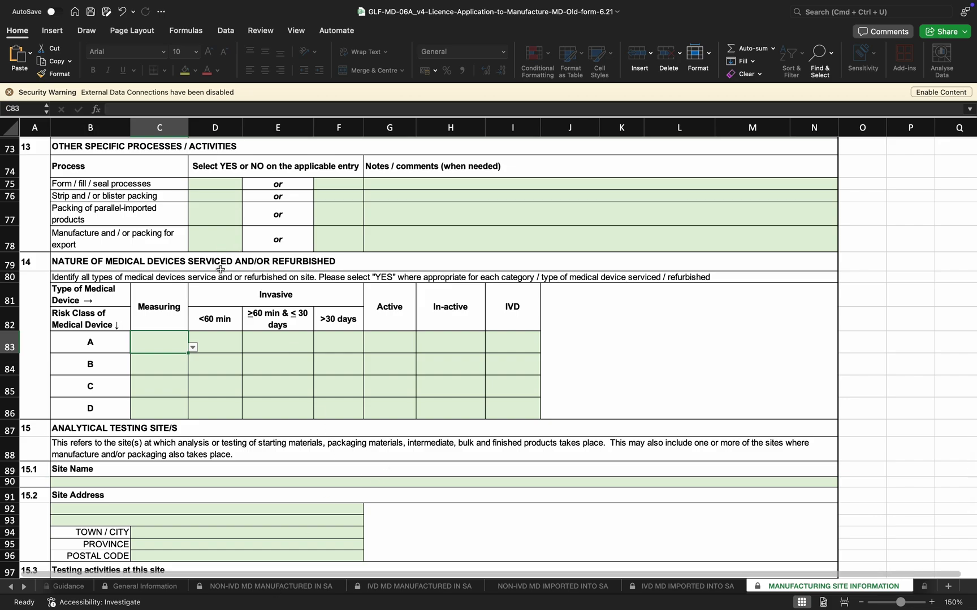
{"action": "left_click", "coordinate": [247, 364]}
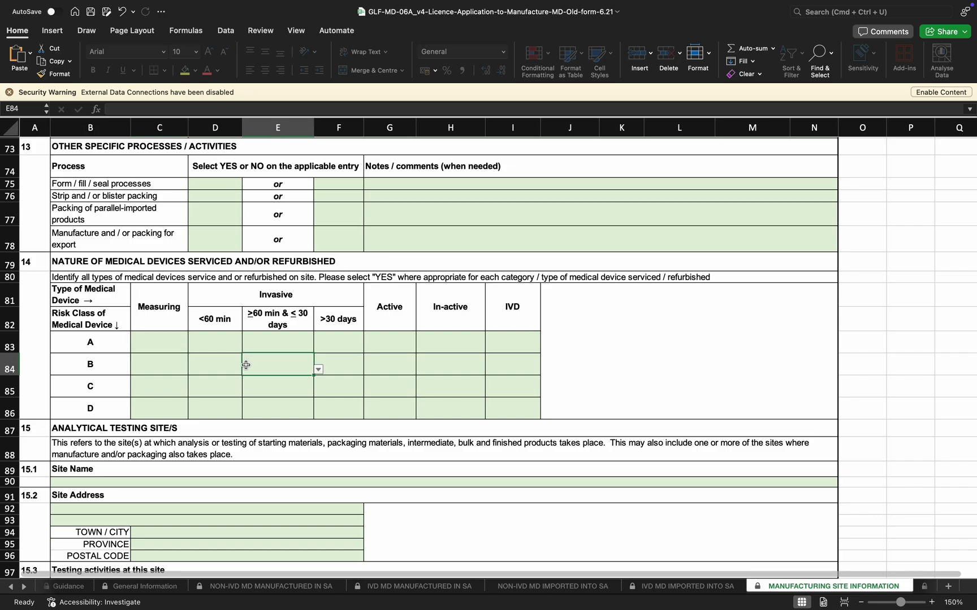
{"action": "scroll", "coordinate": [306, 376], "scroll_direction": "down", "scroll_amount": 10}
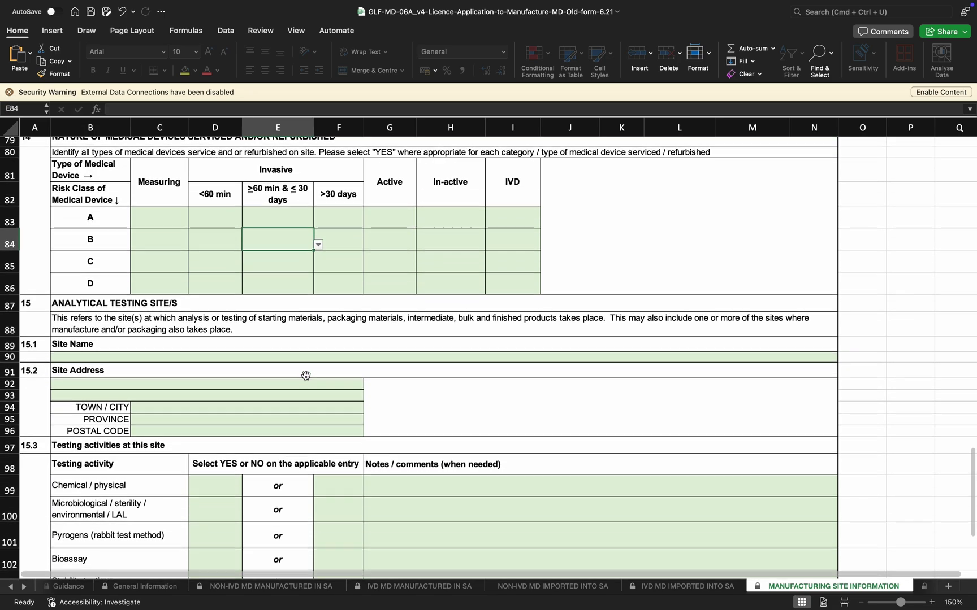
{"action": "scroll", "coordinate": [306, 376], "scroll_direction": "down", "scroll_amount": 1}
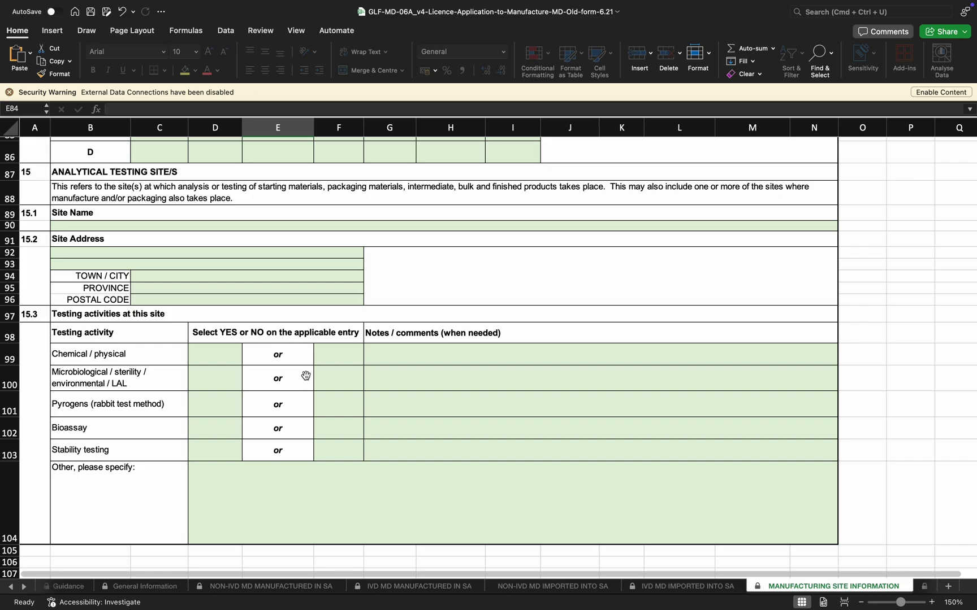
{"action": "left_click", "coordinate": [233, 227]}
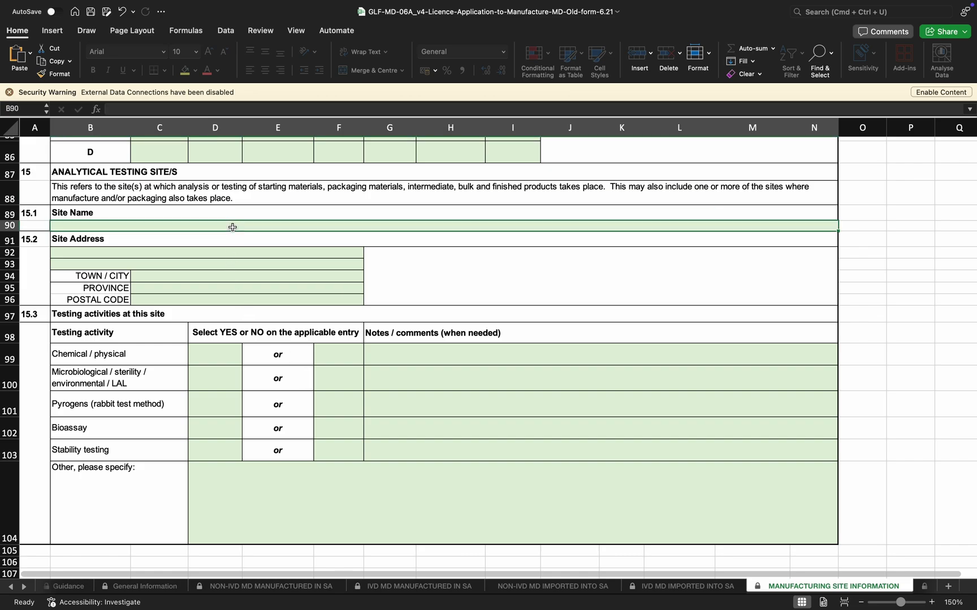
{"action": "left_click", "coordinate": [24, 587]}
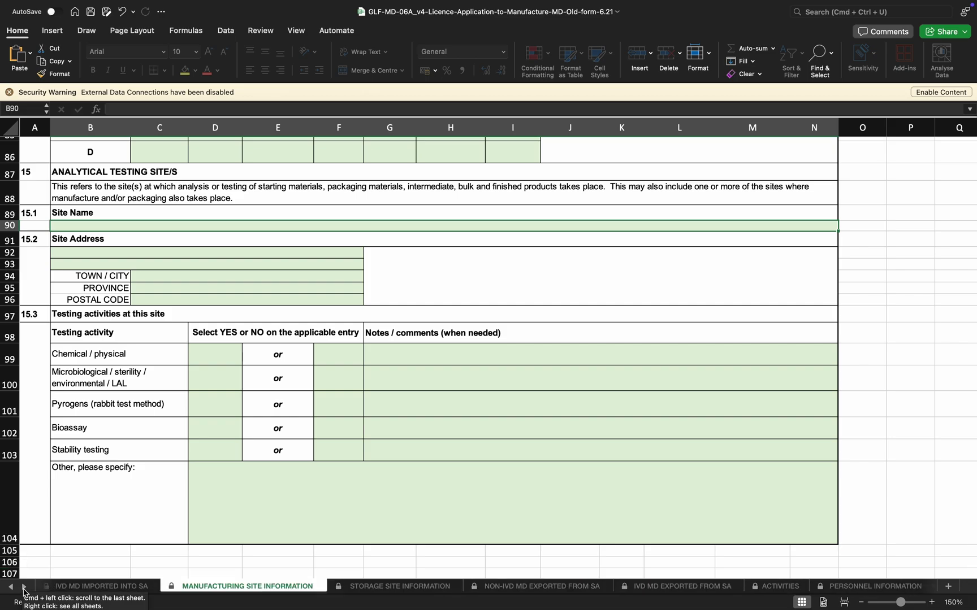
{"action": "left_click", "coordinate": [338, 586]}
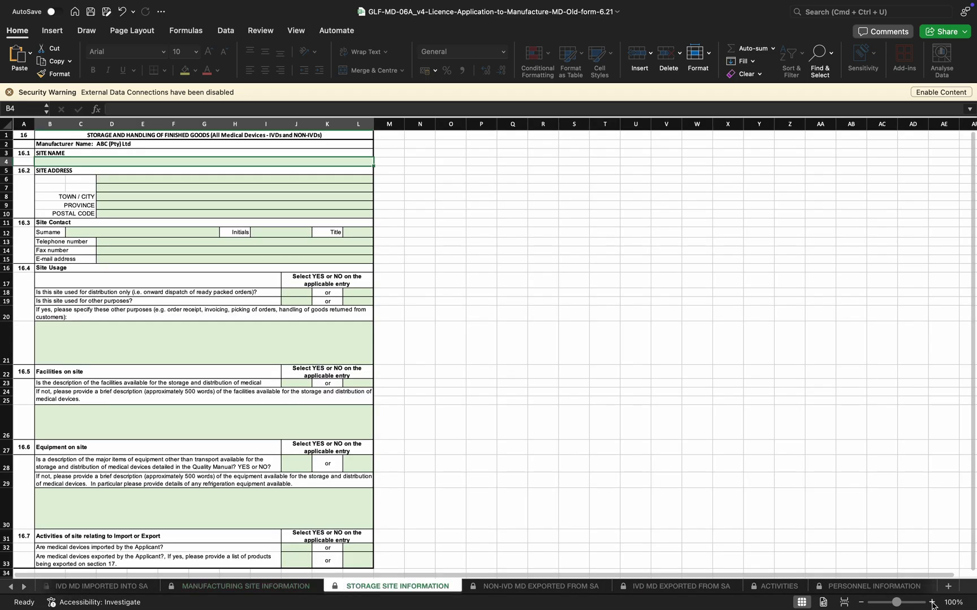
{"action": "left_click", "coordinate": [931, 602]}
{"action": "left_click", "coordinate": [932, 602]}
{"action": "left_click", "coordinate": [932, 602]}
{"action": "left_click", "coordinate": [931, 603]}
{"action": "left_click", "coordinate": [932, 602]}
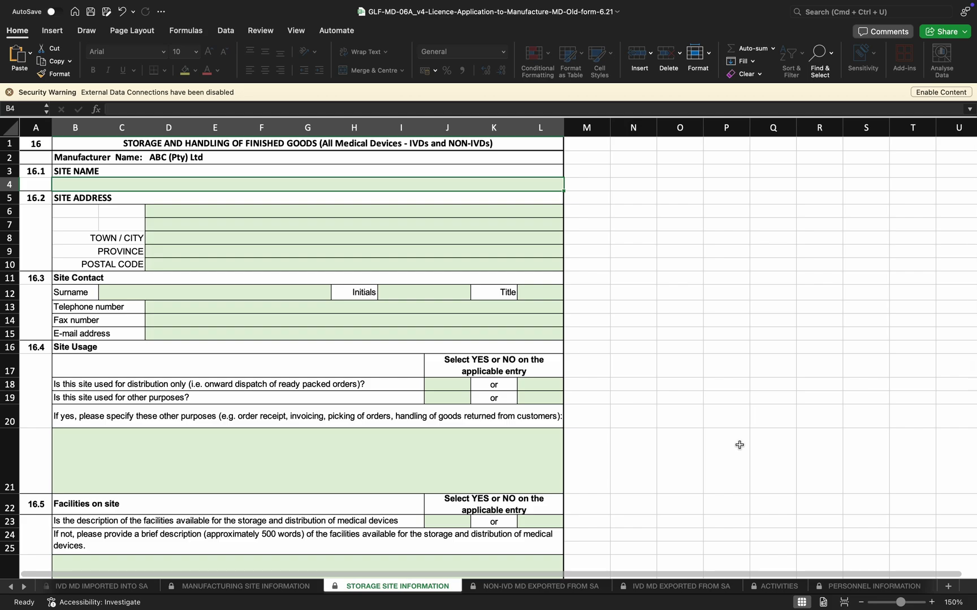
{"action": "mouse_move", "coordinate": [257, 608]}
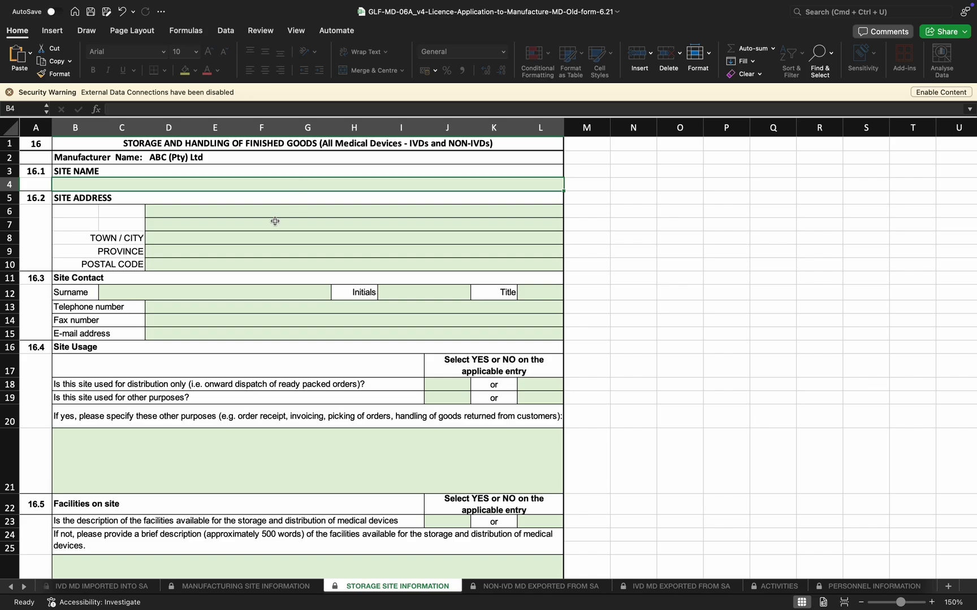
{"action": "scroll", "coordinate": [274, 221], "scroll_direction": "down", "scroll_amount": 1}
{"action": "left_click", "coordinate": [225, 277]}
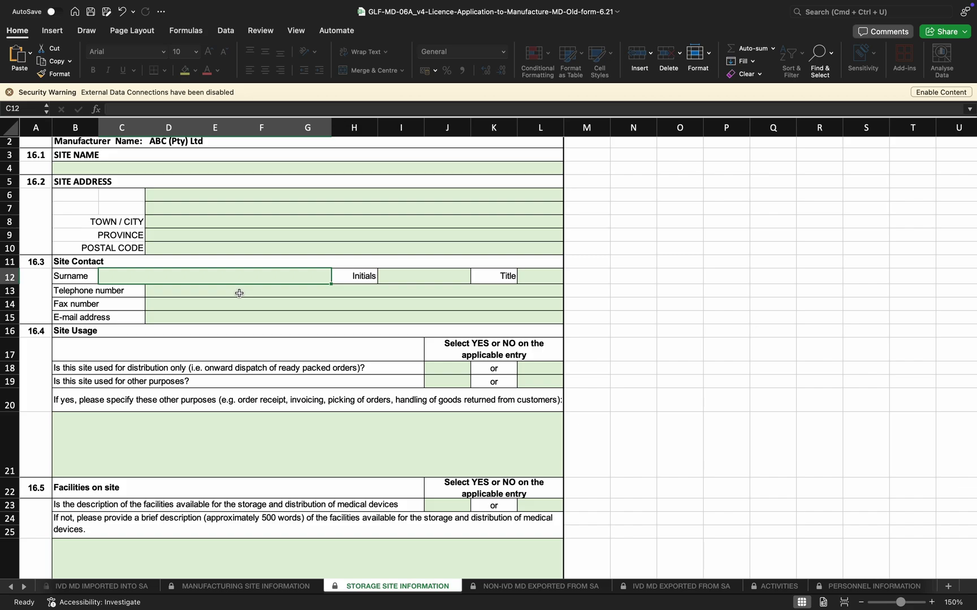
{"action": "scroll", "coordinate": [239, 293], "scroll_direction": "down", "scroll_amount": 8}
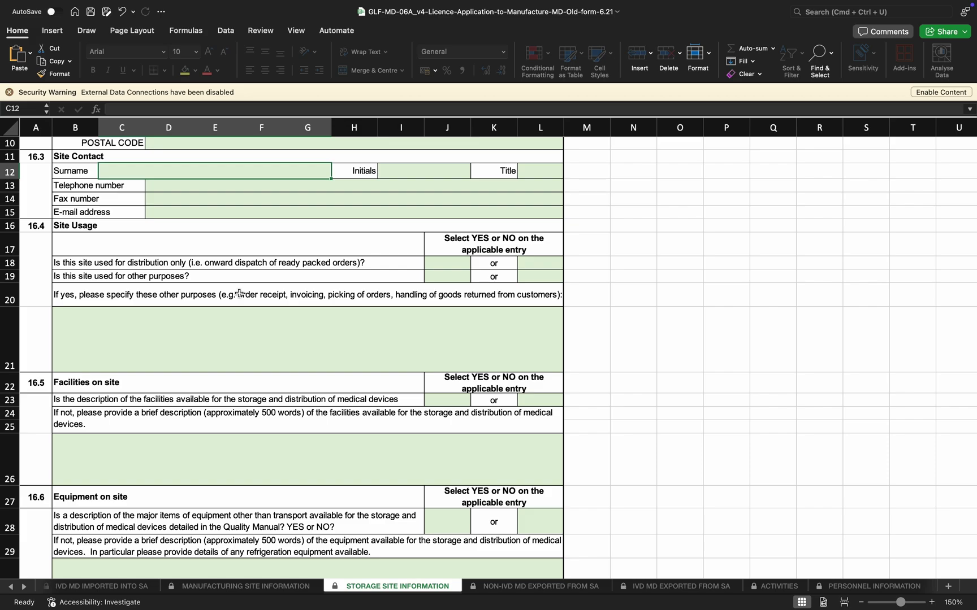
{"action": "left_click", "coordinate": [305, 343]}
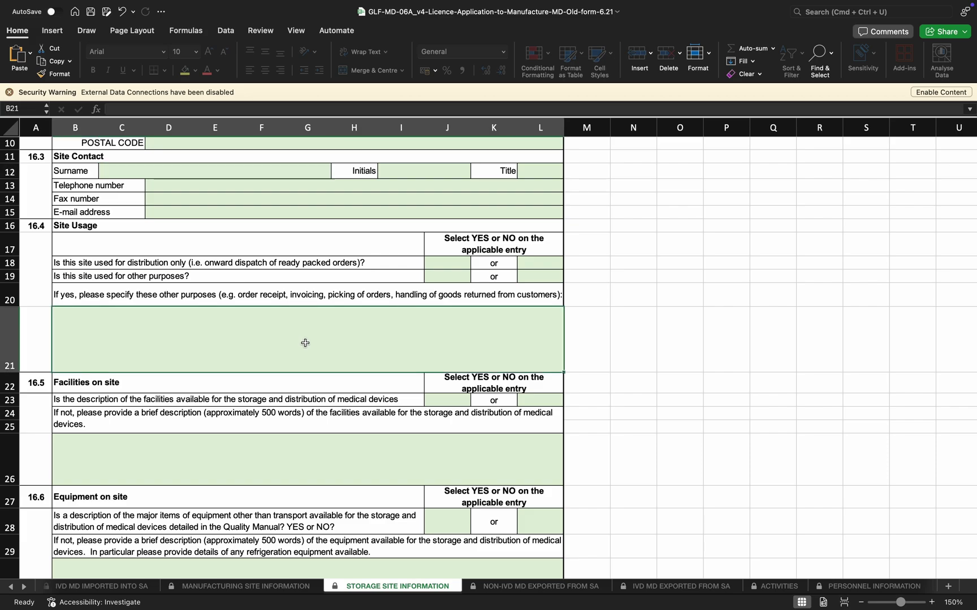
{"action": "scroll", "coordinate": [305, 343], "scroll_direction": "down", "scroll_amount": 10}
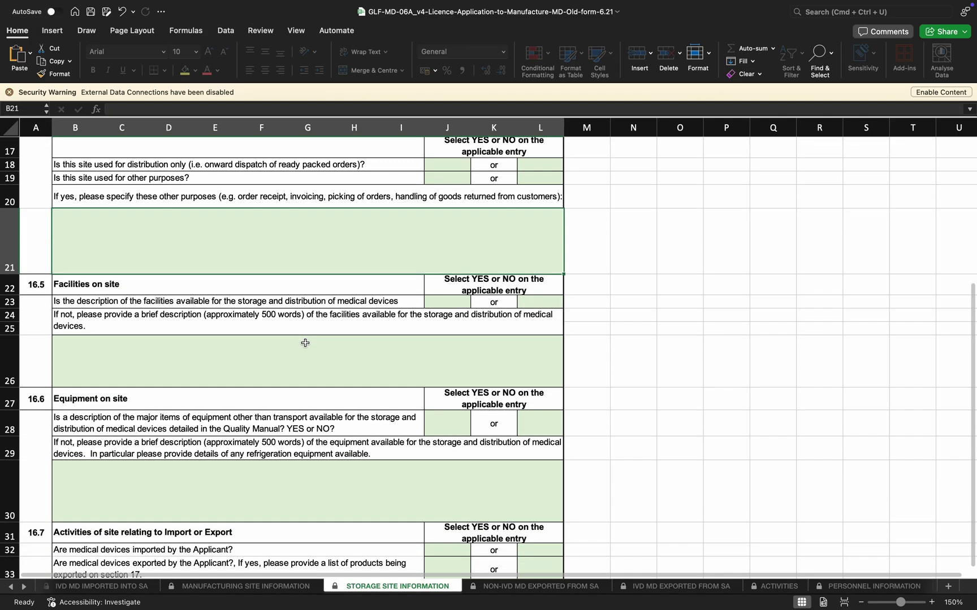
{"action": "scroll", "coordinate": [305, 343], "scroll_direction": "down", "scroll_amount": 2}
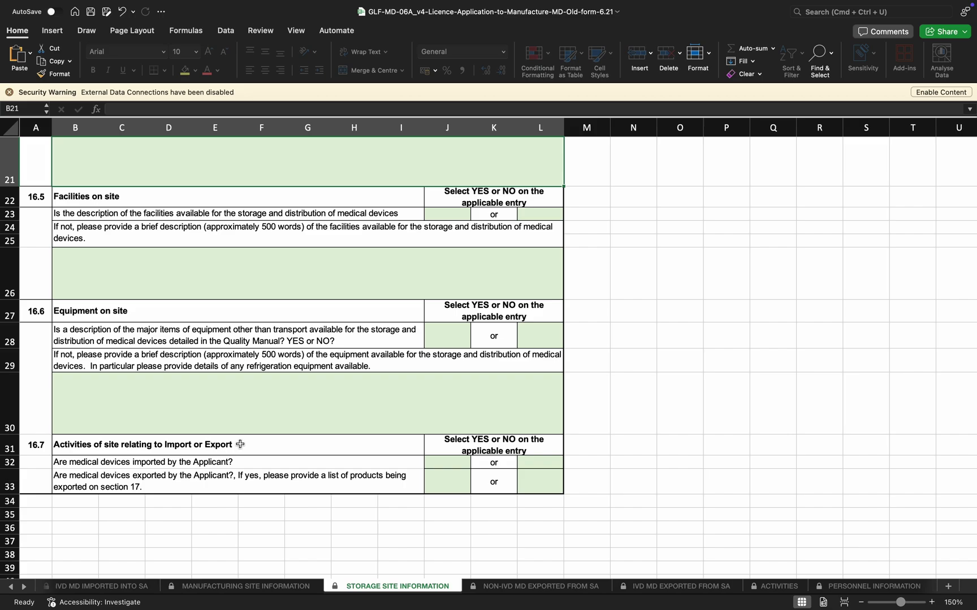
Select Yes in J32 for devices imported and J33 for devices exported, then recheck both.
{"action": "left_click", "coordinate": [435, 464]}
{"action": "left_click", "coordinate": [475, 463]}
{"action": "left_click", "coordinate": [438, 479]}
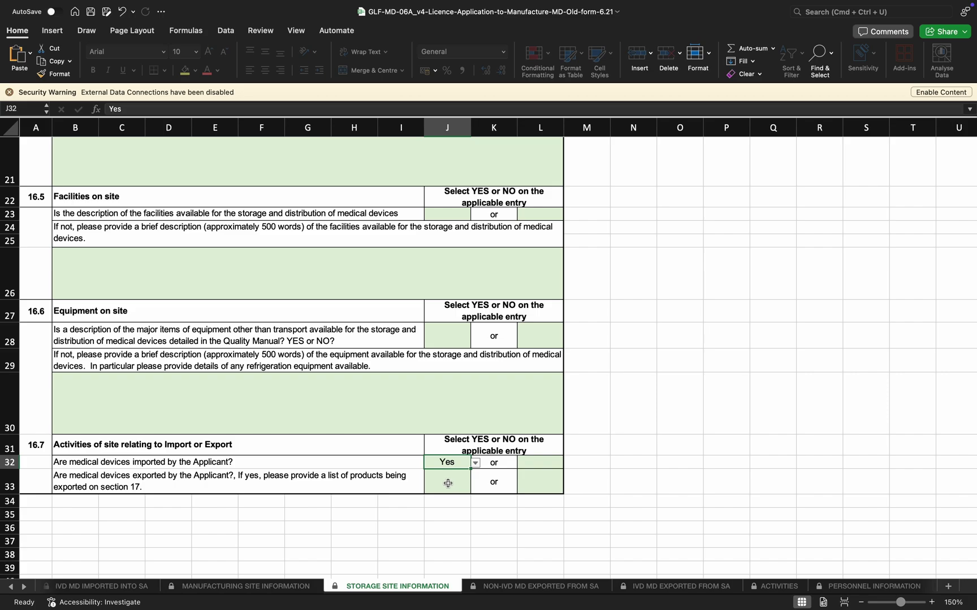
{"action": "left_click", "coordinate": [448, 483]}
{"action": "left_click", "coordinate": [475, 489]}
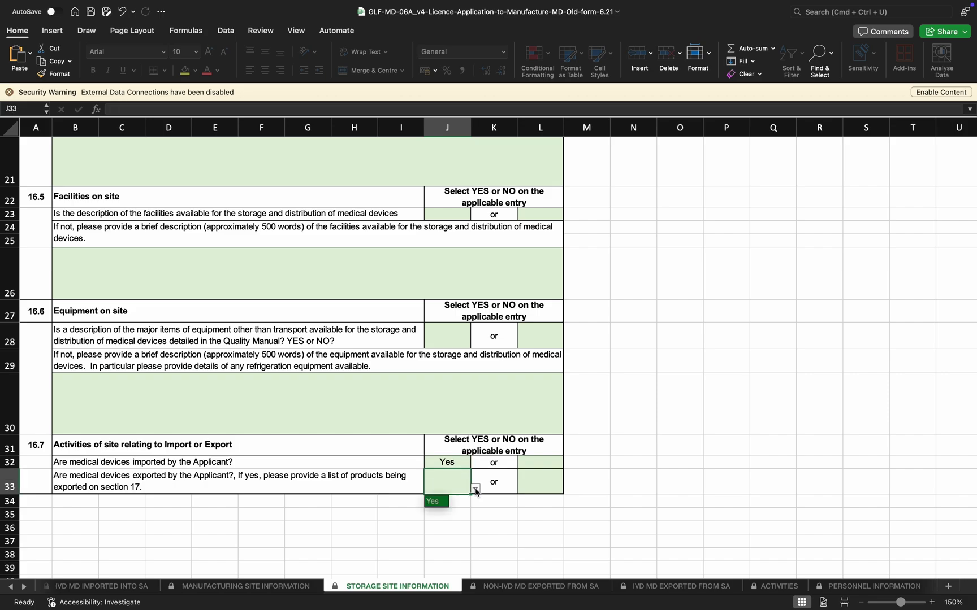
{"action": "left_click", "coordinate": [435, 502]}
{"action": "left_click", "coordinate": [456, 464]}
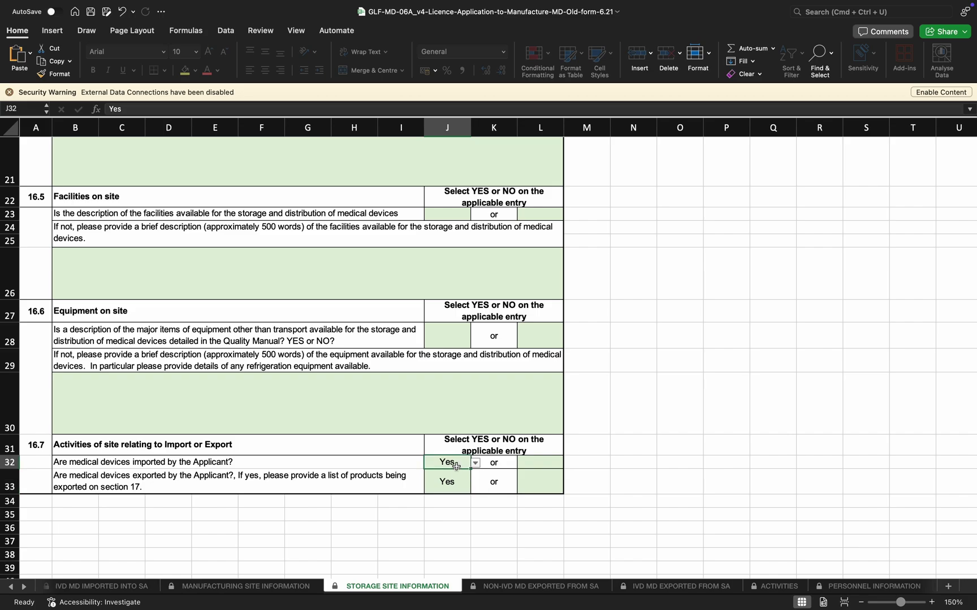
{"action": "left_click", "coordinate": [459, 485]}
{"action": "left_click", "coordinate": [529, 480]}
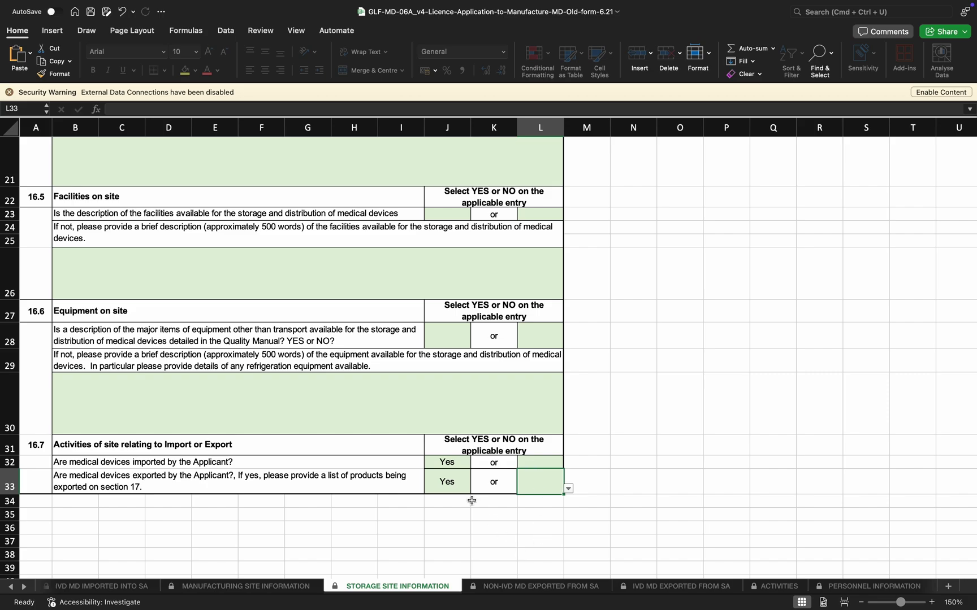
{"action": "left_click", "coordinate": [458, 486]}
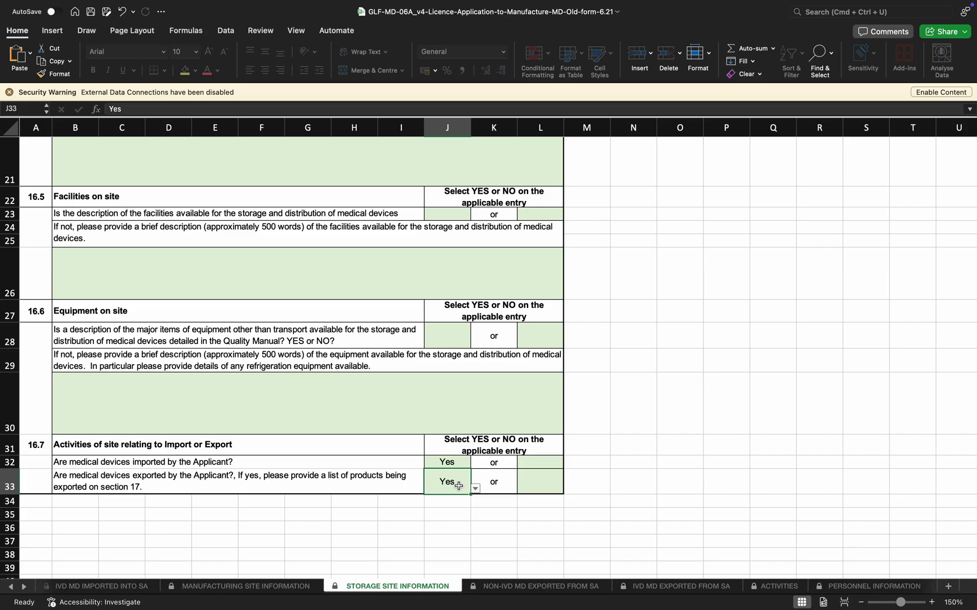
Copy the glove row B5:F5 from the NON-IVD MD IMPORTED INTO SA sheet.
{"action": "left_click", "coordinate": [534, 586]}
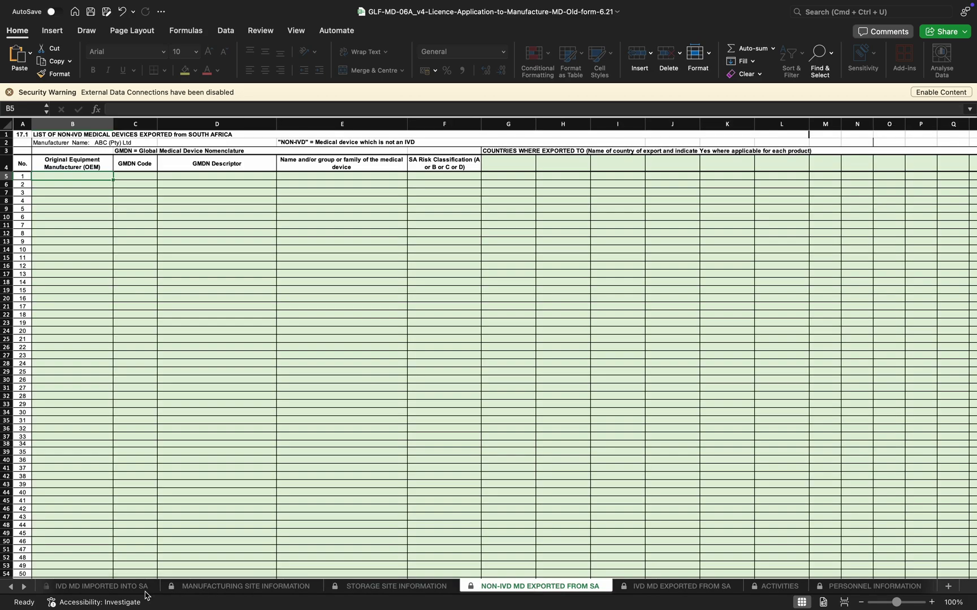
{"action": "scroll", "coordinate": [215, 558], "scroll_direction": "up", "scroll_amount": 3}
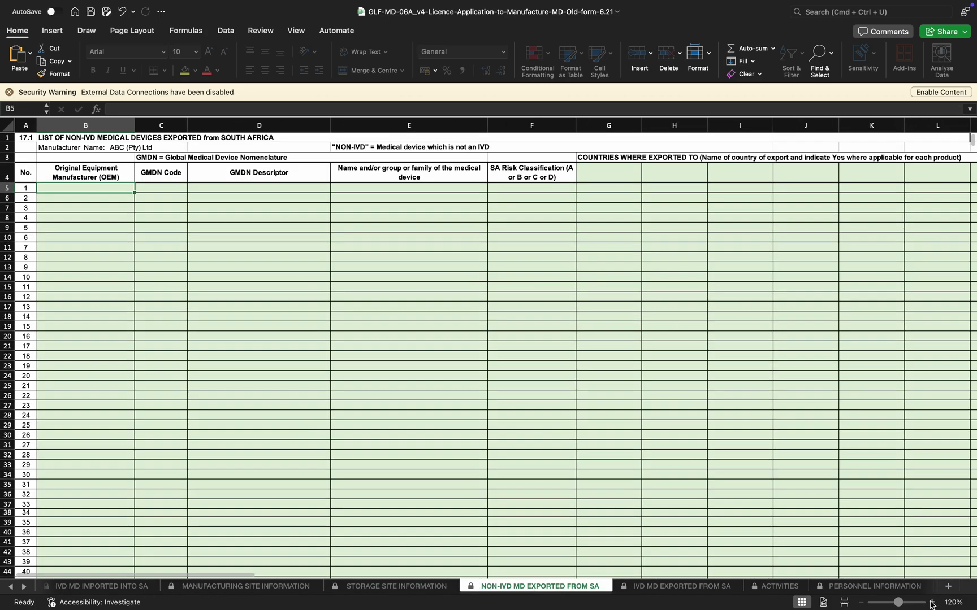
{"action": "scroll", "coordinate": [308, 586], "scroll_direction": "left", "scroll_amount": 5}
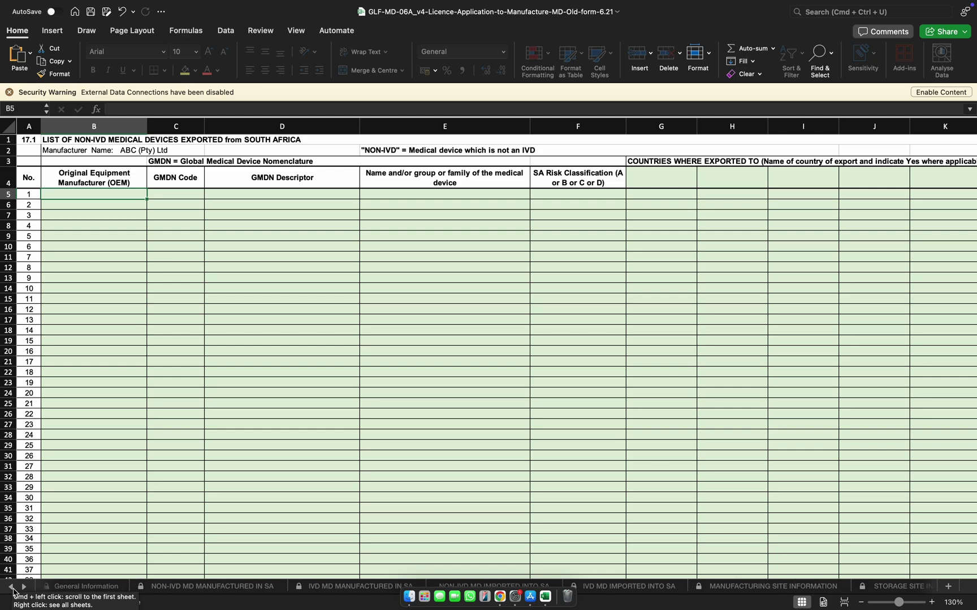
{"action": "left_click", "coordinate": [363, 592]}
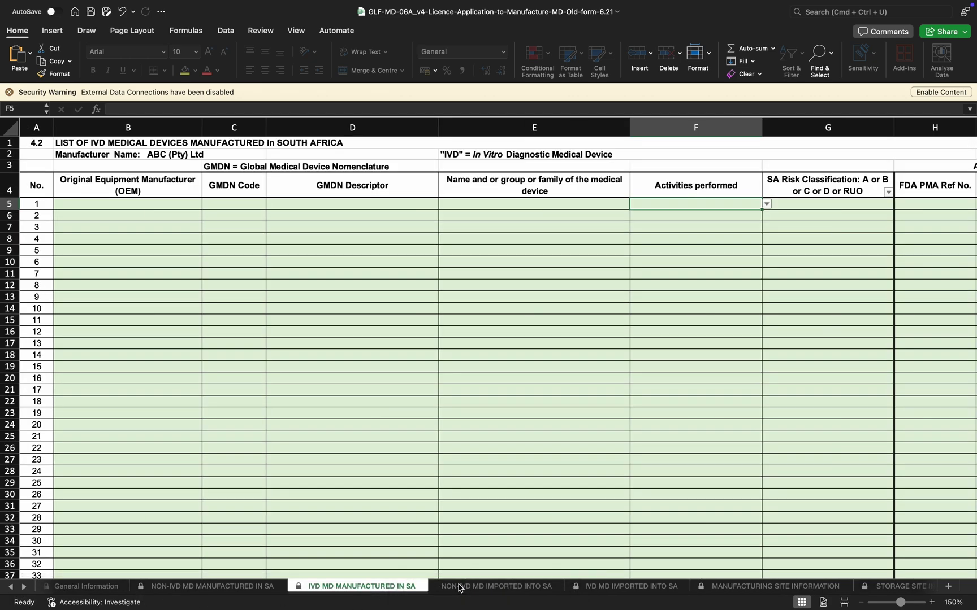
{"action": "left_click", "coordinate": [582, 589]}
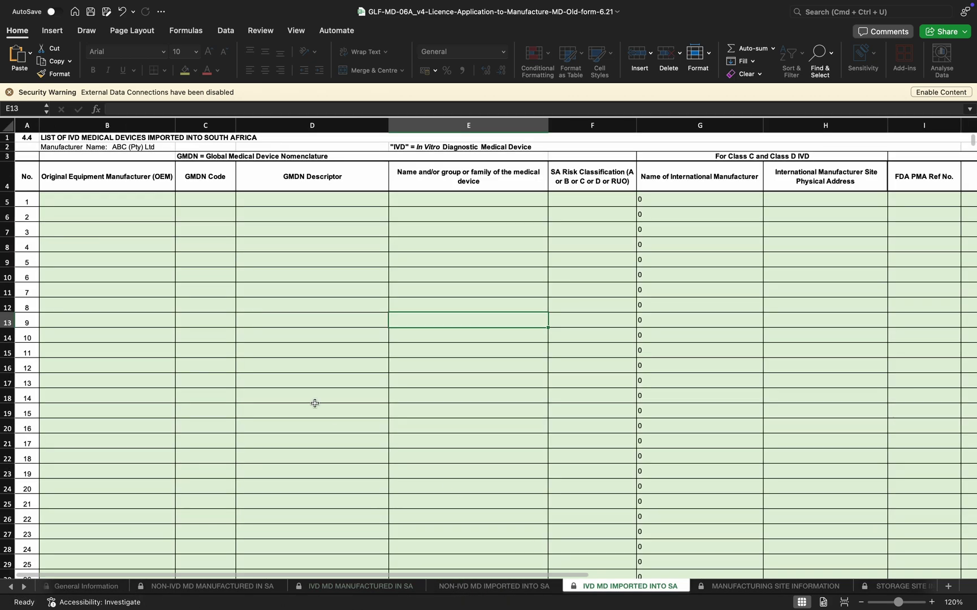
{"action": "left_click", "coordinate": [446, 588]}
{"action": "left_click_drag", "start_coordinate": [137, 208], "coordinate": [521, 215]}
{"action": "key", "text": "super+c"}
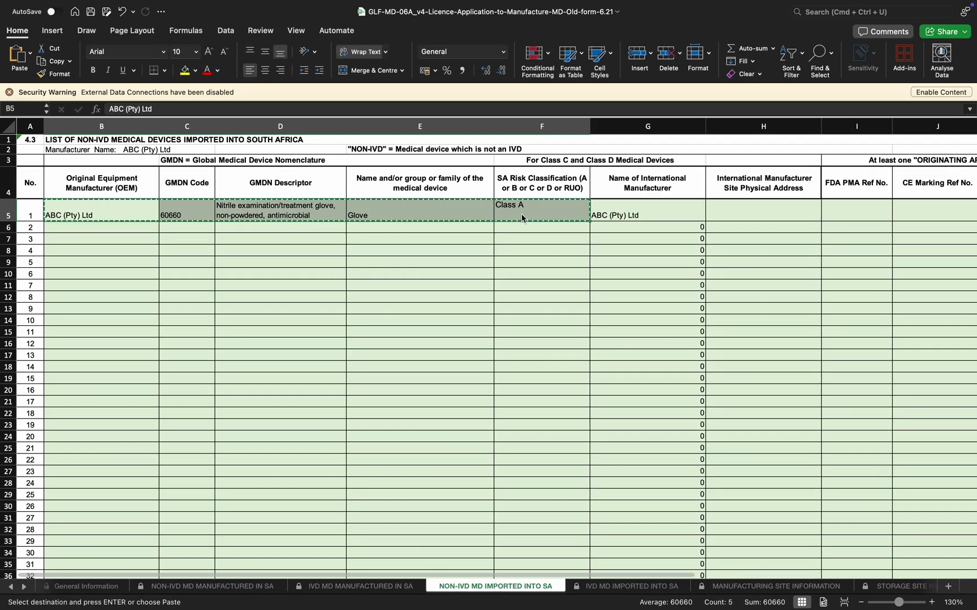
Paste the glove row into the non-IVD export sheet with 'Zambia' in G4 and Yes in G5.
{"action": "left_click", "coordinate": [24, 587]}
{"action": "left_click", "coordinate": [24, 587]}
{"action": "left_click", "coordinate": [24, 587]}
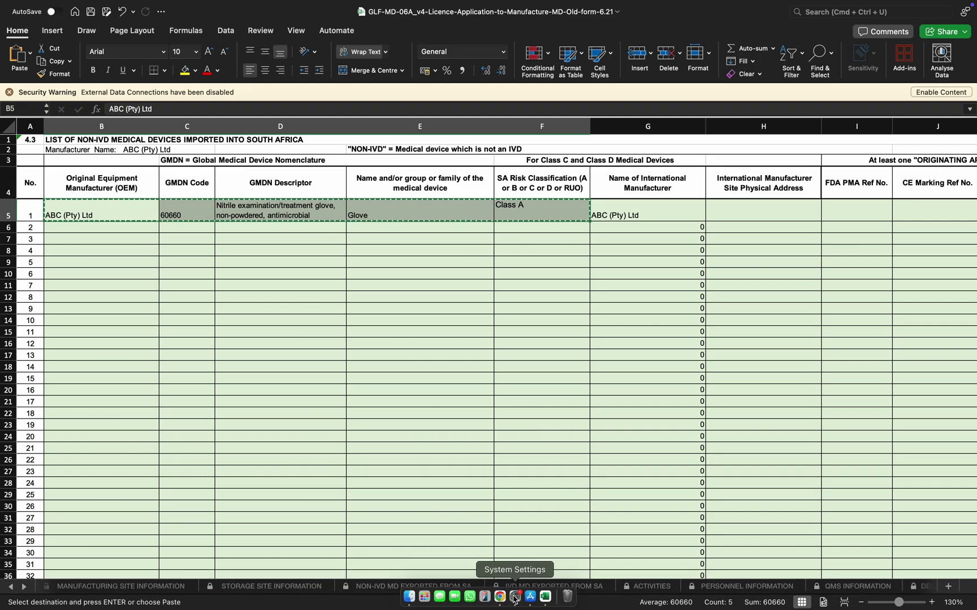
{"action": "left_click", "coordinate": [413, 586]}
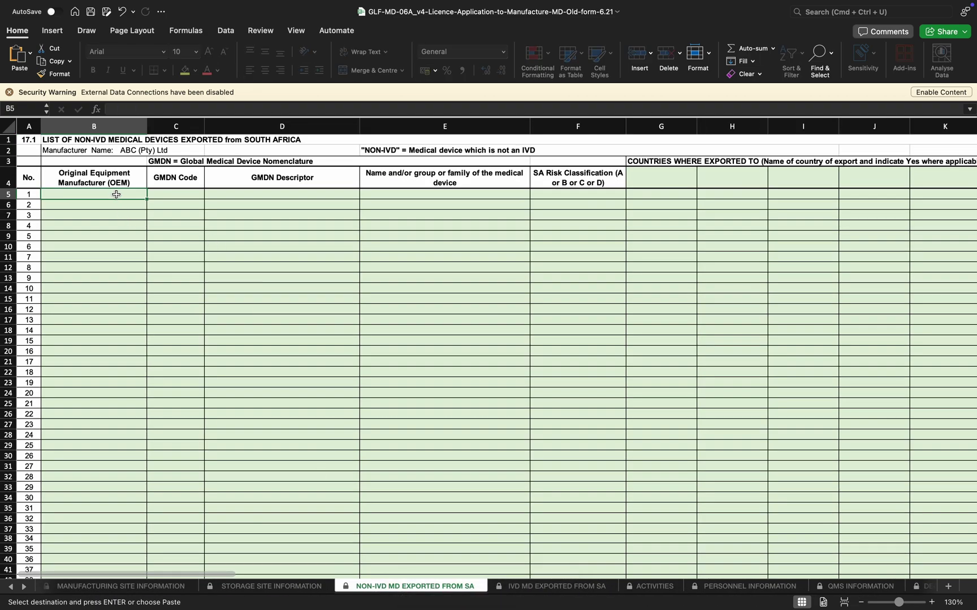
{"action": "key", "text": "super+v"}
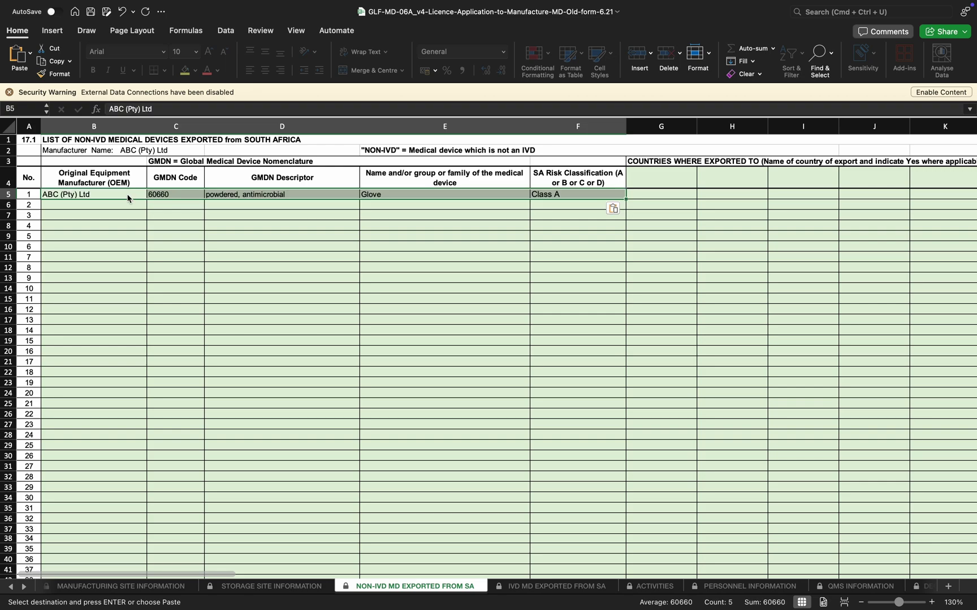
{"action": "left_click", "coordinate": [668, 176]}
{"action": "type", "text": "Za"}
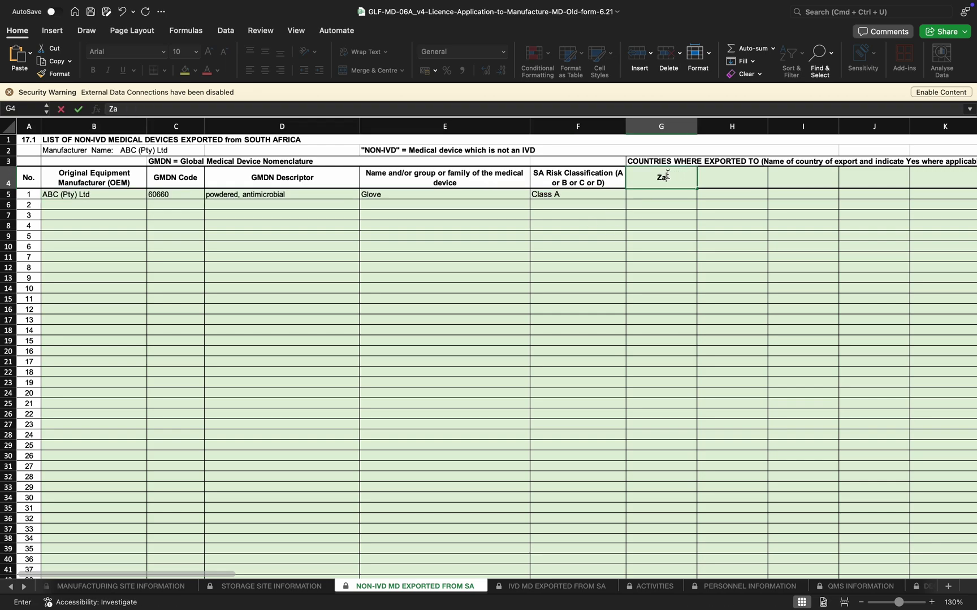
{"action": "type", "text": "mbia"}
{"action": "left_click", "coordinate": [664, 194]}
{"action": "type", "text": "Yes"}
{"action": "left_click", "coordinate": [647, 262]}
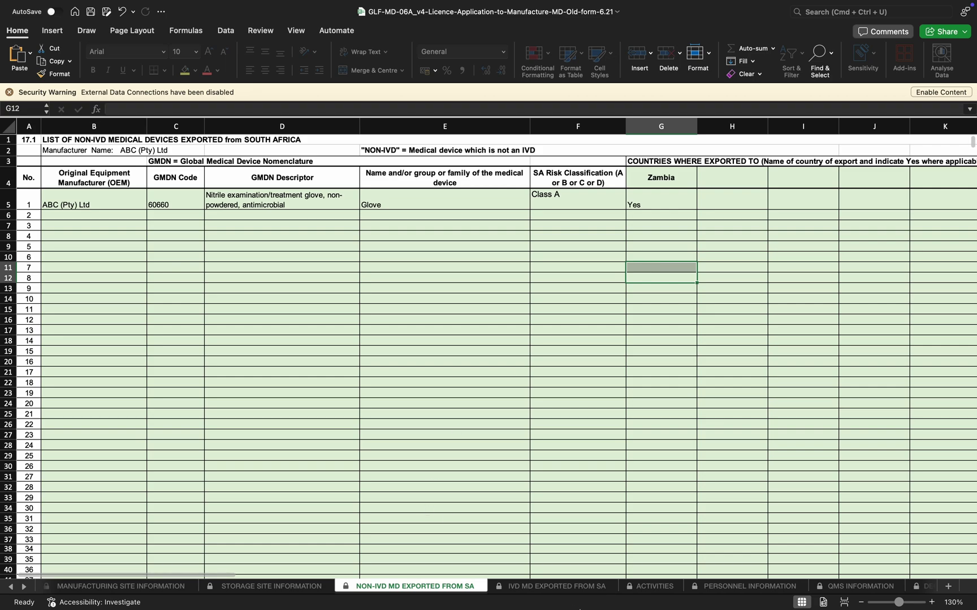
Zoom in on the IVD export sheet and check its risk class list without choosing a class.
{"action": "left_click", "coordinate": [556, 591]}
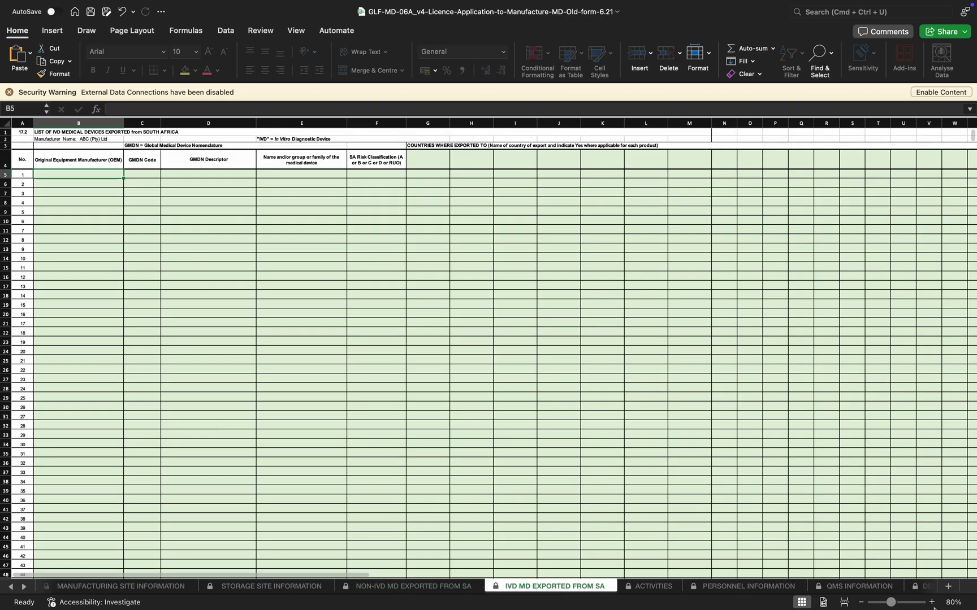
{"action": "left_click", "coordinate": [932, 602]}
{"action": "left_click", "coordinate": [932, 602]}
{"action": "left_click", "coordinate": [932, 603]}
{"action": "left_click", "coordinate": [931, 603]}
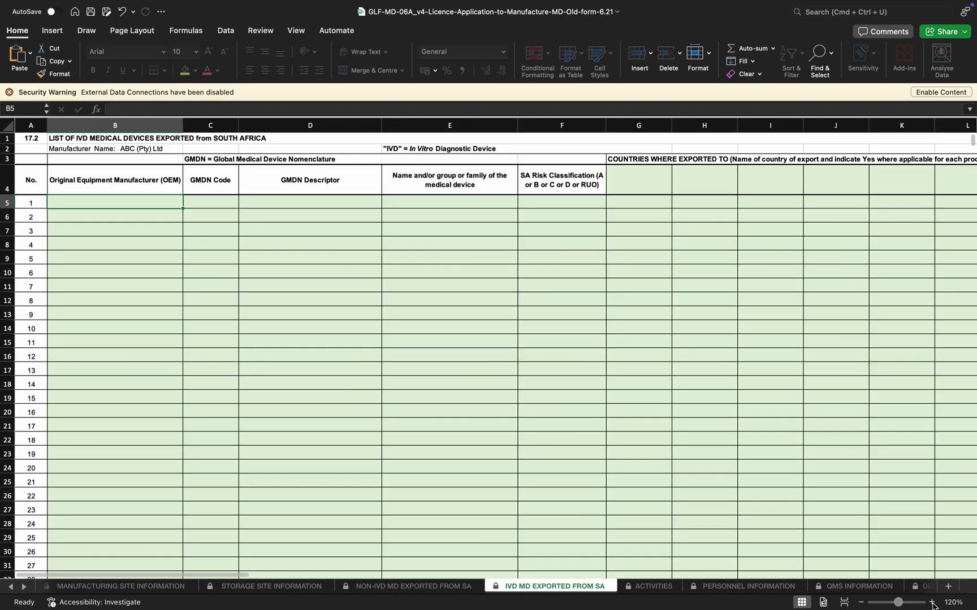
{"action": "left_click", "coordinate": [561, 204]}
{"action": "left_click", "coordinate": [609, 204]}
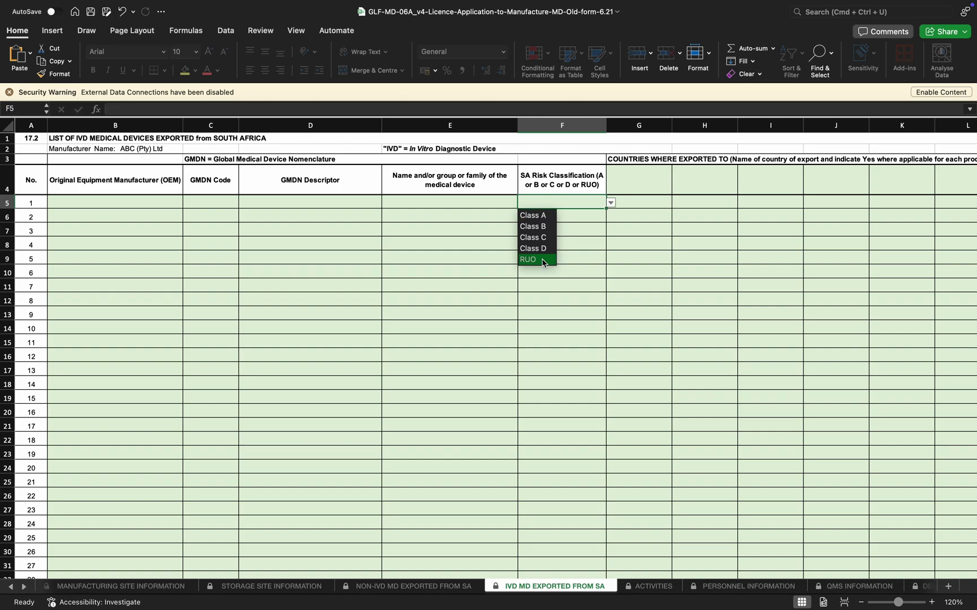
{"action": "left_click", "coordinate": [508, 311]}
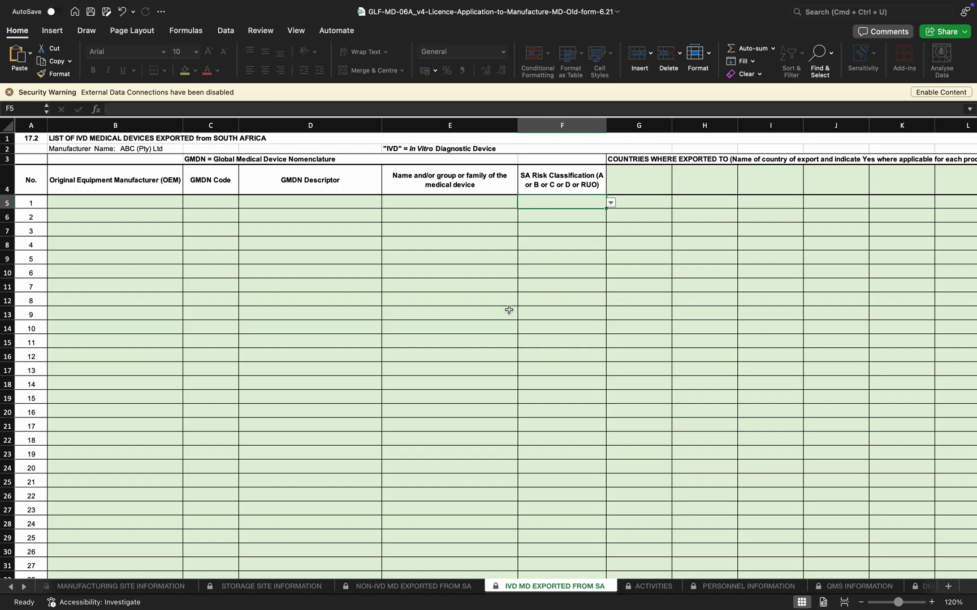
{"action": "left_click", "coordinate": [665, 585]}
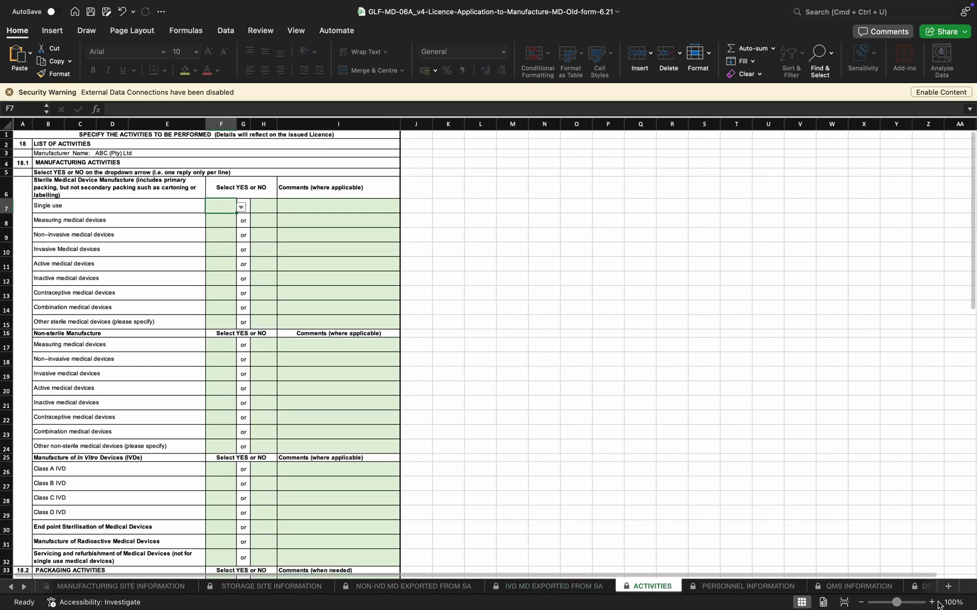
At 140% zoom, mark Single use and non-invasive devices Yes and measuring devices No.
{"action": "left_click", "coordinate": [931, 602]}
{"action": "left_click", "coordinate": [931, 602]}
{"action": "left_click", "coordinate": [931, 603]}
{"action": "left_click", "coordinate": [931, 602]}
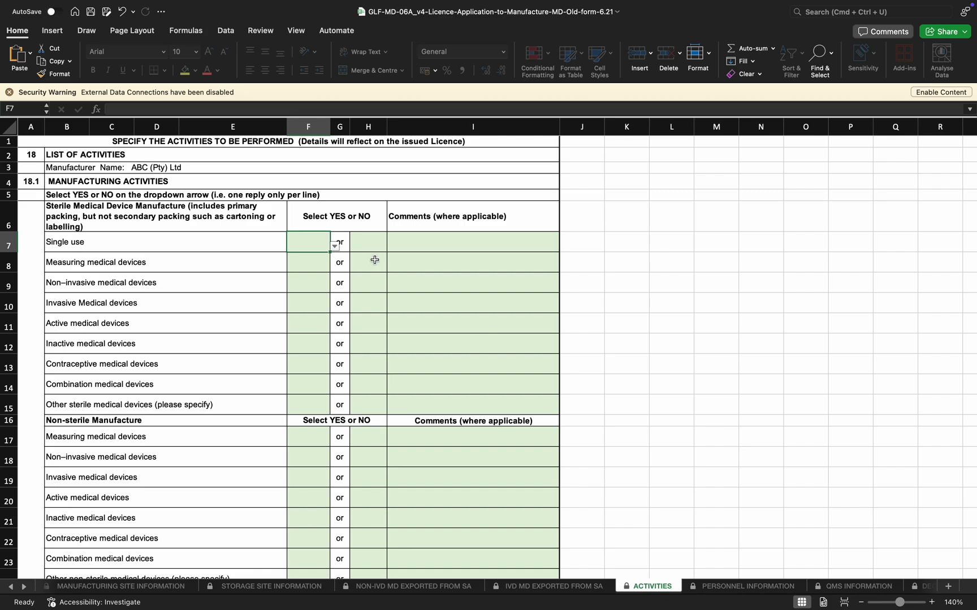
{"action": "left_click", "coordinate": [334, 246]}
{"action": "left_click", "coordinate": [305, 264]}
{"action": "left_click", "coordinate": [314, 288]}
{"action": "left_click", "coordinate": [335, 286]}
{"action": "left_click", "coordinate": [299, 305]}
{"action": "left_click", "coordinate": [365, 264]}
{"action": "left_click", "coordinate": [391, 266]}
{"action": "left_click", "coordinate": [358, 284]}
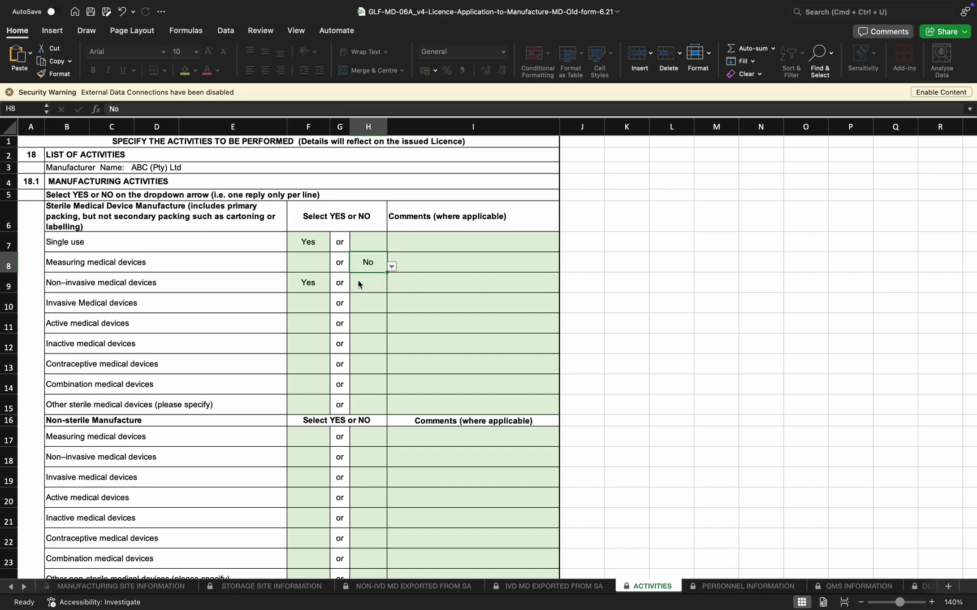
Mark invasive and active devices No and inactive devices Yes.
{"action": "left_click", "coordinate": [360, 301]}
{"action": "left_click", "coordinate": [391, 307]}
{"action": "left_click", "coordinate": [366, 325]}
{"action": "left_click", "coordinate": [373, 324]}
{"action": "left_click", "coordinate": [391, 328]}
{"action": "left_click", "coordinate": [365, 345]}
{"action": "left_click", "coordinate": [290, 345]}
{"action": "left_click", "coordinate": [335, 348]}
{"action": "left_click", "coordinate": [304, 365]}
Mark contraceptive, combination and other sterile medical devices No.
{"action": "left_click", "coordinate": [373, 365]}
{"action": "left_click", "coordinate": [391, 368]}
{"action": "left_click", "coordinate": [369, 388]}
{"action": "left_click", "coordinate": [361, 386]}
{"action": "left_click", "coordinate": [391, 388]}
{"action": "left_click", "coordinate": [364, 407]}
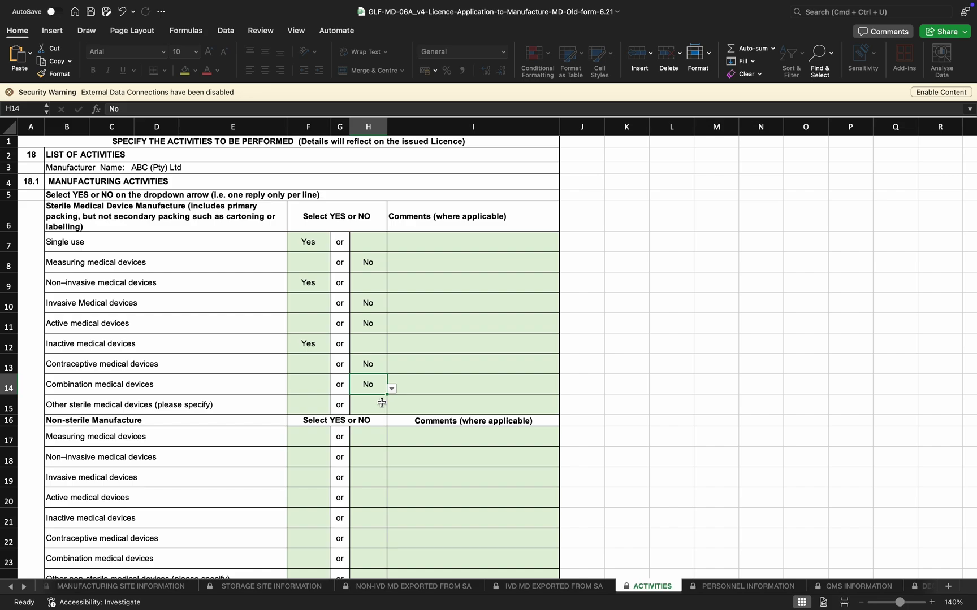
{"action": "left_click", "coordinate": [382, 403]}
{"action": "left_click", "coordinate": [391, 409]}
{"action": "left_click", "coordinate": [368, 426]}
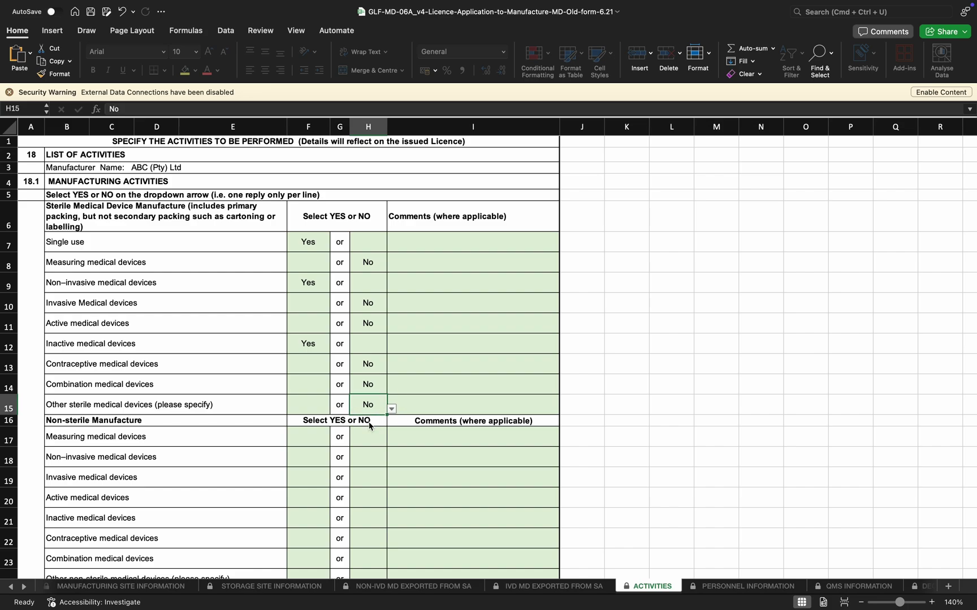
{"action": "scroll", "coordinate": [369, 426], "scroll_direction": "down", "scroll_amount": 5}
{"action": "scroll", "coordinate": [368, 426], "scroll_direction": "up", "scroll_amount": 5}
{"action": "scroll", "coordinate": [368, 426], "scroll_direction": "down", "scroll_amount": 5}
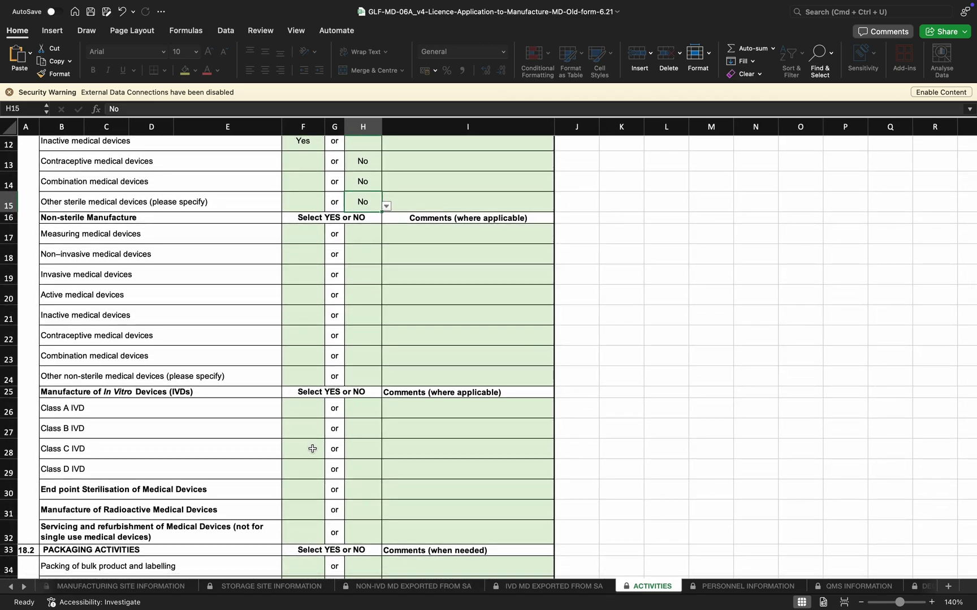
Copy the No in H15 and paste it into H17:H24 and H26:H32.
{"action": "key", "text": "super+c"}
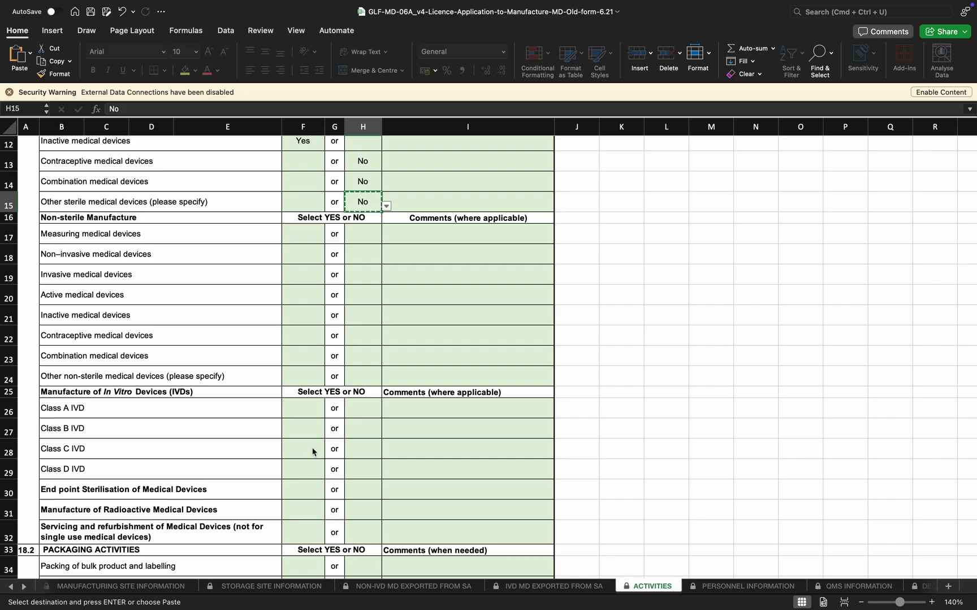
{"action": "left_click_drag", "start_coordinate": [373, 236], "coordinate": [374, 370]}
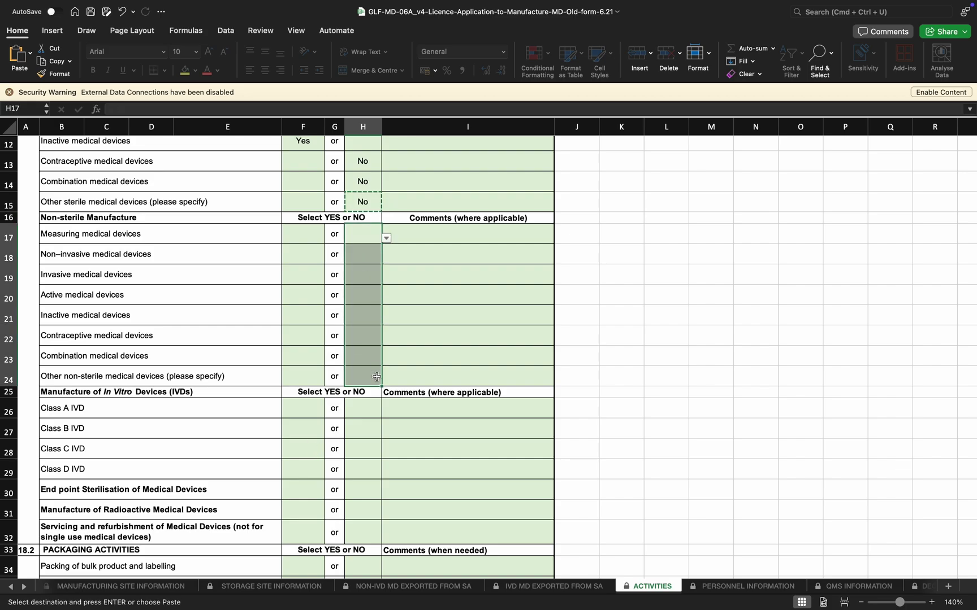
{"action": "key", "text": "super+v"}
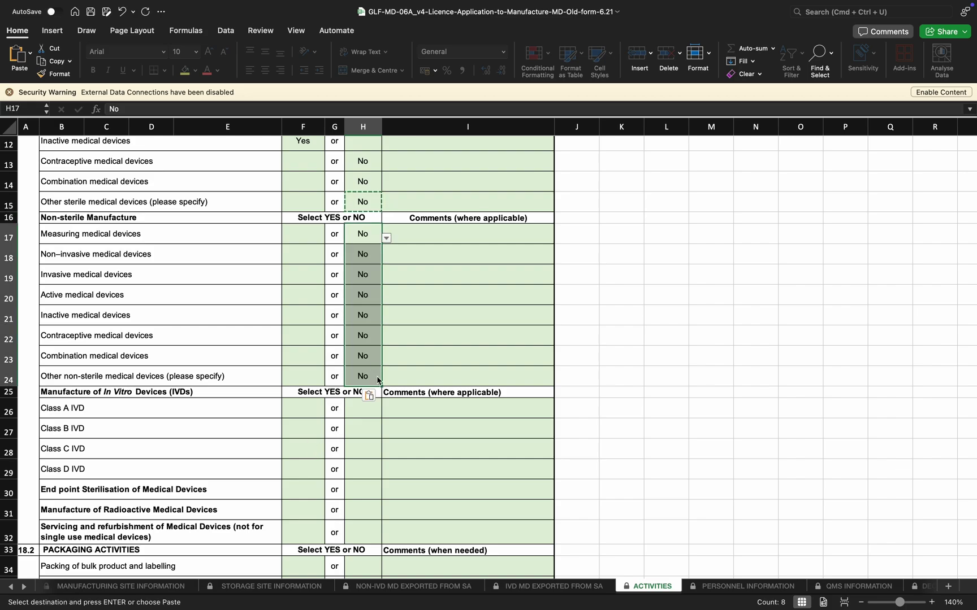
{"action": "left_click", "coordinate": [438, 415]}
{"action": "scroll", "coordinate": [438, 415], "scroll_direction": "down", "scroll_amount": 4}
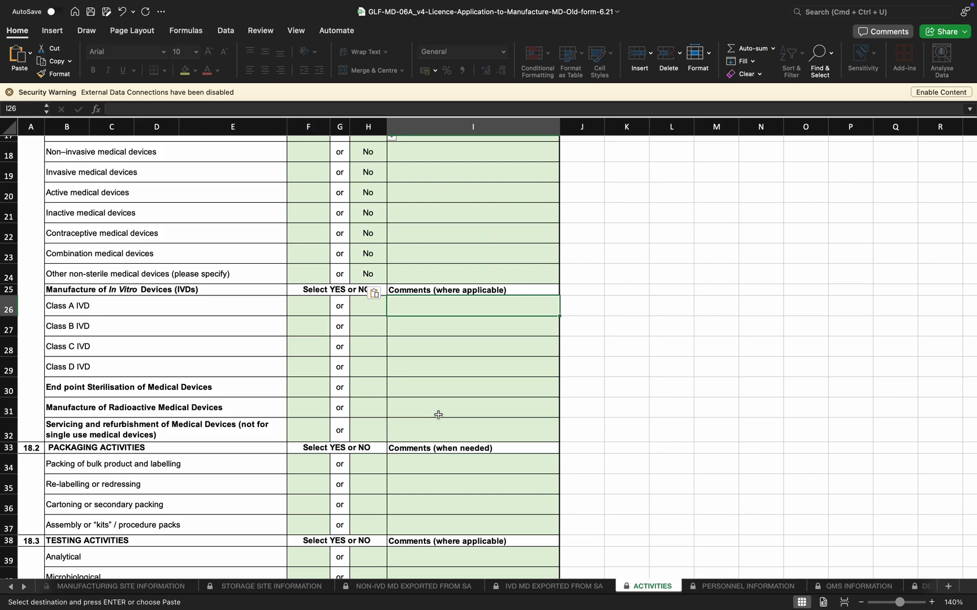
{"action": "left_click_drag", "start_coordinate": [366, 306], "coordinate": [375, 418]}
{"action": "key", "text": "super+v"}
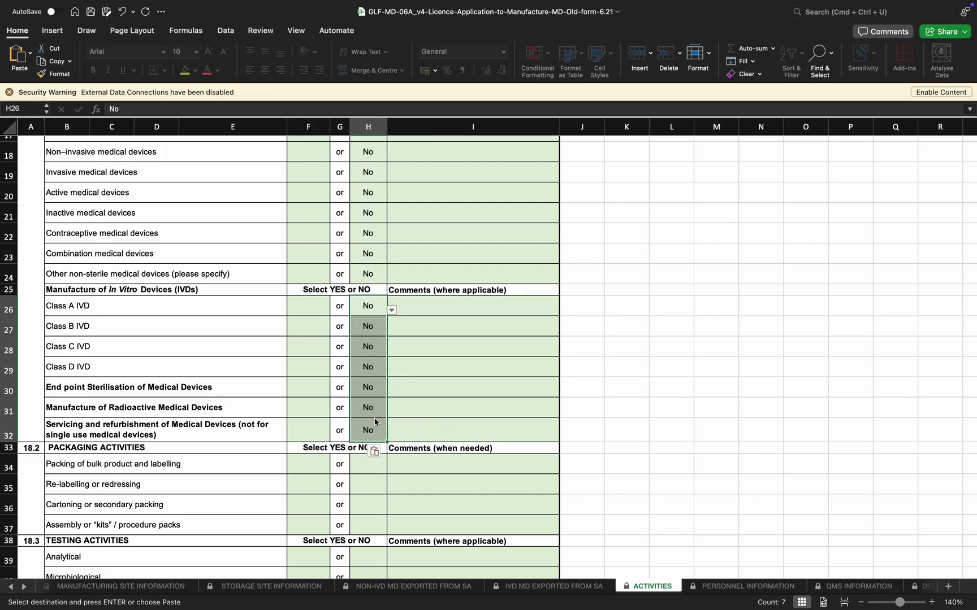
{"action": "left_click", "coordinate": [416, 414]}
{"action": "scroll", "coordinate": [417, 415], "scroll_direction": "down", "scroll_amount": 5}
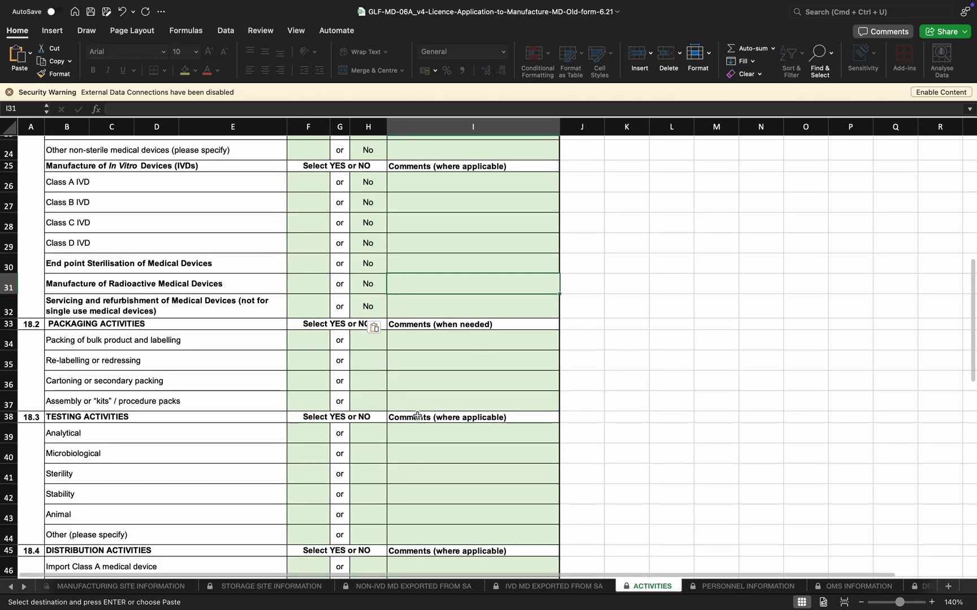
Check the glove's listed activities on the NON-IVD MD MANUFACTURED IN SA sheet, then return to ACTIVITIES.
{"action": "scroll", "coordinate": [417, 415], "scroll_direction": "down", "scroll_amount": 1}
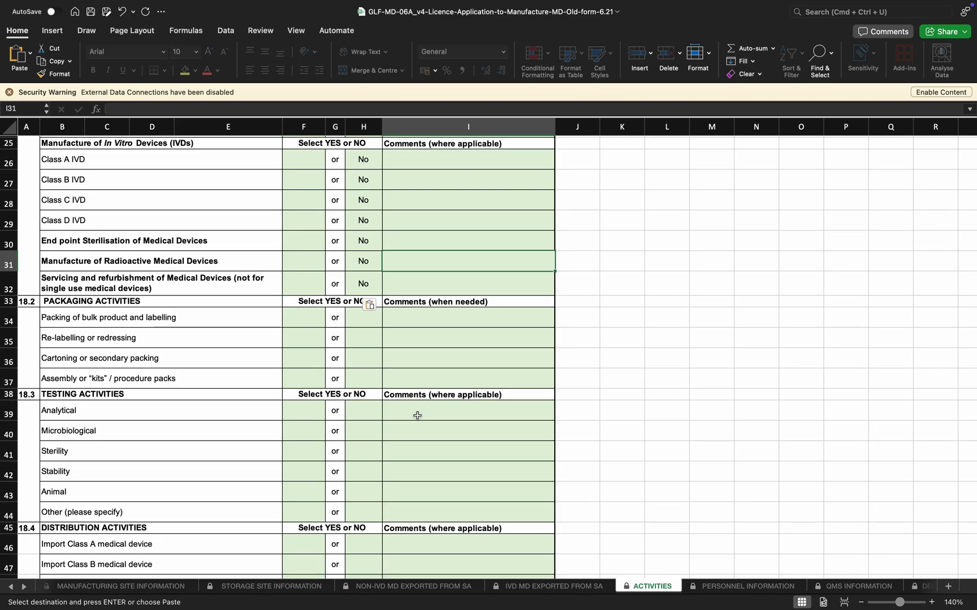
{"action": "left_click", "coordinate": [11, 588]}
{"action": "left_click", "coordinate": [10, 588]}
{"action": "left_click", "coordinate": [10, 587]}
{"action": "left_click", "coordinate": [209, 586]}
{"action": "left_click", "coordinate": [711, 208]}
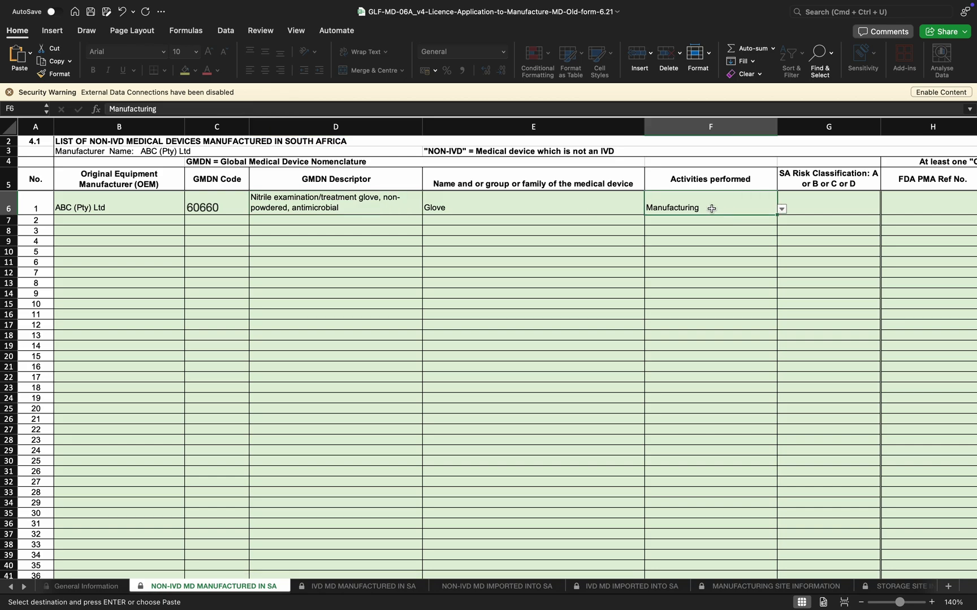
{"action": "left_click", "coordinate": [24, 588]}
{"action": "left_click", "coordinate": [24, 588]}
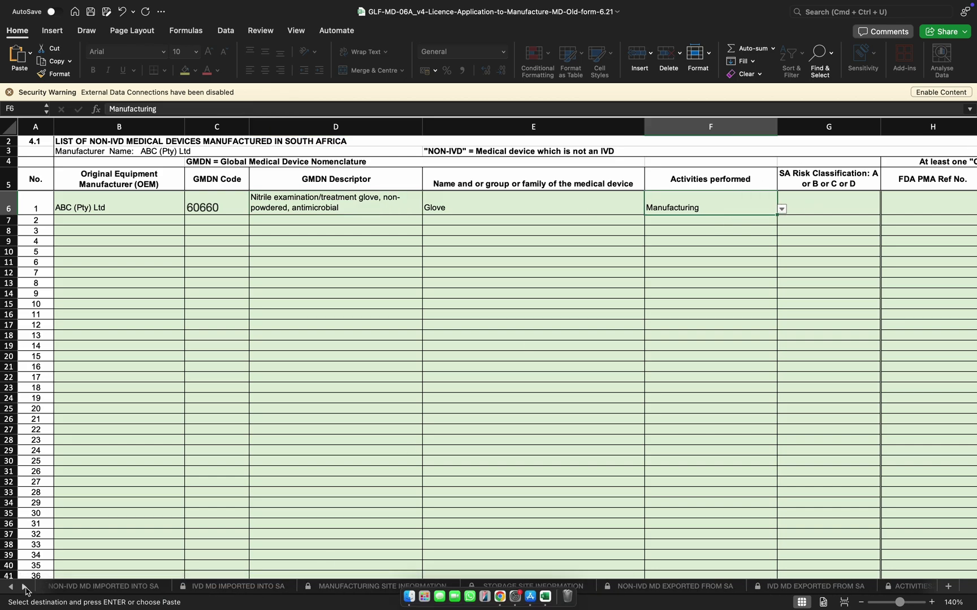
{"action": "left_click", "coordinate": [24, 588]}
{"action": "left_click", "coordinate": [769, 587]}
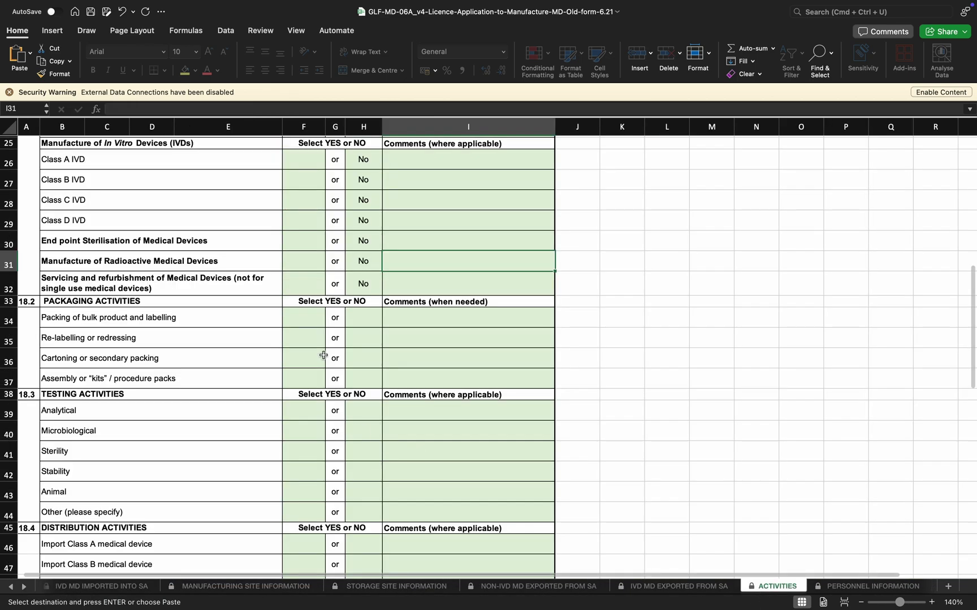
Mark bulk packing and labelling Yes and re-labelling or redressing No.
{"action": "left_click", "coordinate": [316, 323]}
{"action": "left_click", "coordinate": [330, 323]}
{"action": "left_click", "coordinate": [303, 334]}
{"action": "left_click", "coordinate": [317, 342]}
{"action": "left_click", "coordinate": [329, 342]}
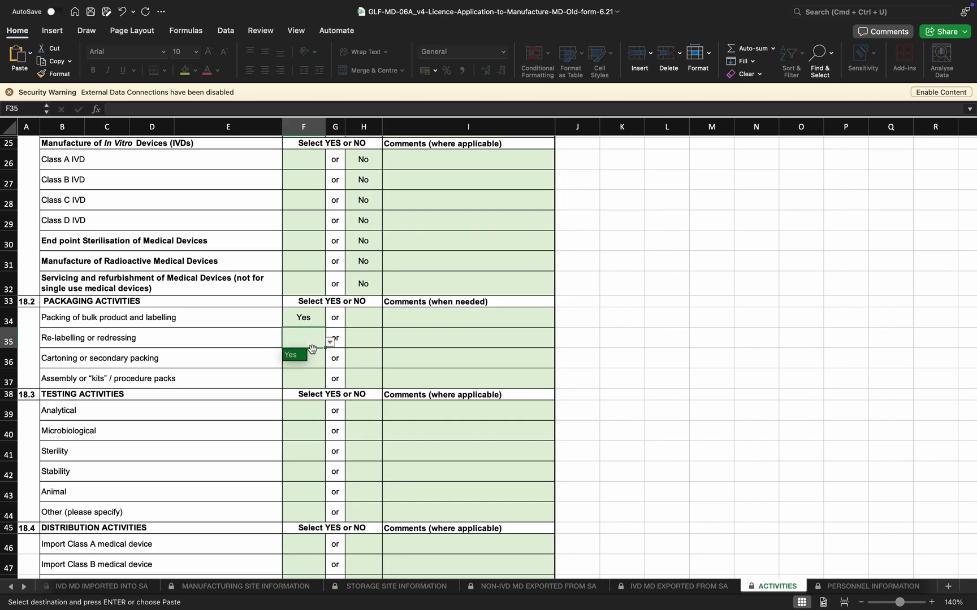
{"action": "left_click", "coordinate": [358, 337]}
{"action": "left_click", "coordinate": [387, 342]}
{"action": "left_click", "coordinate": [364, 356]}
Mark cartoning or secondary packing Yes and assembly or procedure packs No.
{"action": "left_click", "coordinate": [304, 357]}
{"action": "left_click", "coordinate": [330, 363]}
{"action": "left_click", "coordinate": [293, 378]}
{"action": "left_click", "coordinate": [355, 371]}
{"action": "left_click", "coordinate": [390, 384]}
{"action": "left_click", "coordinate": [358, 398]}
Paste No into all six testing activity answers.
{"action": "scroll", "coordinate": [354, 400], "scroll_direction": "down", "scroll_amount": 3}
{"action": "scroll", "coordinate": [356, 399], "scroll_direction": "down", "scroll_amount": 1}
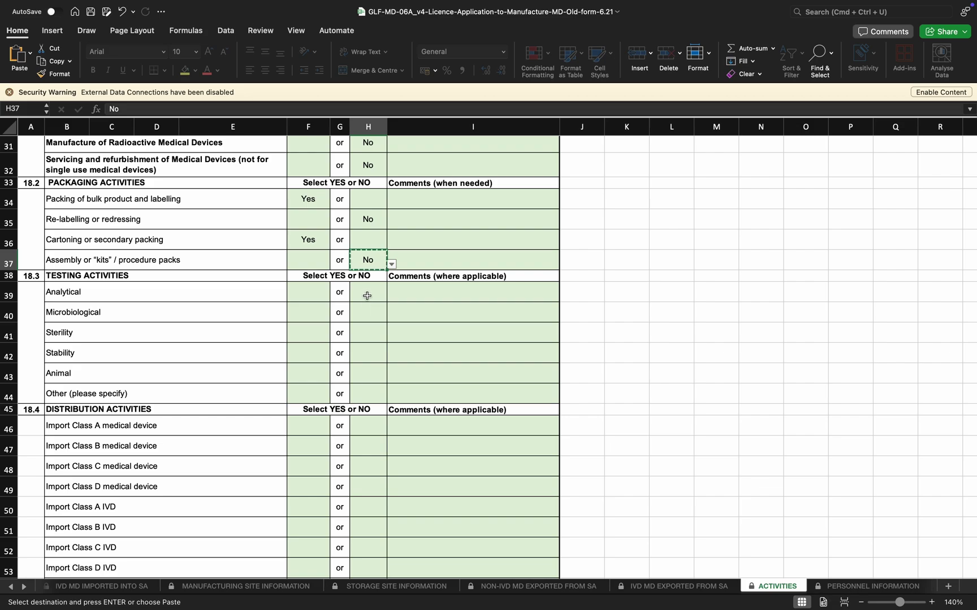
{"action": "left_click_drag", "start_coordinate": [368, 303], "coordinate": [367, 396]}
{"action": "key", "text": "super+v"}
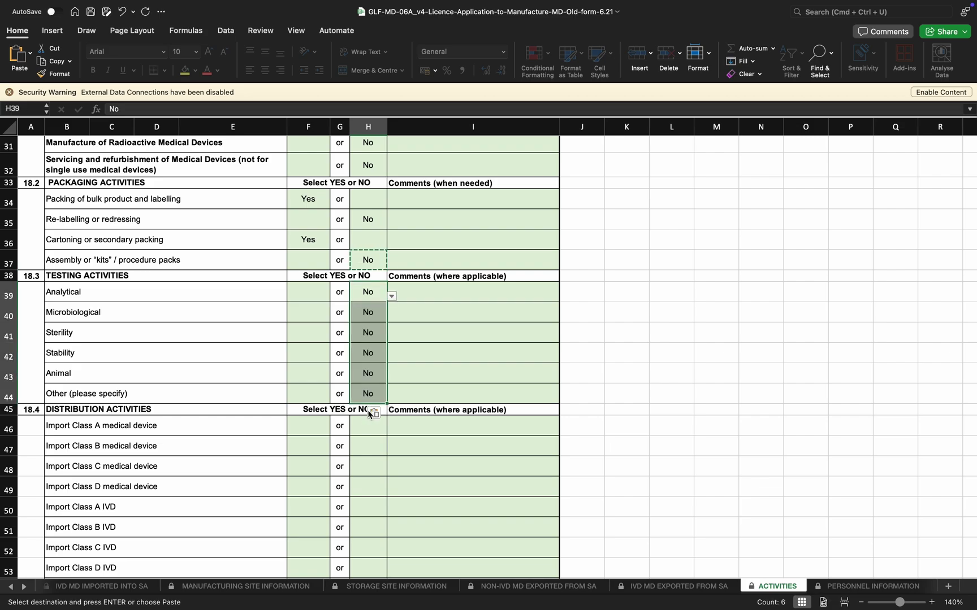
{"action": "left_click", "coordinate": [457, 369]}
{"action": "scroll", "coordinate": [457, 369], "scroll_direction": "down", "scroll_amount": 6}
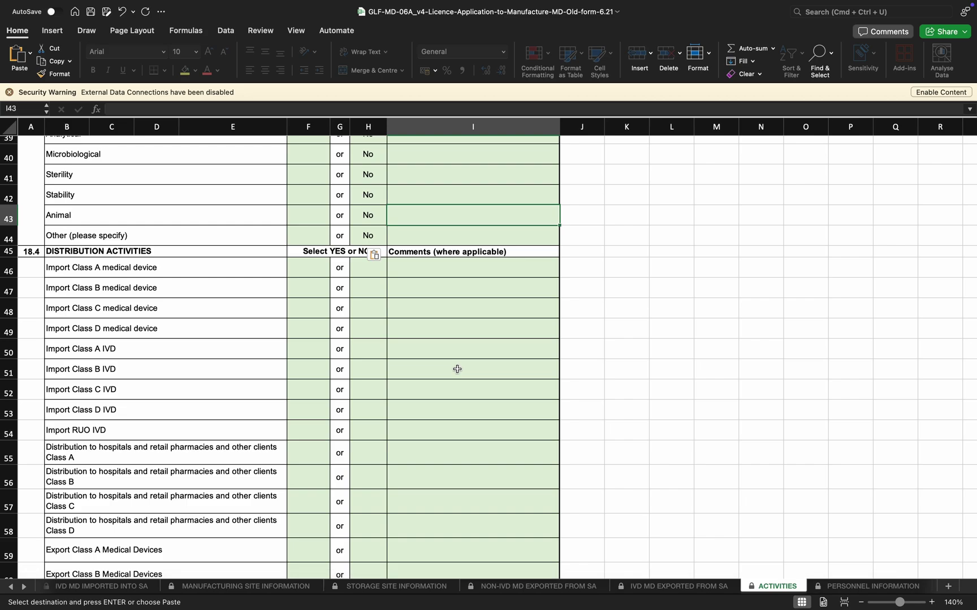
Answer Yes for Import Class A and No for Import Class B and the remaining import rows.
{"action": "left_click", "coordinate": [324, 276]}
{"action": "left_click", "coordinate": [336, 275]}
{"action": "left_click", "coordinate": [302, 285]}
{"action": "left_click", "coordinate": [362, 288]}
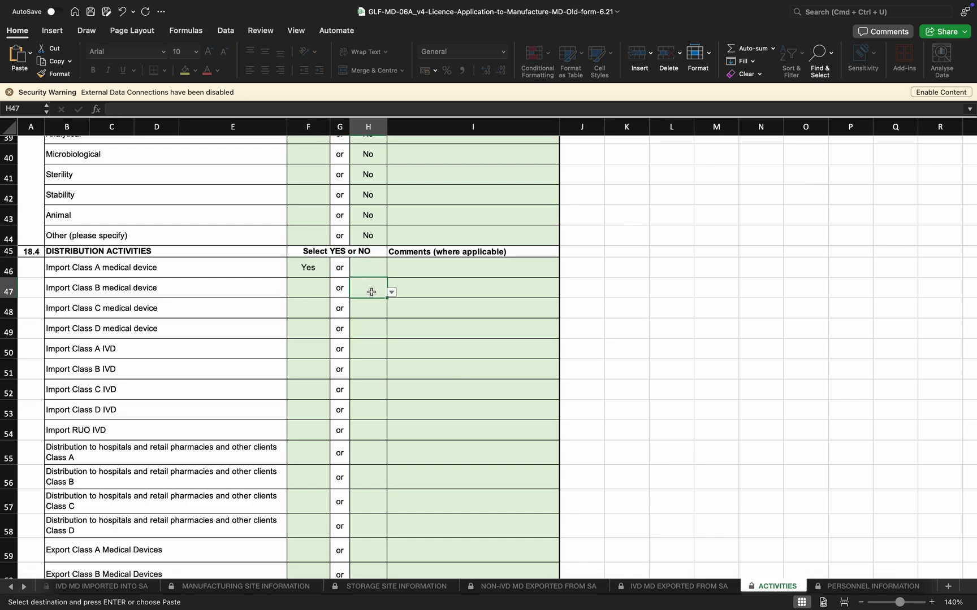
{"action": "left_click", "coordinate": [391, 293]}
{"action": "left_click", "coordinate": [362, 306]}
{"action": "left_click_drag", "start_coordinate": [367, 307], "coordinate": [371, 430]}
{"action": "key", "text": "super+v"}
{"action": "scroll", "coordinate": [371, 431], "scroll_direction": "down", "scroll_amount": 2}
Answer Yes for Class A distribution and paste No into the Class B to D distribution rows.
{"action": "left_click", "coordinate": [390, 411]}
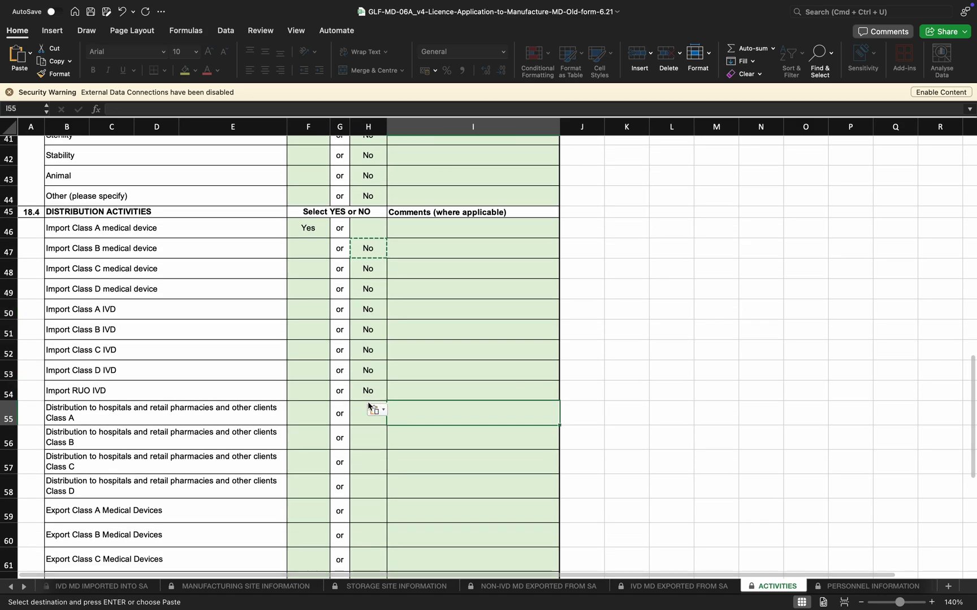
{"action": "left_click", "coordinate": [311, 419]}
{"action": "scroll", "coordinate": [333, 417], "scroll_direction": "down", "scroll_amount": 1}
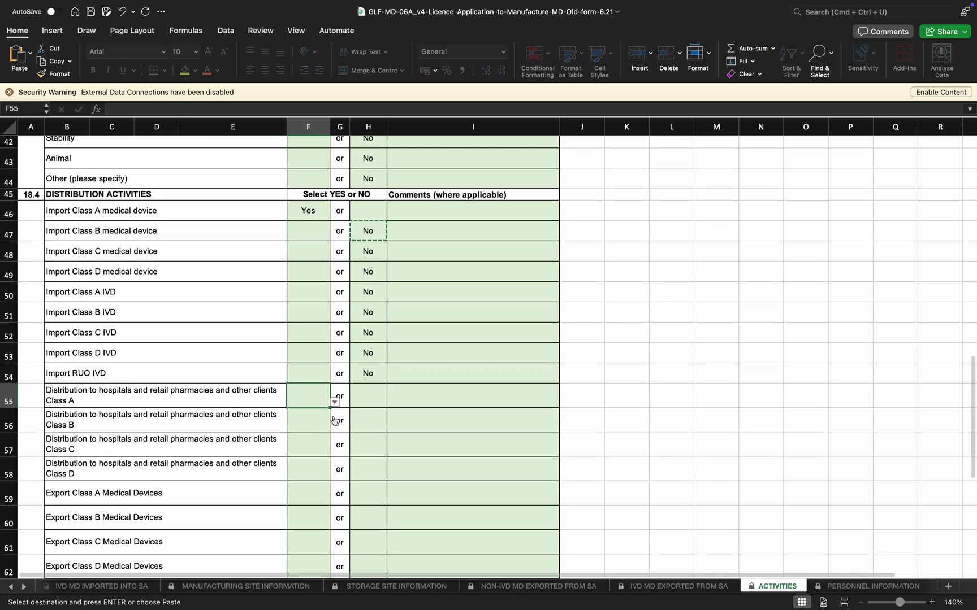
{"action": "left_click", "coordinate": [335, 394]}
{"action": "left_click", "coordinate": [308, 406]}
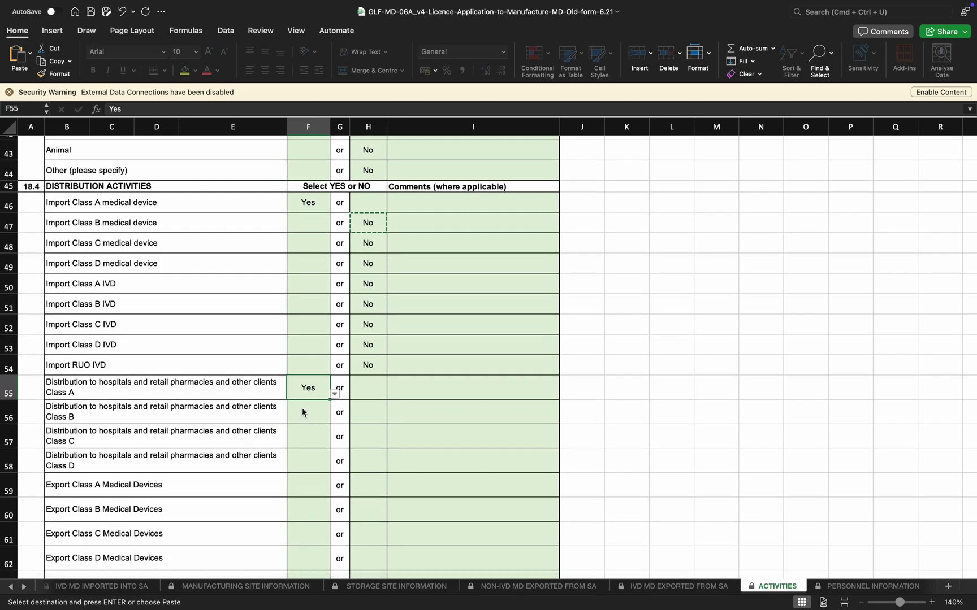
{"action": "left_click", "coordinate": [371, 363]}
{"action": "key", "text": "ctrl+c"}
{"action": "left_click_drag", "start_coordinate": [367, 411], "coordinate": [367, 462]}
{"action": "key", "text": "ctrl+v"}
{"action": "scroll", "coordinate": [367, 462], "scroll_direction": "down", "scroll_amount": 6}
Answer Yes for Class A medical device export and paste No into the remaining export rows.
{"action": "left_click", "coordinate": [321, 366]}
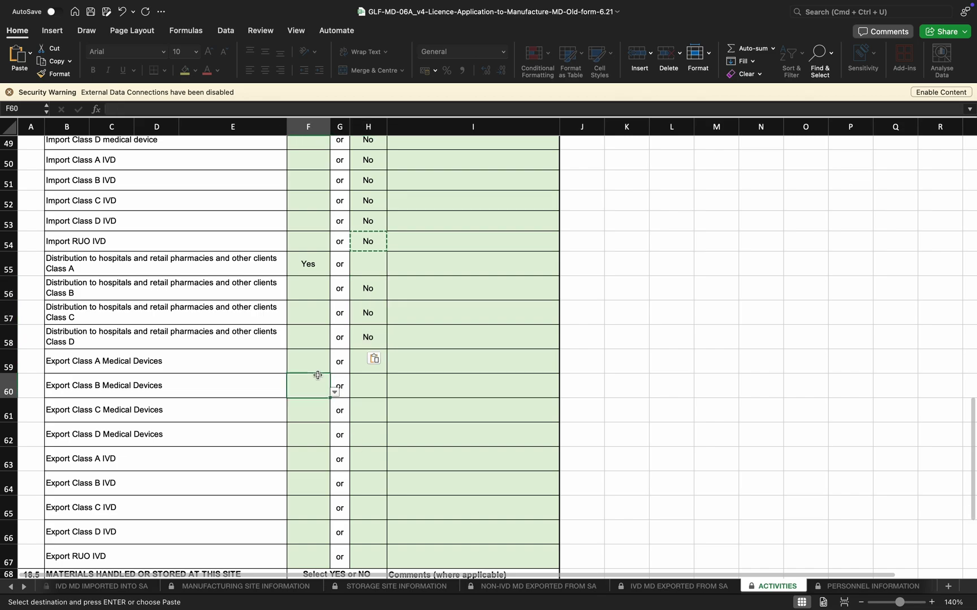
{"action": "left_click", "coordinate": [336, 368]}
{"action": "left_click", "coordinate": [306, 384]}
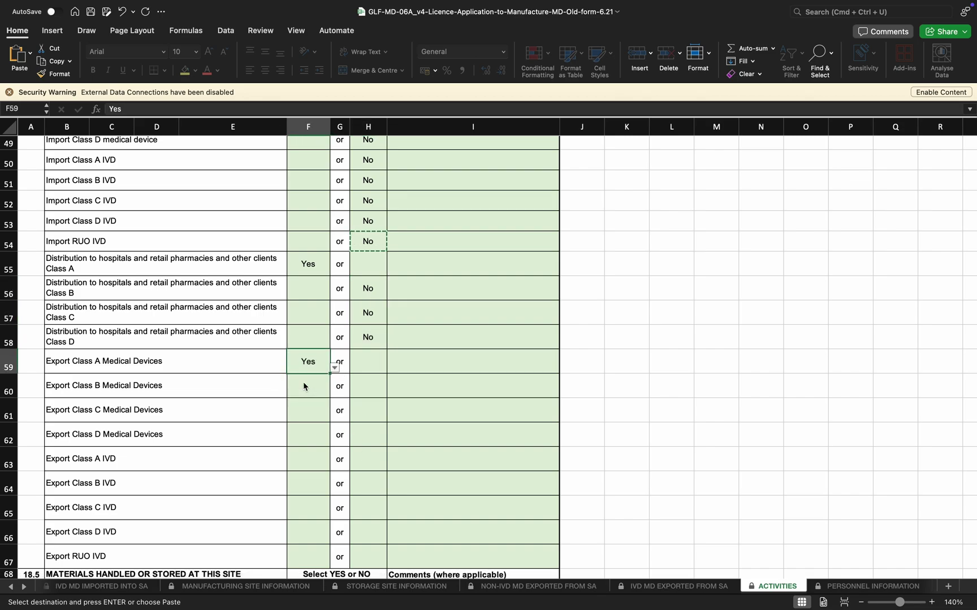
{"action": "left_click", "coordinate": [379, 384]}
{"action": "left_click", "coordinate": [368, 338]}
{"action": "key", "text": "ctrl+c"}
{"action": "scroll", "coordinate": [368, 337], "scroll_direction": "down", "scroll_amount": 2}
{"action": "left_click", "coordinate": [368, 338]}
{"action": "key", "text": "shift+Down"}
{"action": "key", "text": "shift+Down"}
{"action": "key", "text": "shift+Down"}
{"action": "key", "text": "shift+Down"}
{"action": "key", "text": "shift+Down"}
{"action": "key", "text": "shift+Down"}
{"action": "key", "text": "shift+Down"}
{"action": "key", "text": "super+v"}
{"action": "left_click", "coordinate": [441, 494]}
{"action": "scroll", "coordinate": [443, 497], "scroll_direction": "down", "scroll_amount": 5}
Set storage at the licence holder site (F69) to Yes and paste No into H70:H77.
{"action": "left_click", "coordinate": [449, 376]}
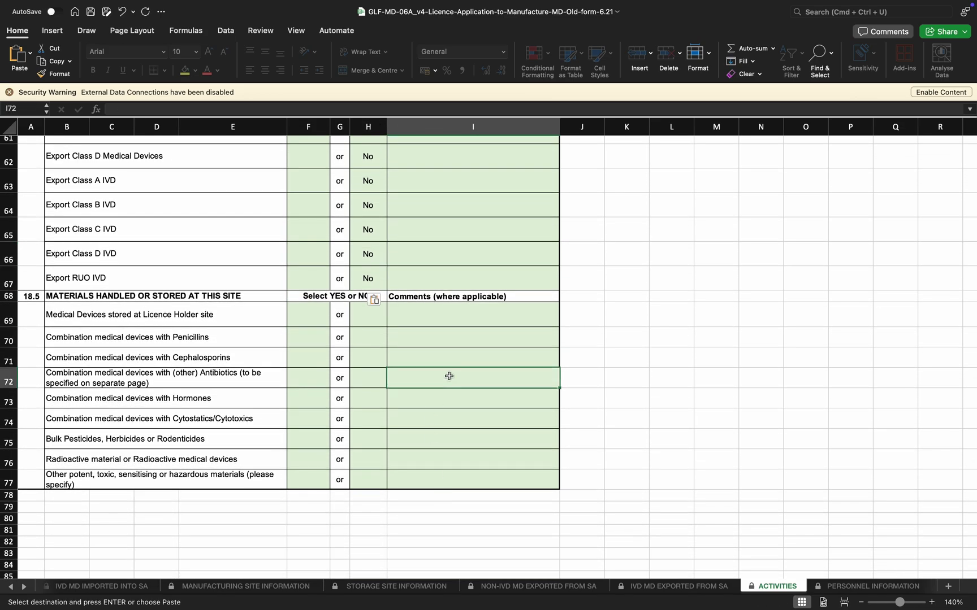
{"action": "left_click", "coordinate": [316, 313]}
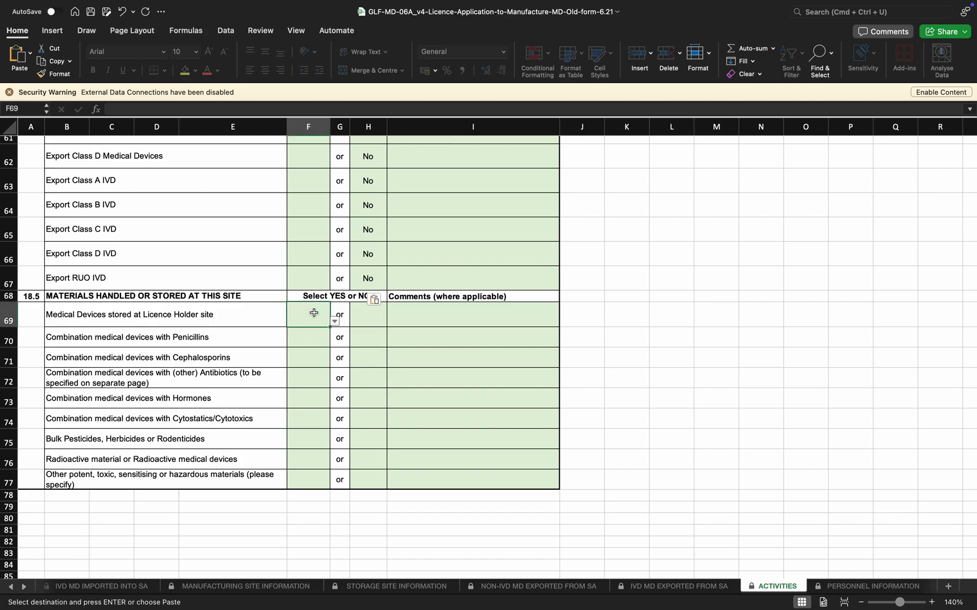
{"action": "left_click", "coordinate": [335, 322]}
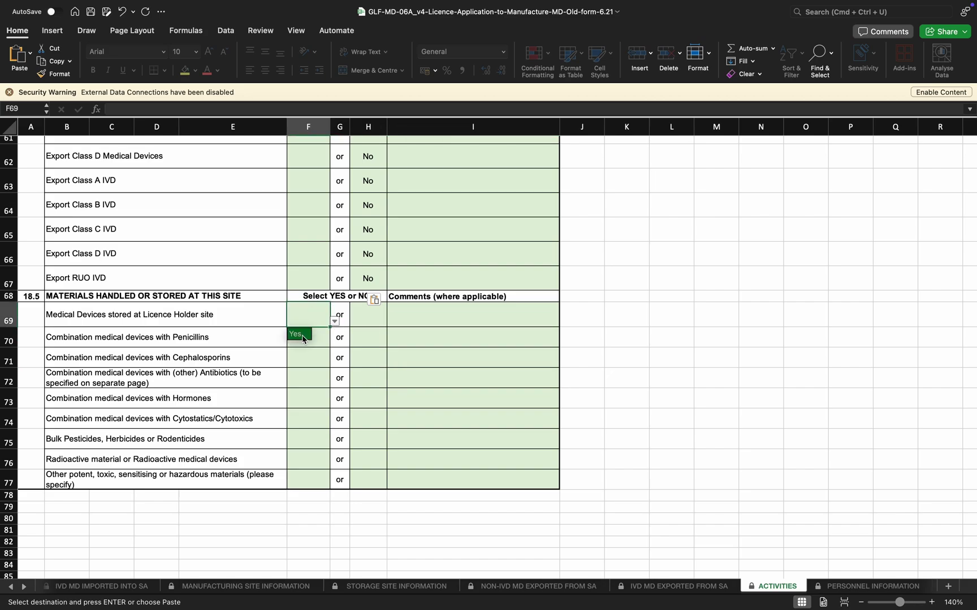
{"action": "left_click", "coordinate": [303, 339]}
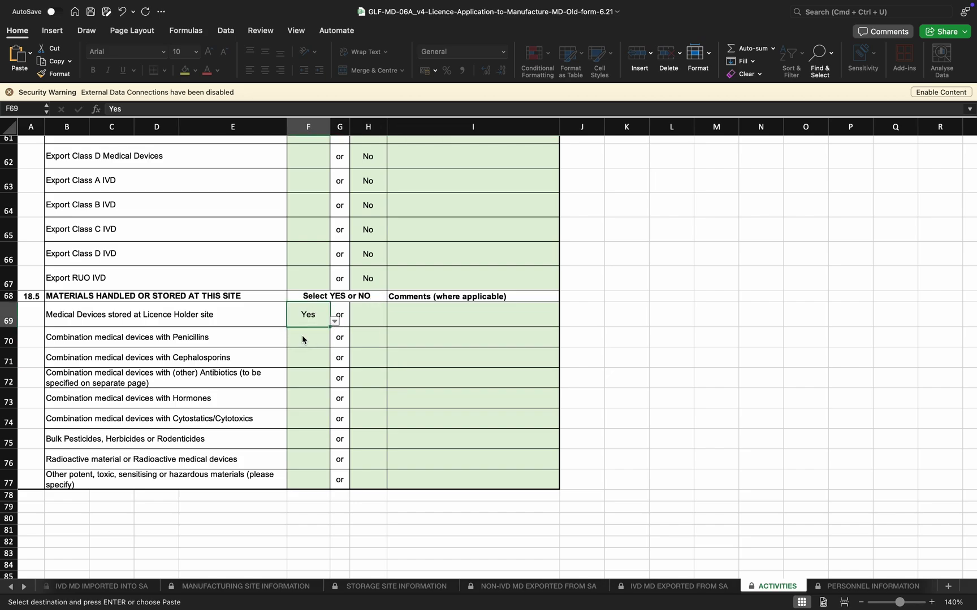
{"action": "left_click", "coordinate": [373, 338]}
{"action": "left_click", "coordinate": [376, 279]}
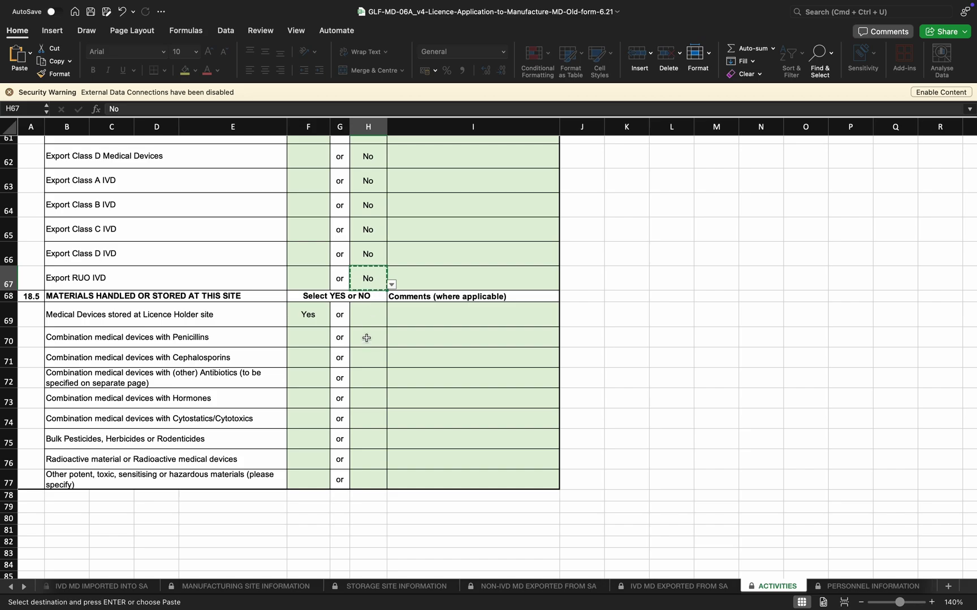
{"action": "left_click_drag", "start_coordinate": [368, 333], "coordinate": [382, 475]}
{"action": "key", "text": "super+v"}
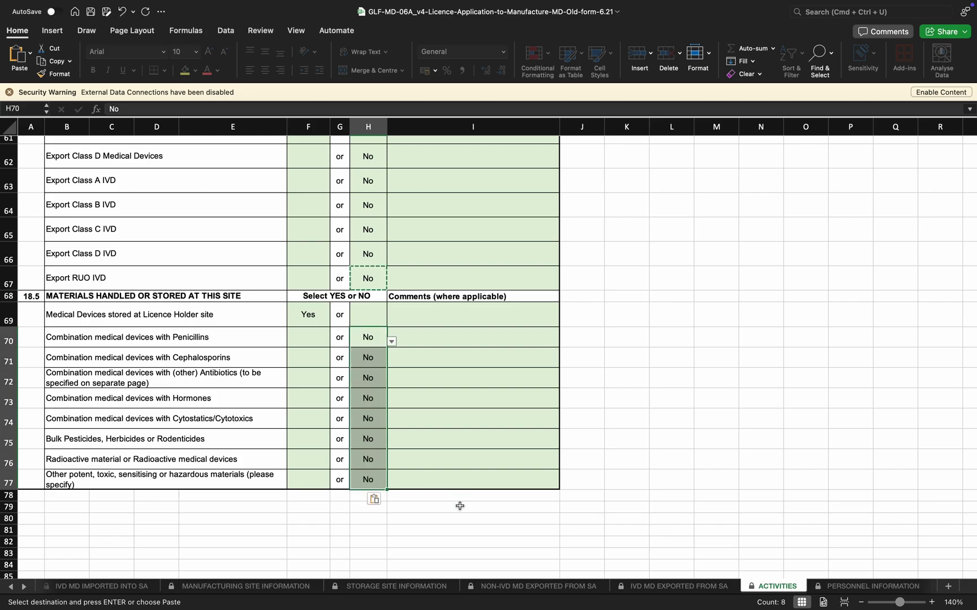
{"action": "left_click", "coordinate": [428, 462]}
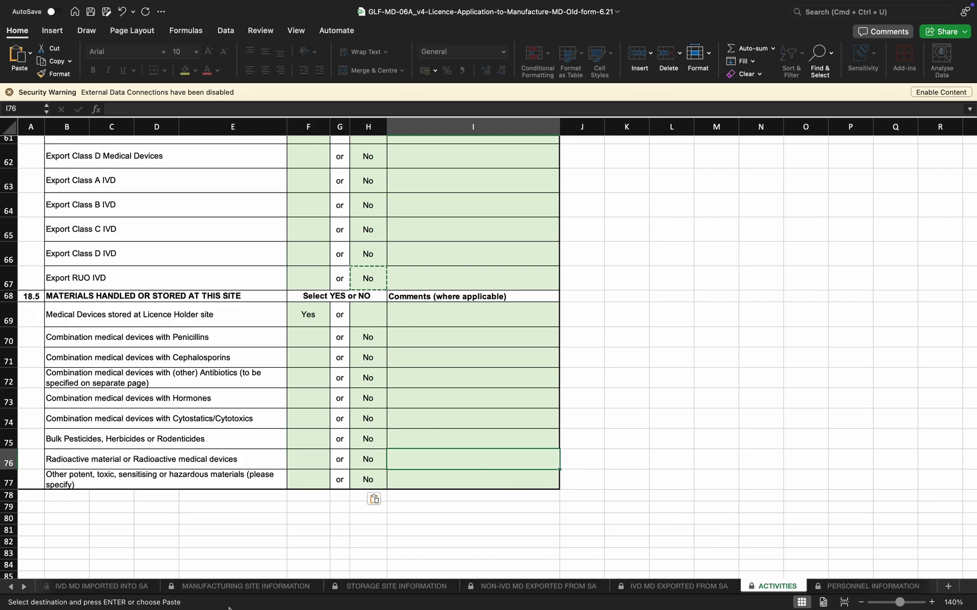
{"action": "left_click", "coordinate": [24, 587]}
{"action": "left_click", "coordinate": [24, 587]}
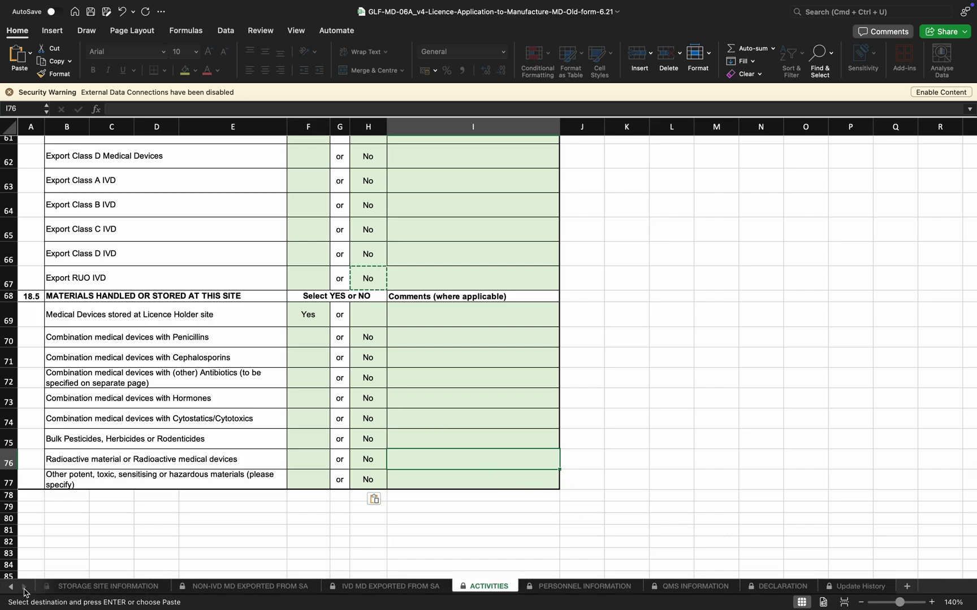
Zoom in and scroll through the empty PERSONNEL INFORMATION sheet, then switch to QMS INFORMATION.
{"action": "left_click", "coordinate": [542, 587]}
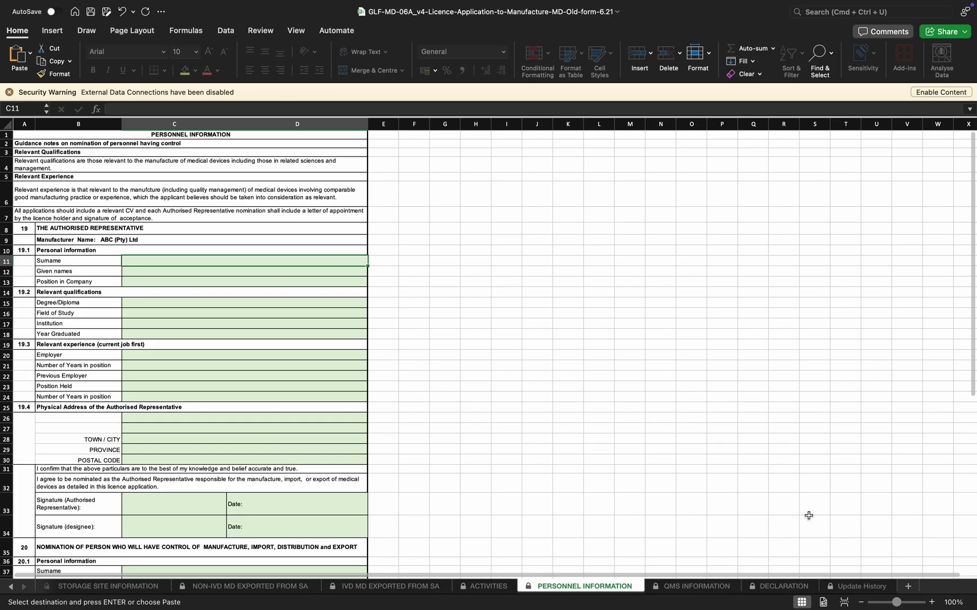
{"action": "left_click", "coordinate": [931, 603]}
{"action": "scroll", "coordinate": [701, 498], "scroll_direction": "down", "scroll_amount": 5}
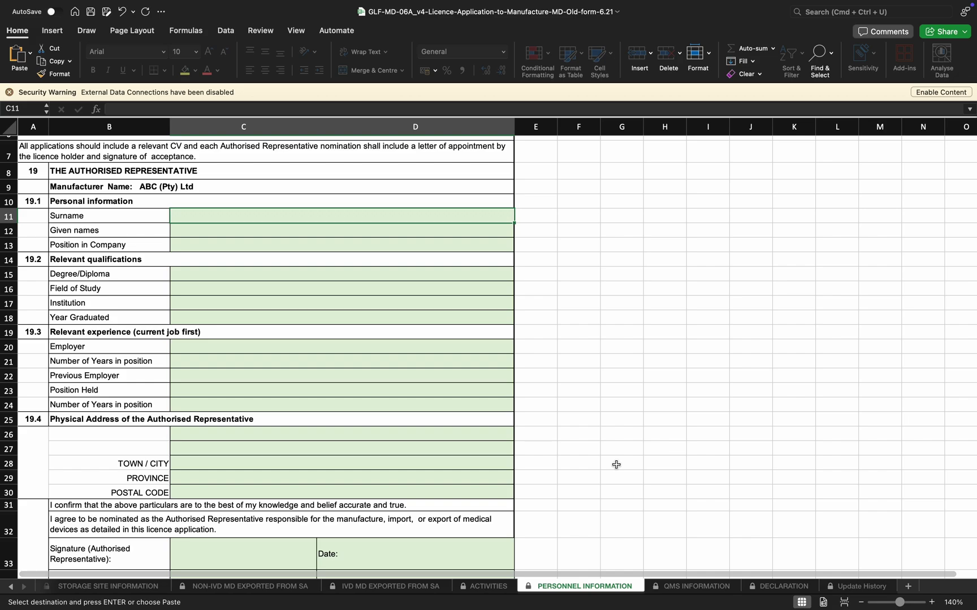
{"action": "scroll", "coordinate": [616, 464], "scroll_direction": "down", "scroll_amount": 2}
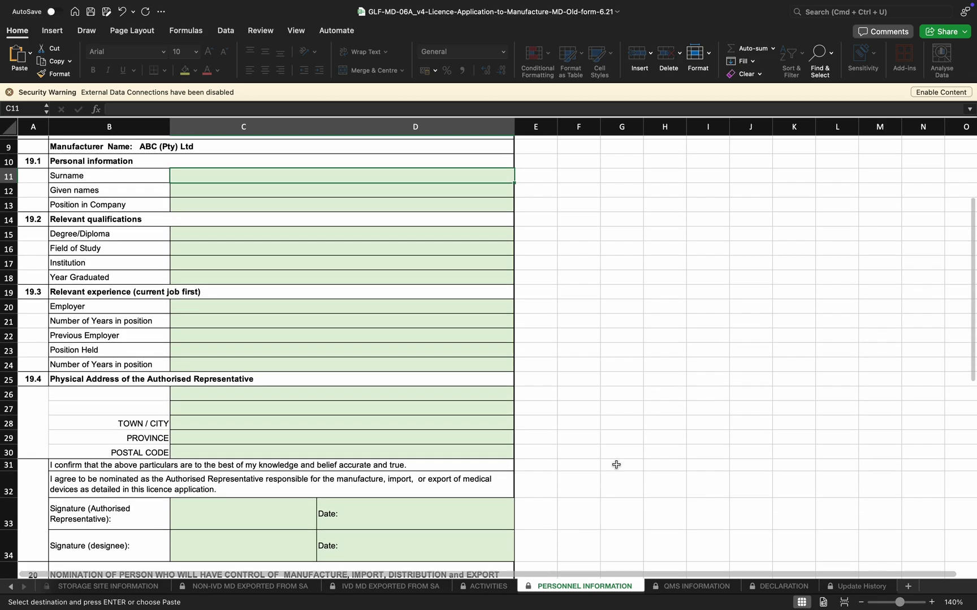
{"action": "scroll", "coordinate": [616, 465], "scroll_direction": "down", "scroll_amount": 15}
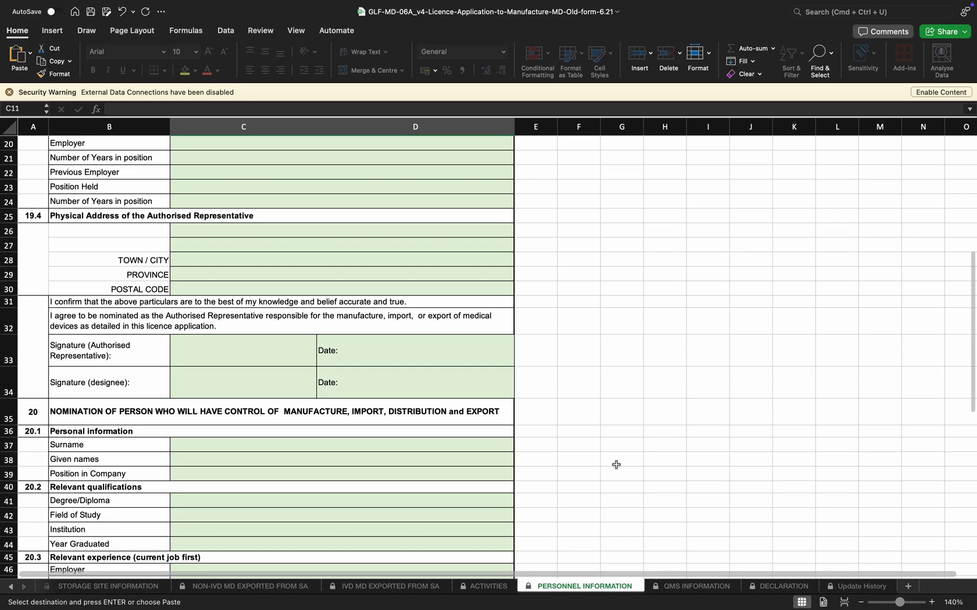
{"action": "scroll", "coordinate": [616, 465], "scroll_direction": "down", "scroll_amount": 4}
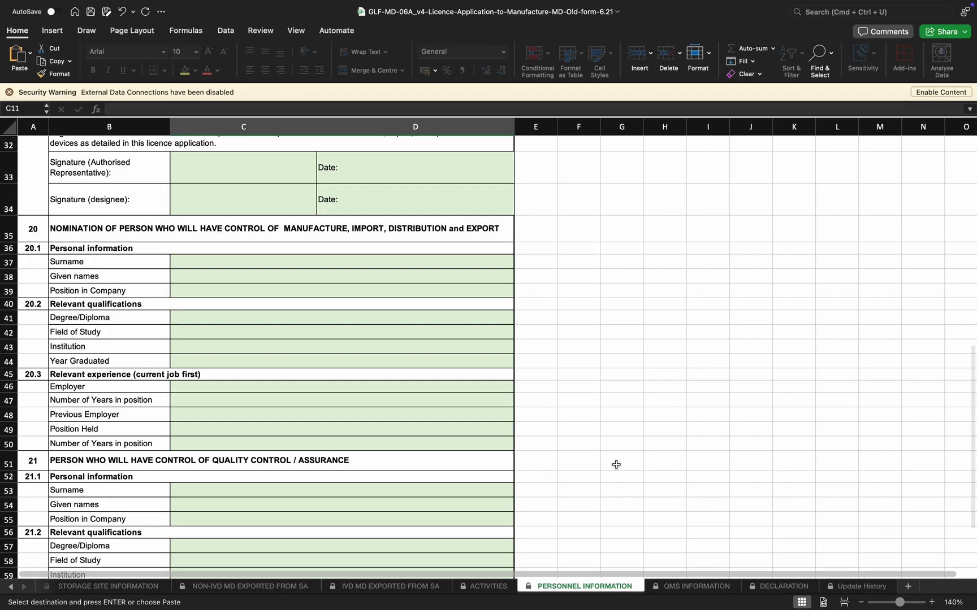
{"action": "scroll", "coordinate": [616, 465], "scroll_direction": "down", "scroll_amount": 1}
{"action": "scroll", "coordinate": [616, 465], "scroll_direction": "down", "scroll_amount": 2}
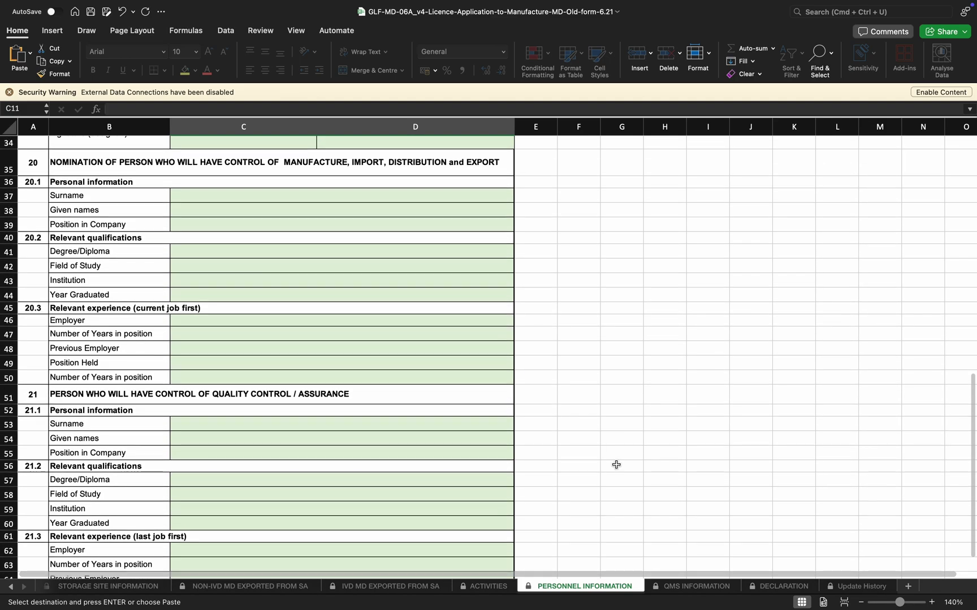
{"action": "scroll", "coordinate": [616, 464], "scroll_direction": "down", "scroll_amount": 3}
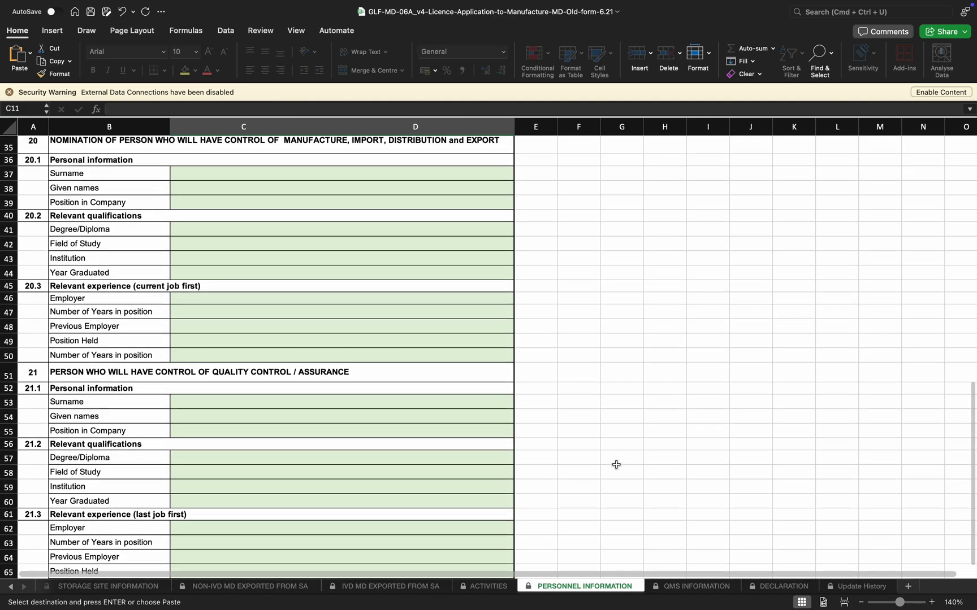
{"action": "scroll", "coordinate": [616, 464], "scroll_direction": "down", "scroll_amount": 2}
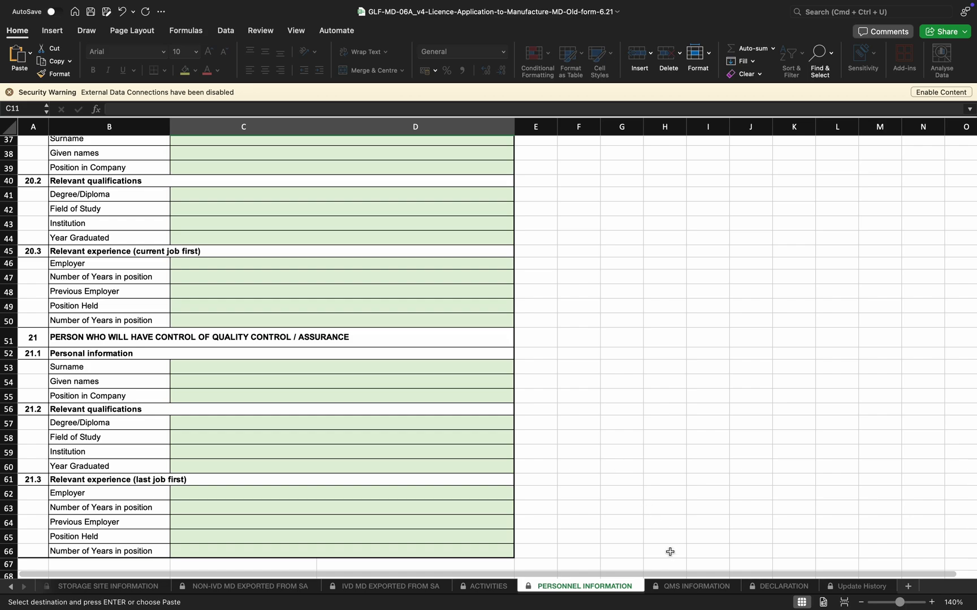
{"action": "left_click", "coordinate": [675, 587]}
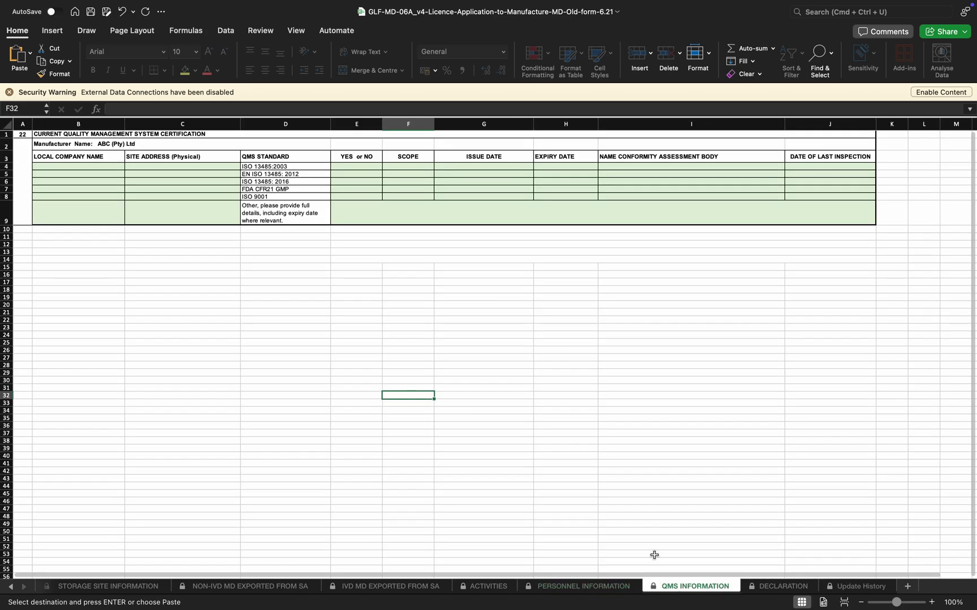
Zoom in on QMS INFORMATION, then switch to the DECLARATION sheet and zoom it in too.
{"action": "left_click", "coordinate": [932, 603]}
{"action": "left_click", "coordinate": [932, 602]}
{"action": "left_click", "coordinate": [932, 603]}
{"action": "left_click", "coordinate": [932, 603]}
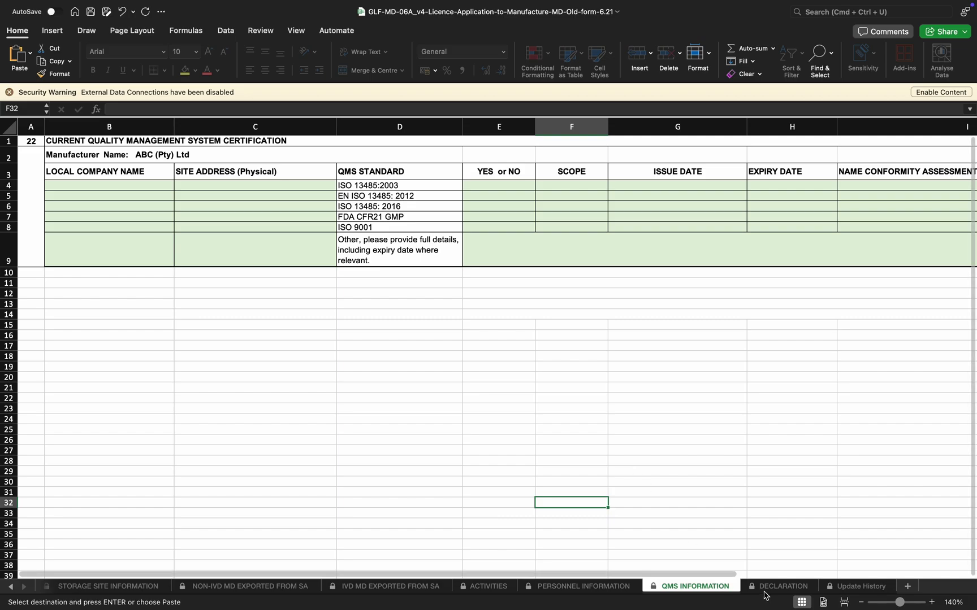
{"action": "left_click", "coordinate": [781, 586]}
{"action": "left_click", "coordinate": [932, 602]}
{"action": "left_click", "coordinate": [931, 603]}
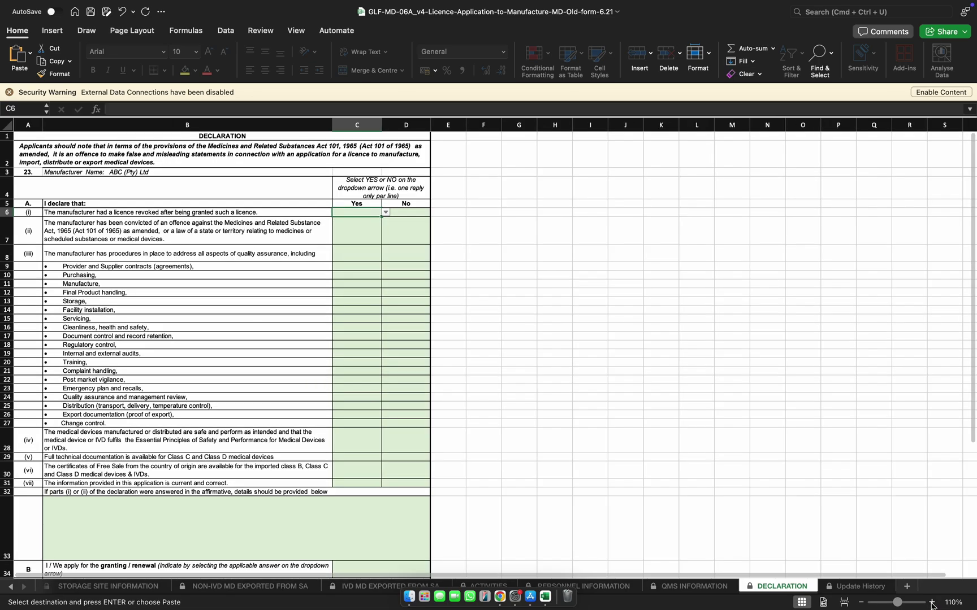
{"action": "left_click", "coordinate": [932, 603]}
{"action": "left_click", "coordinate": [931, 602]}
Scroll down through the DECLARATION sheet to read its Yes/No declarations.
{"action": "scroll", "coordinate": [547, 429], "scroll_direction": "down", "scroll_amount": 5}
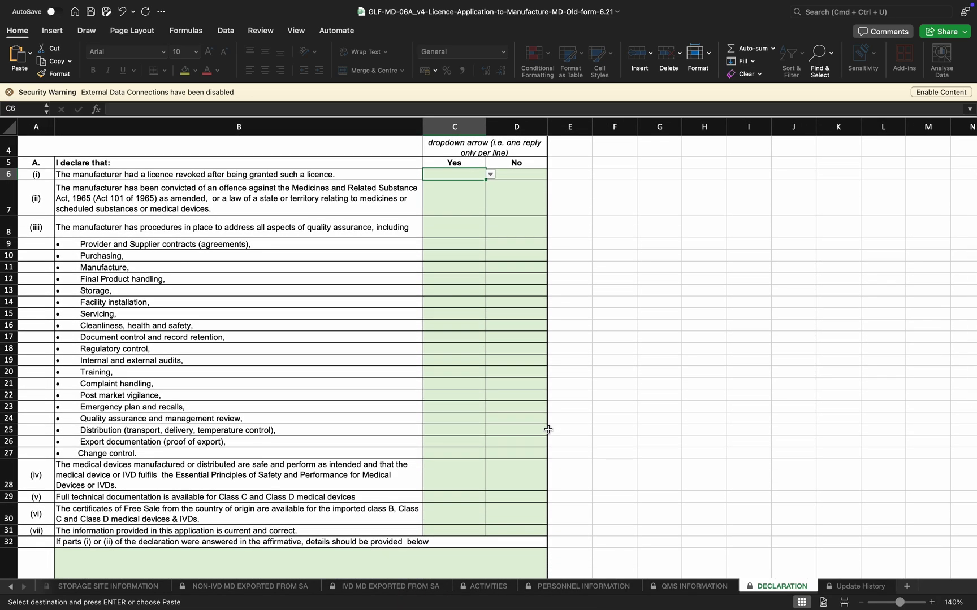
{"action": "scroll", "coordinate": [547, 430], "scroll_direction": "down", "scroll_amount": 8}
{"action": "scroll", "coordinate": [548, 430], "scroll_direction": "down", "scroll_amount": 15}
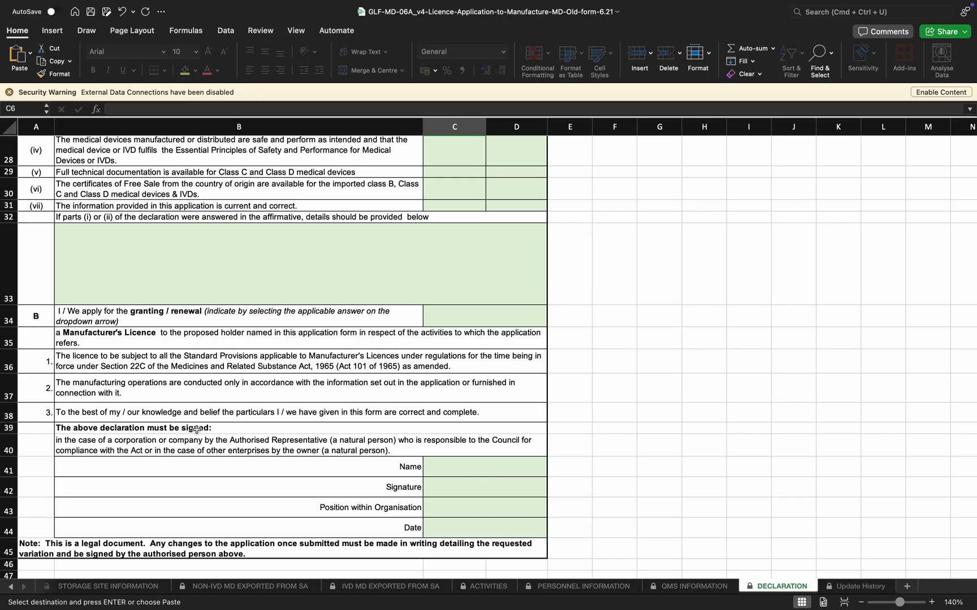
Go back to the General Information sheet at the start of the workbook.
{"action": "left_click", "coordinate": [11, 587]}
{"action": "left_click", "coordinate": [11, 588]}
{"action": "left_click", "coordinate": [11, 587]}
{"action": "left_click", "coordinate": [11, 588]}
{"action": "left_click", "coordinate": [11, 588]}
{"action": "left_click", "coordinate": [11, 588]}
{"action": "left_click", "coordinate": [11, 588]}
{"action": "left_click", "coordinate": [11, 588]}
{"action": "left_click", "coordinate": [213, 587]}
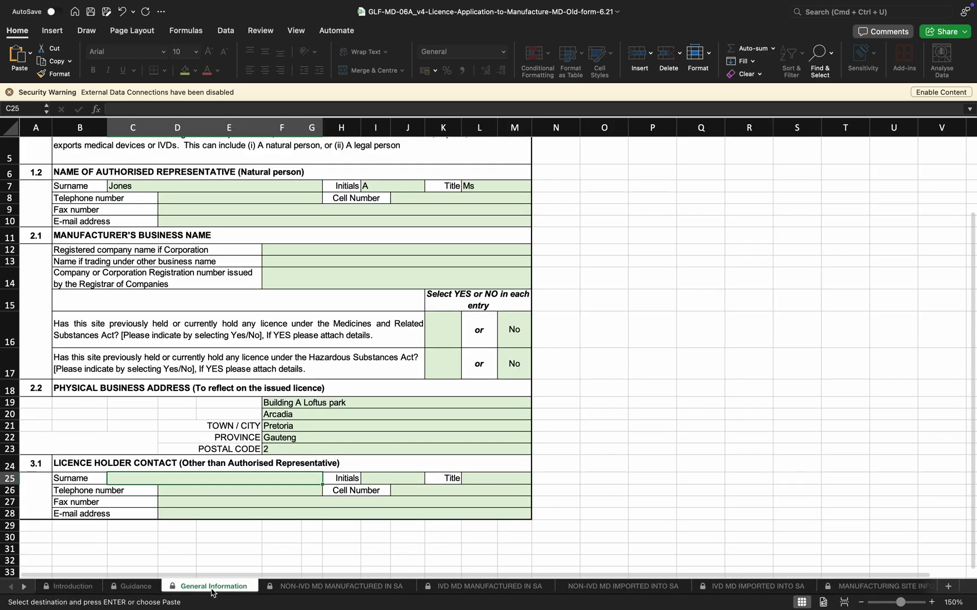